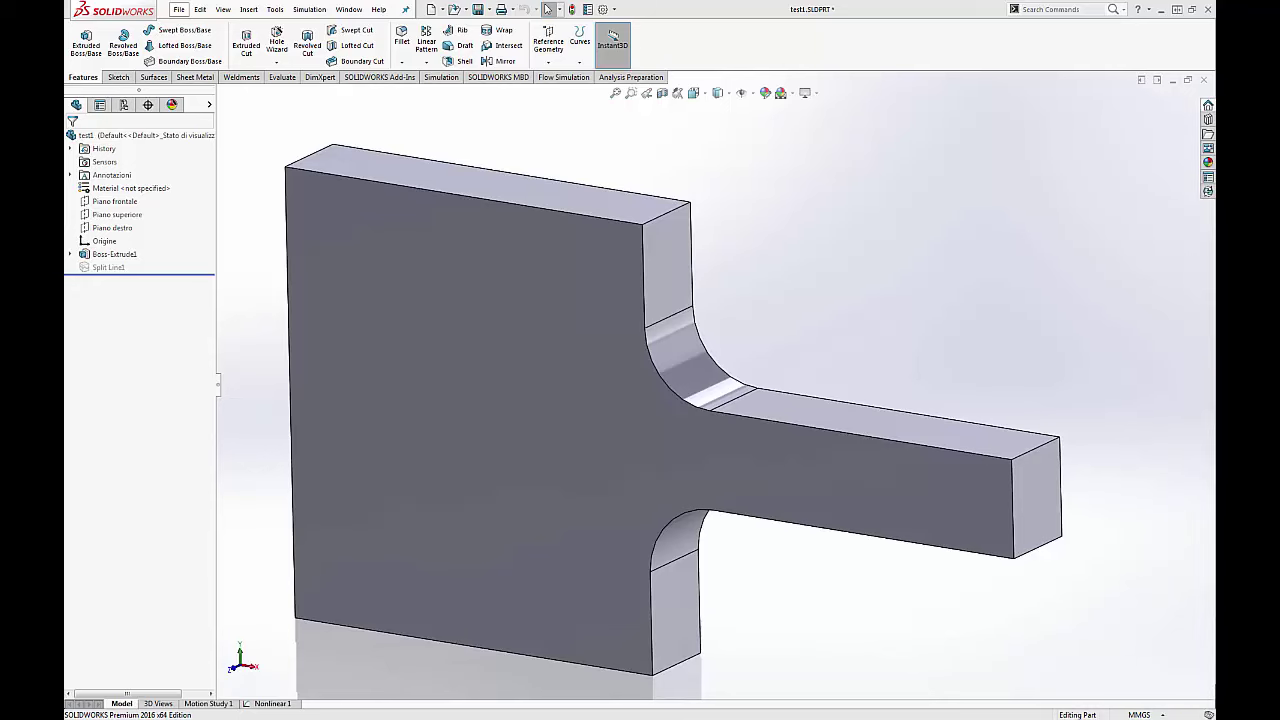
- Bring up the Nonlinear 1 study's results tree, then begin a new study
left_click(274, 705)
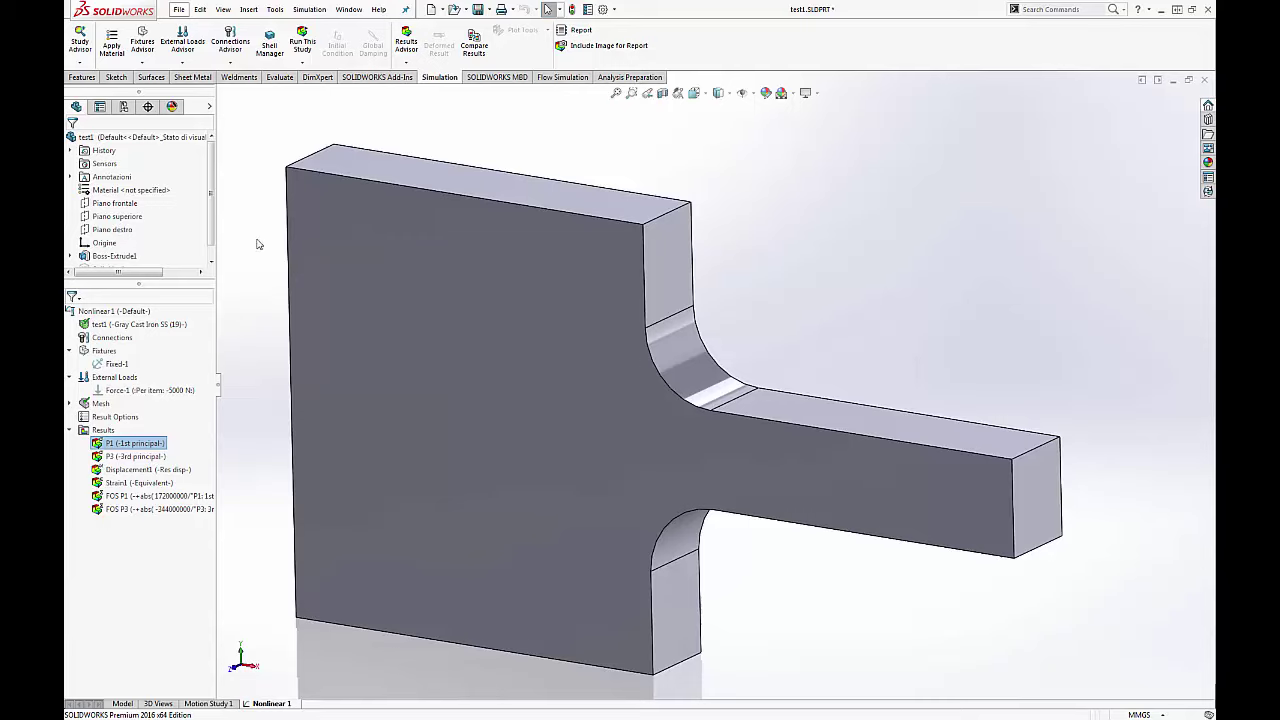
left_click(79, 62)
- Create a new Nonlinear study, Nonlinear 2, for part test1
left_click(125, 108)
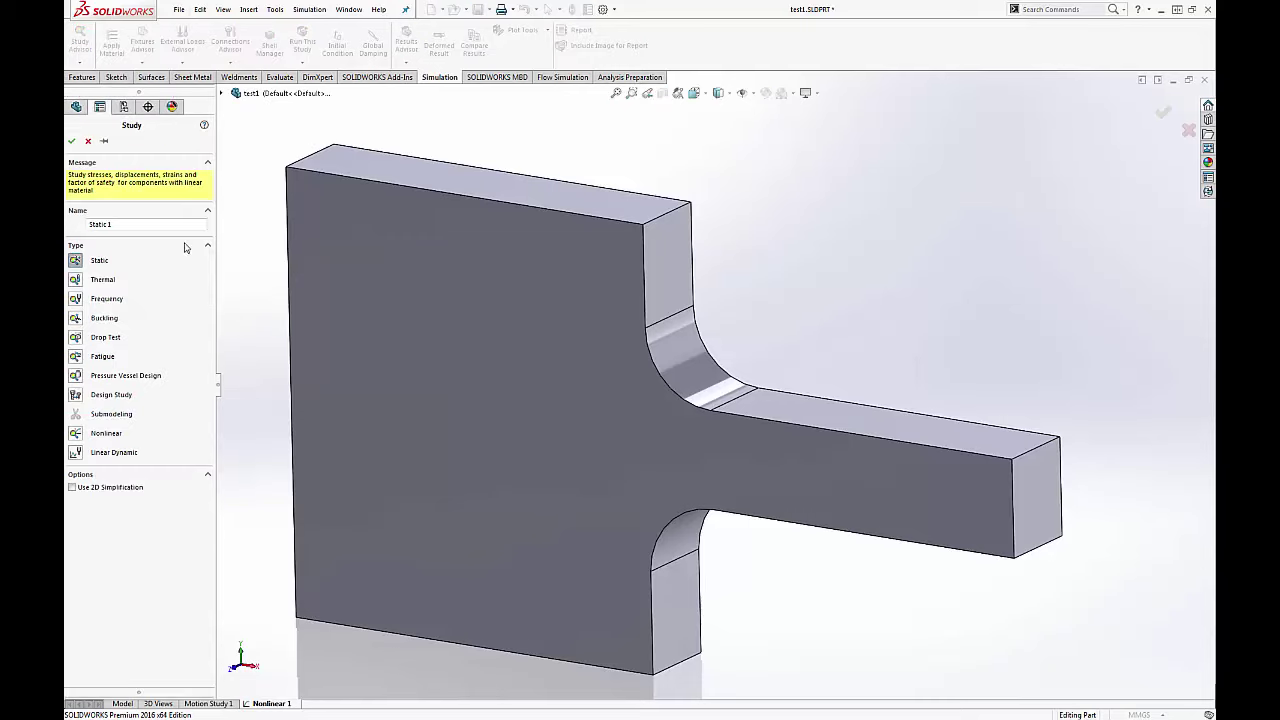
left_click(86, 434)
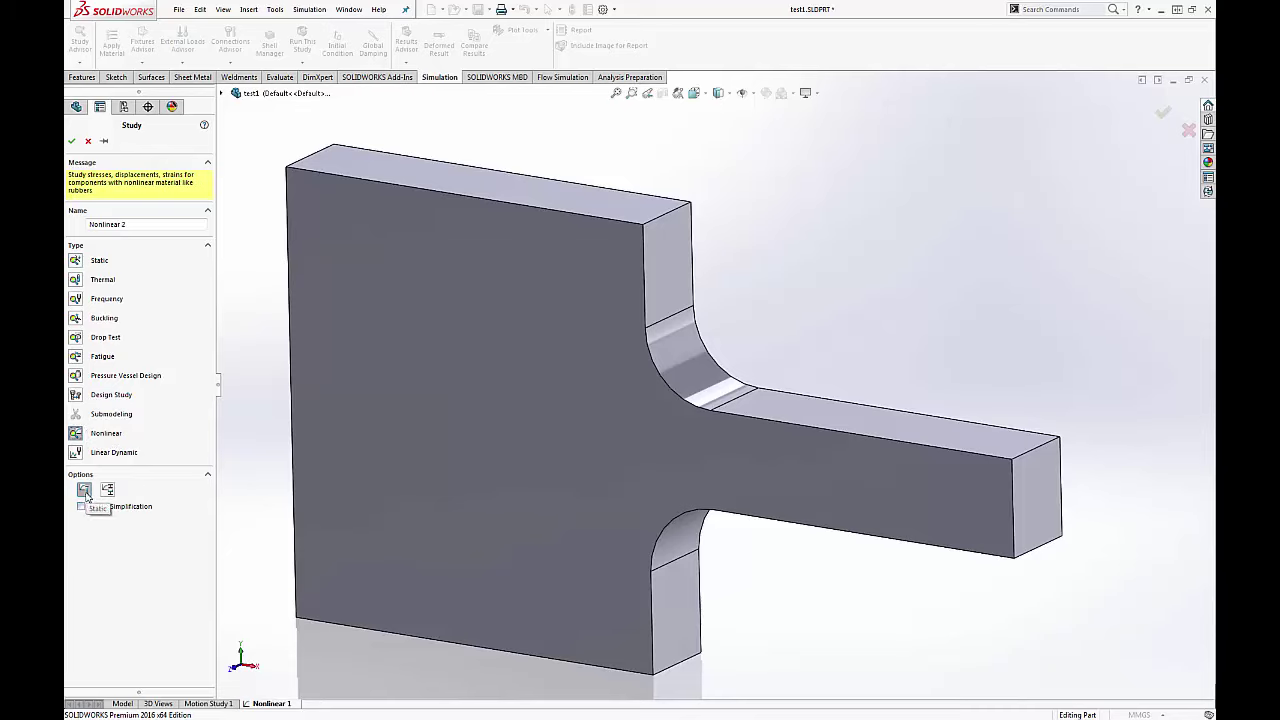
left_click(71, 141)
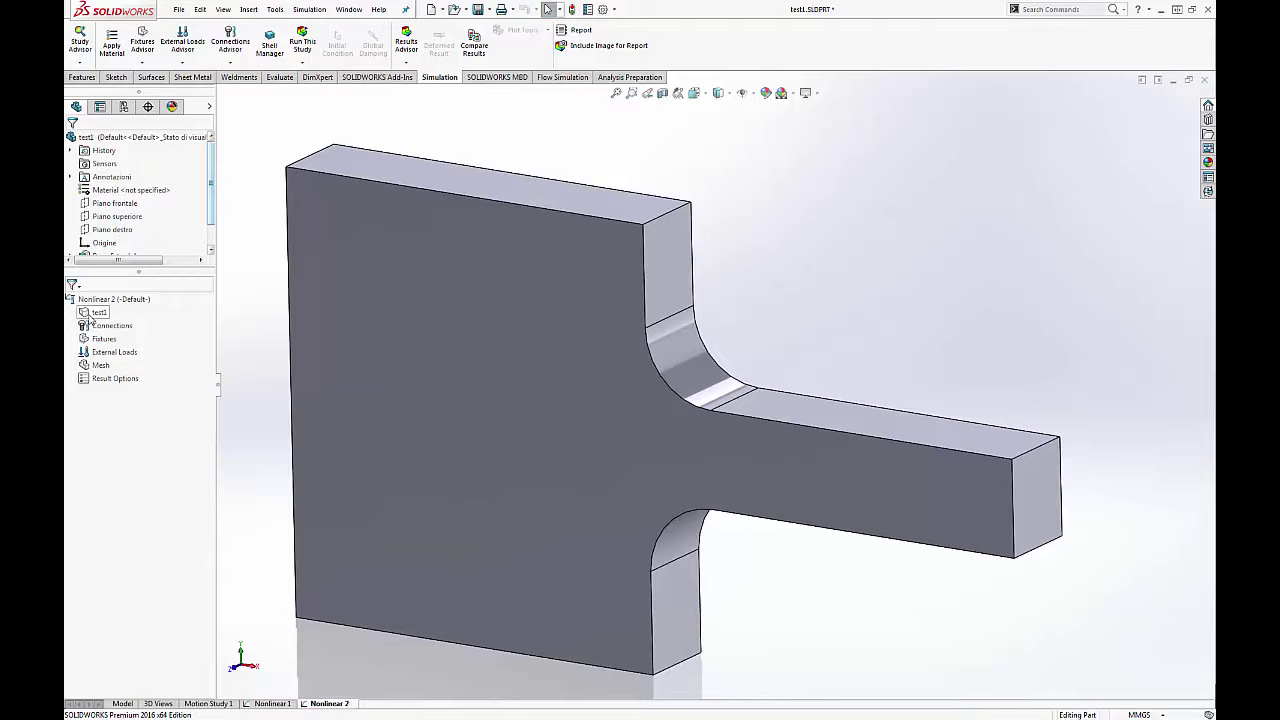
- Open the part's material settings and copy the Alloy Steel material
right_click(90, 314)
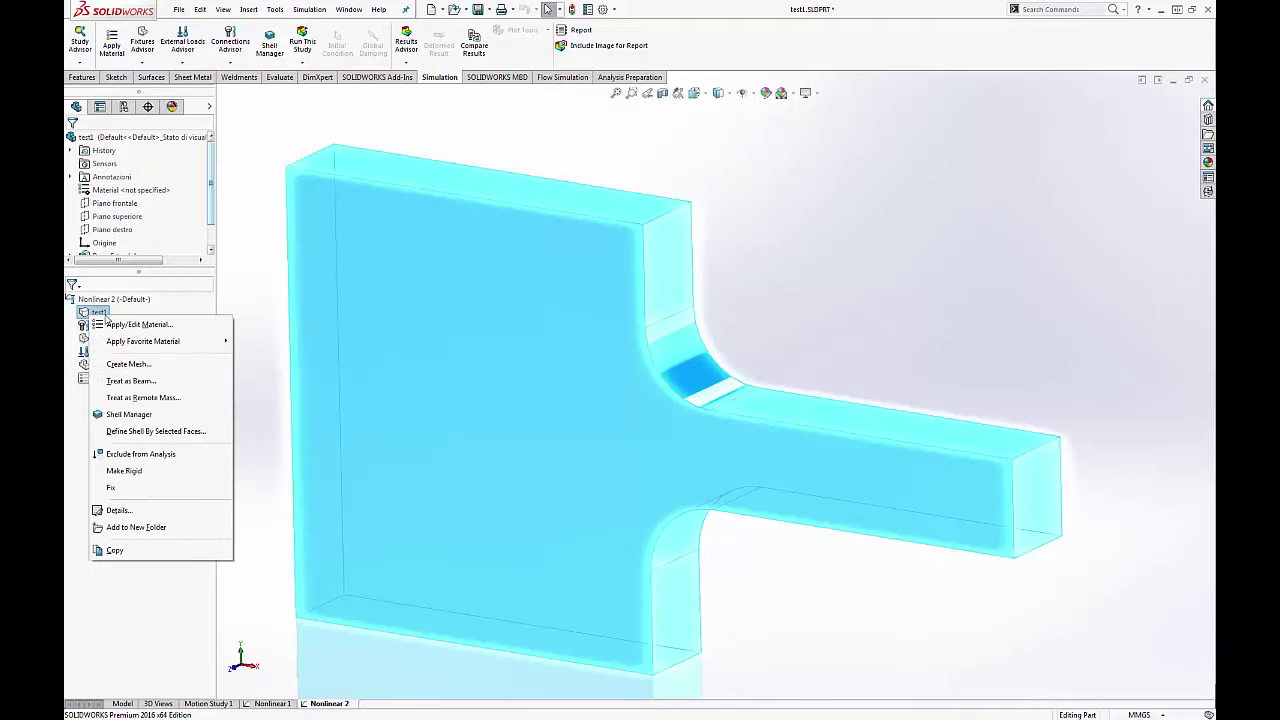
left_click(176, 325)
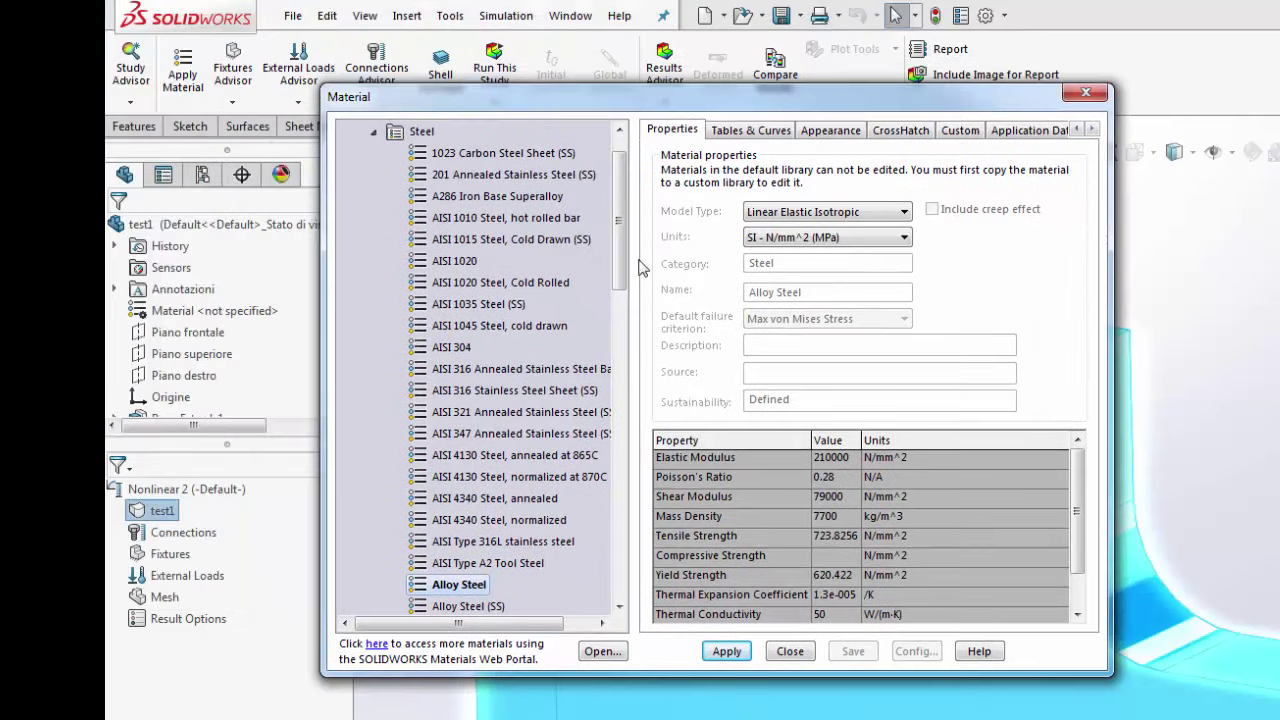
left_click_drag(626, 255, 628, 295)
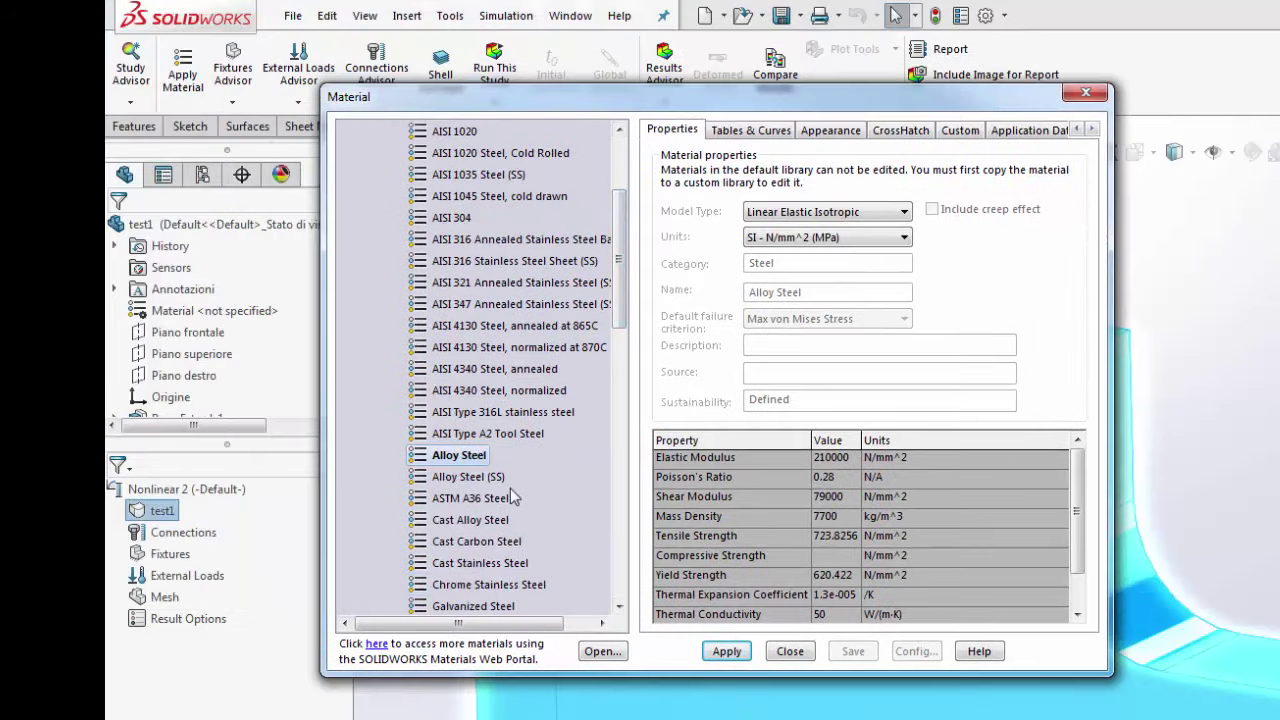
mouse_move(244, 502)
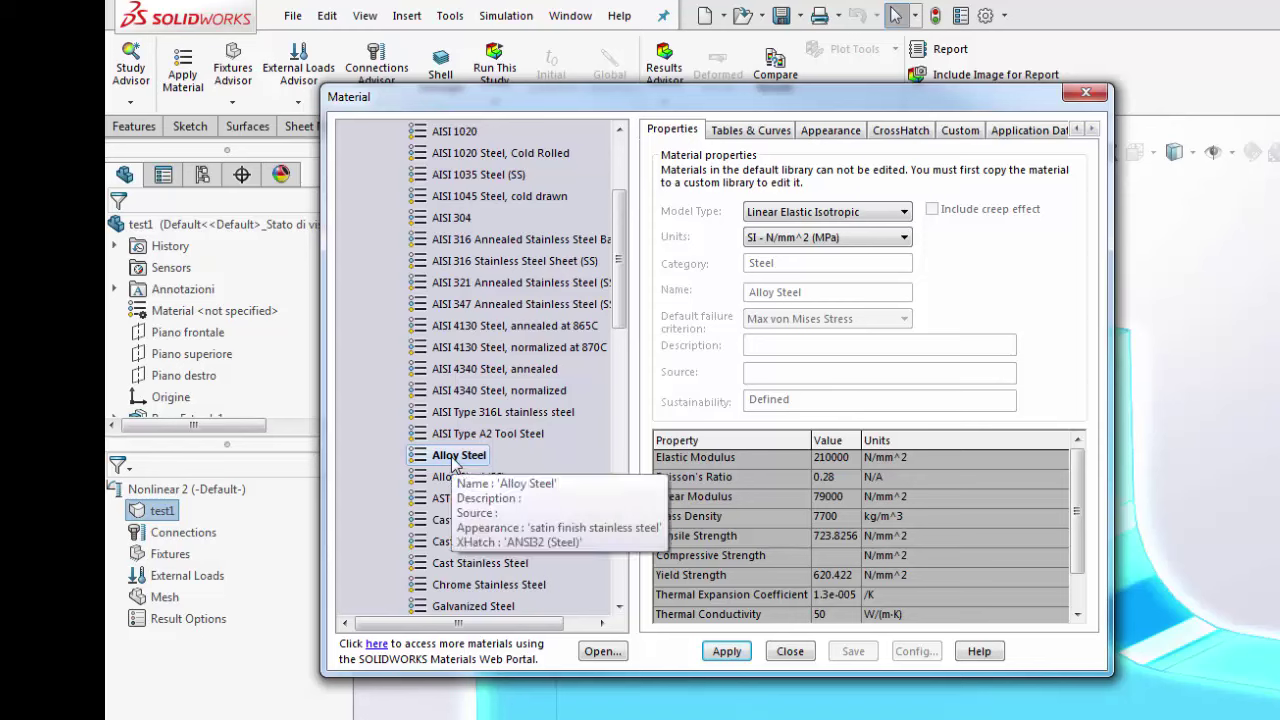
right_click(452, 462)
left_click(505, 500)
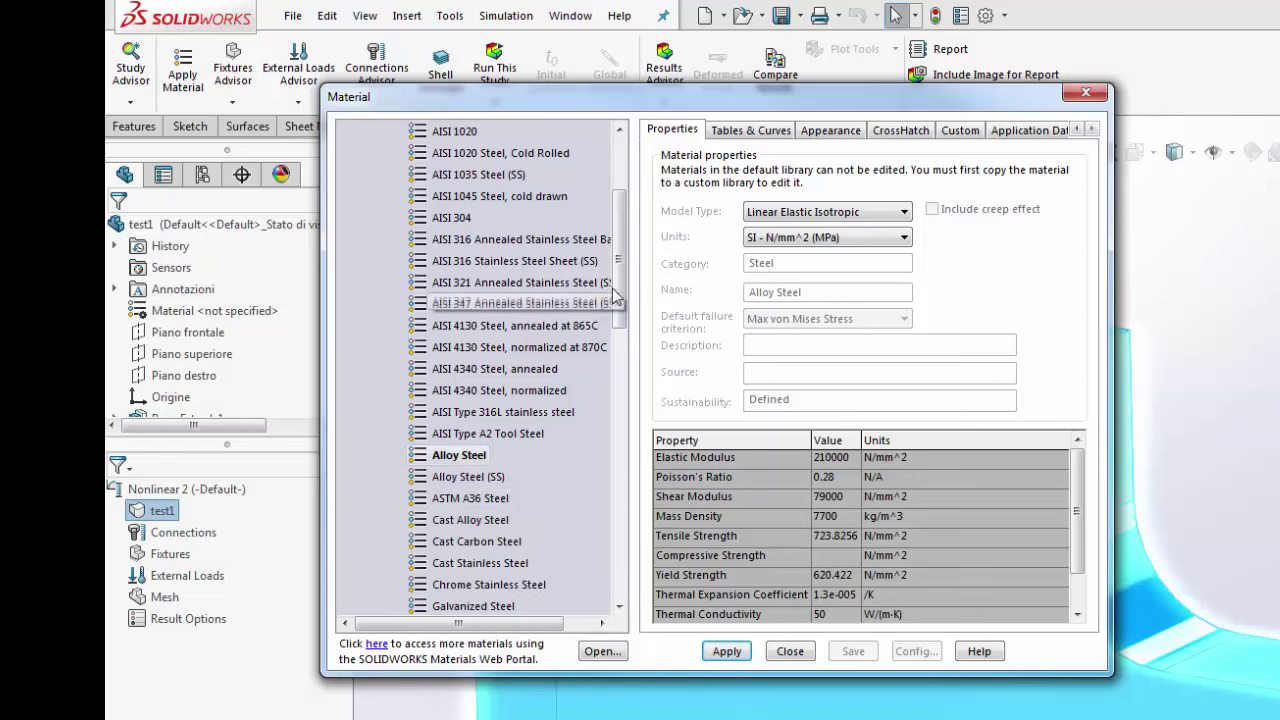
- Paste Alloy Steel into Custom Materials > Iron and select the pasted copy
left_click_drag(615, 297, 627, 541)
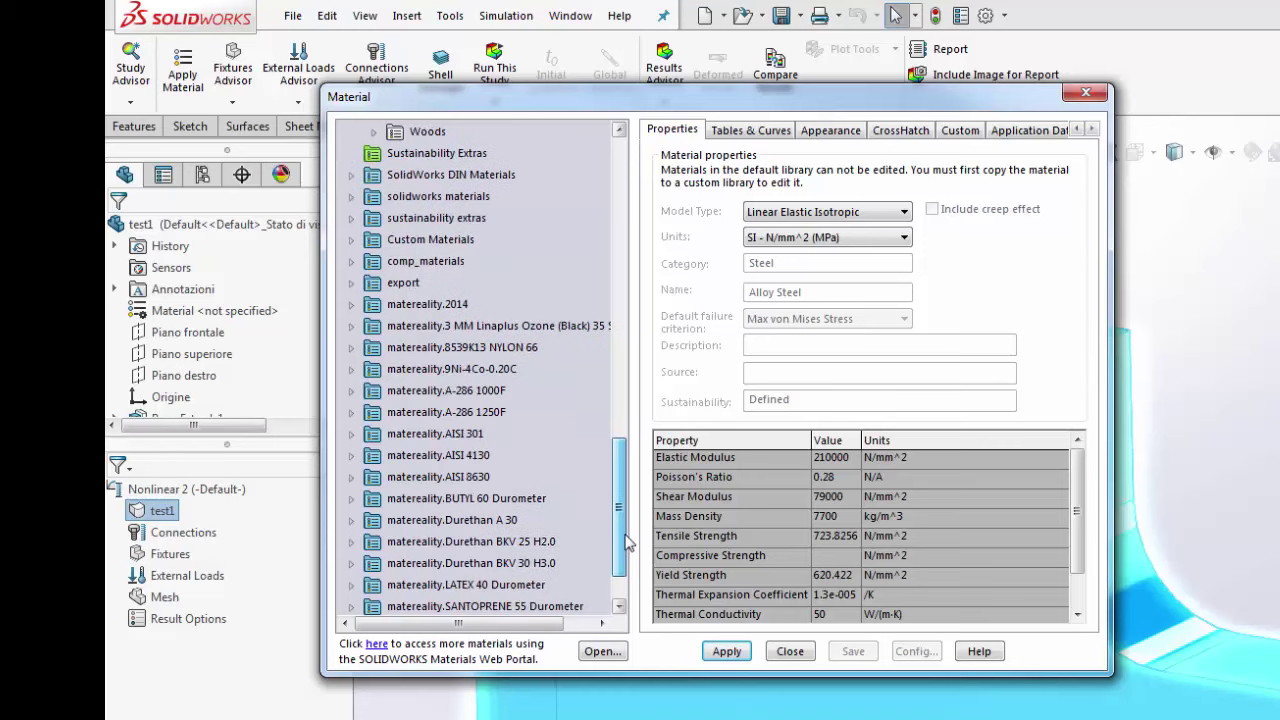
scroll(627, 541, "up", 3)
left_click(351, 390)
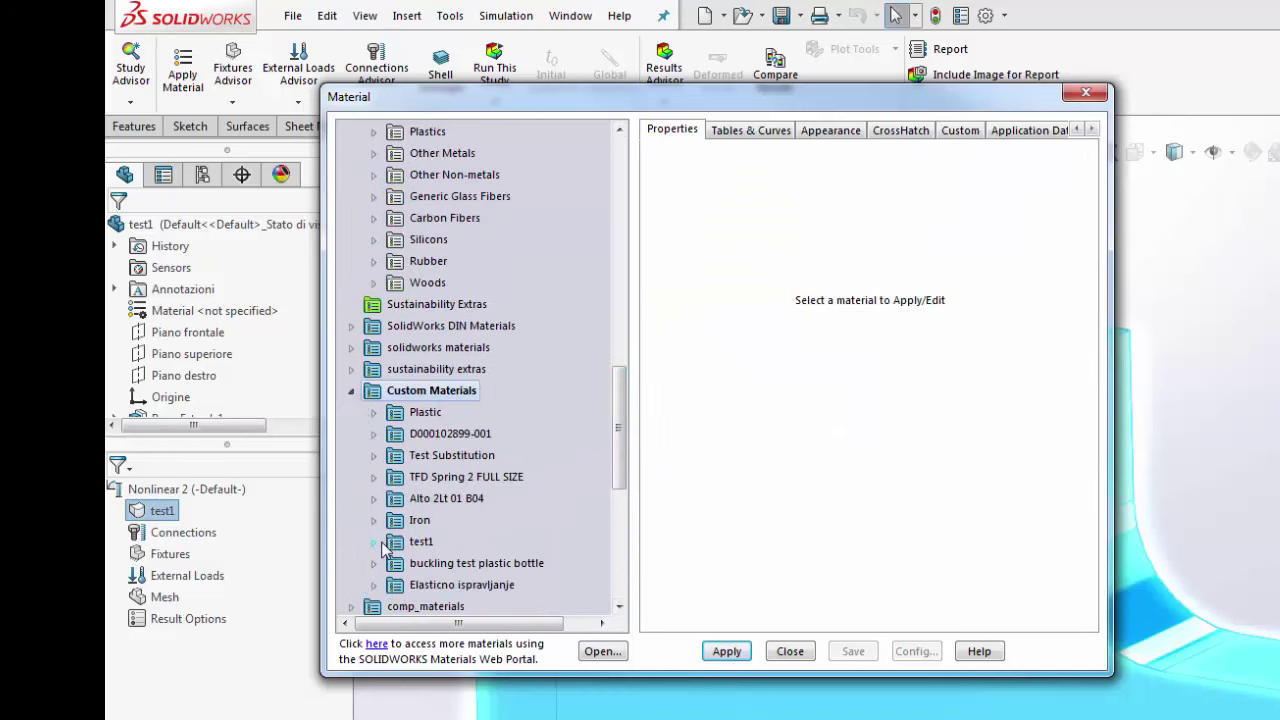
left_click(374, 520)
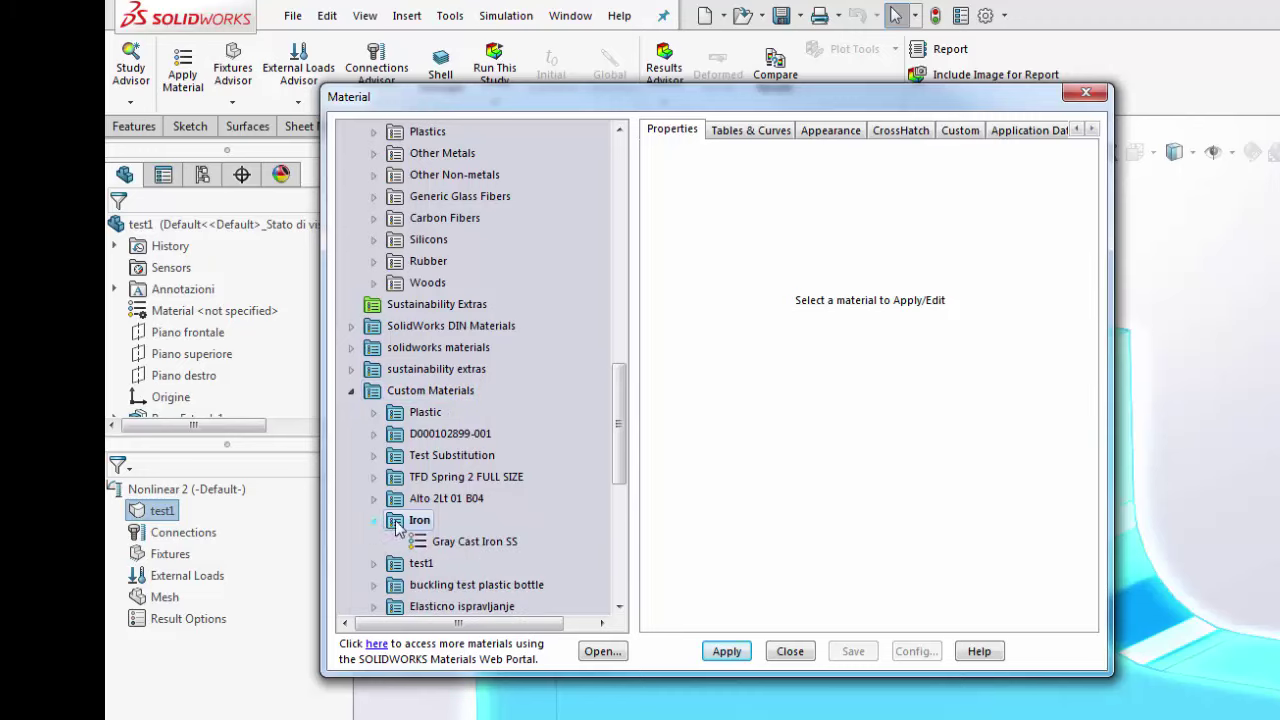
right_click(418, 526)
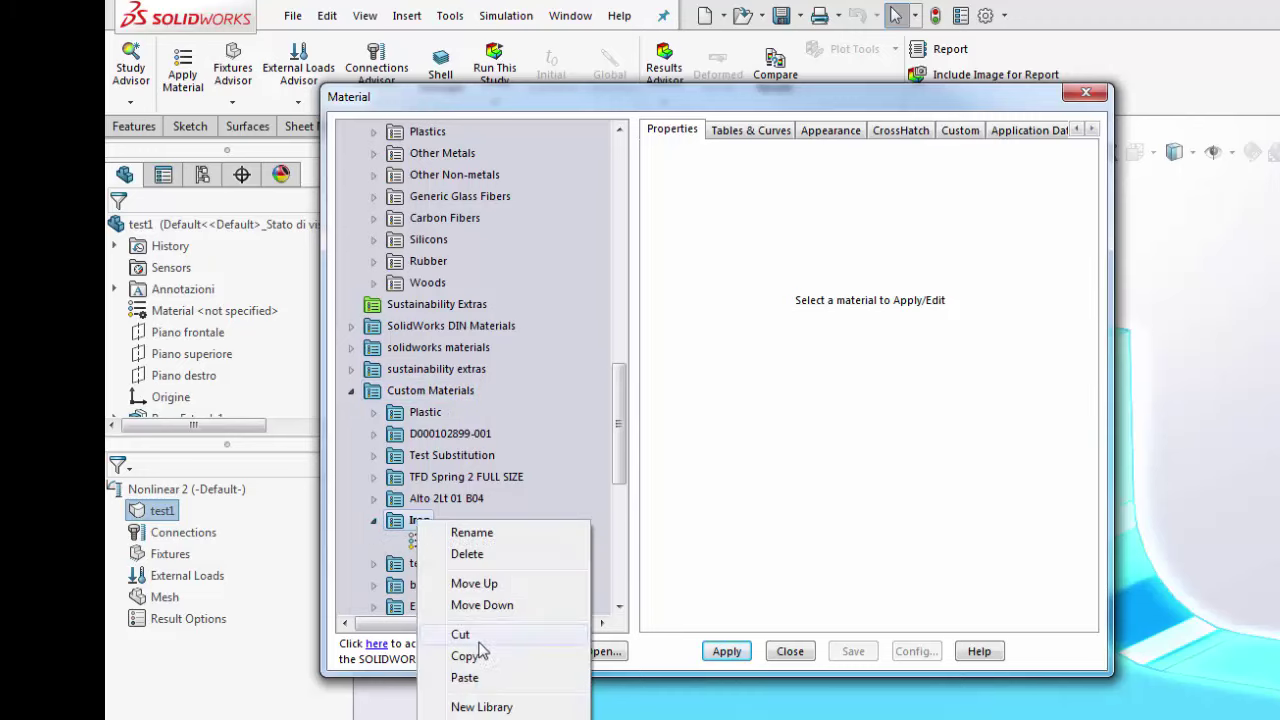
left_click(470, 677)
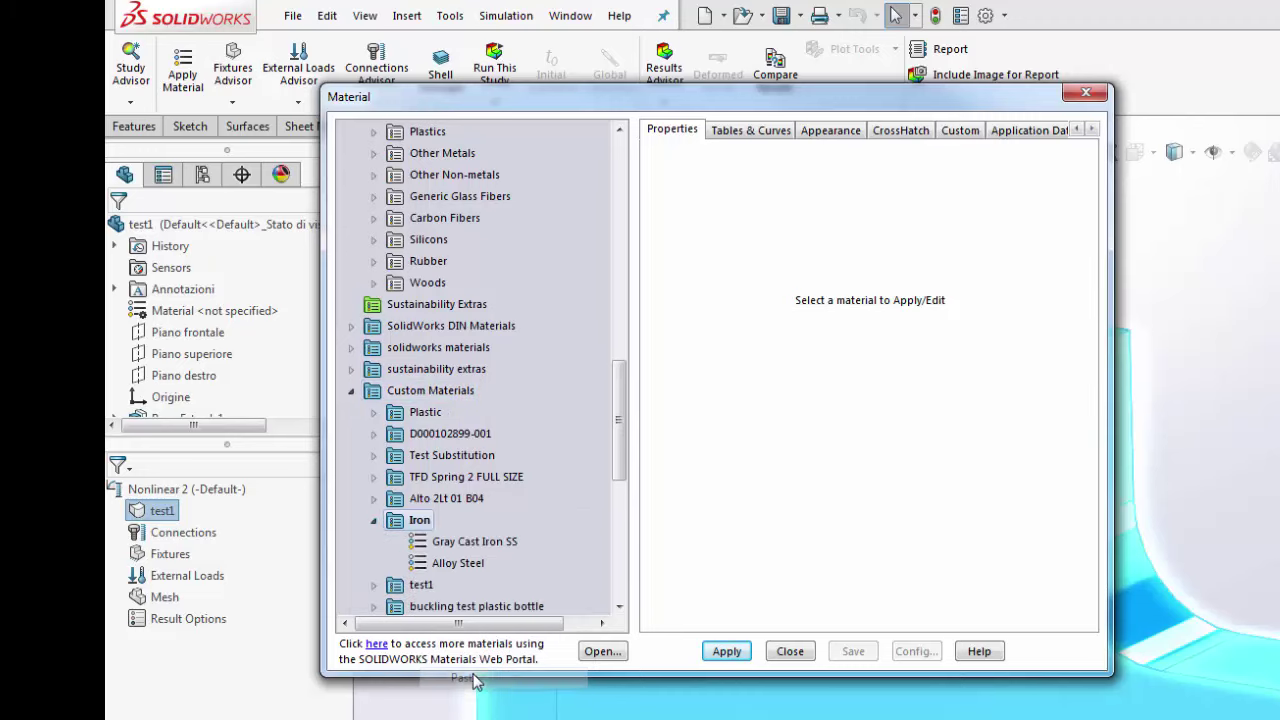
left_click(462, 564)
- Name the copied material test1 and set its model type to Nonlinear Elastic
left_click(826, 291)
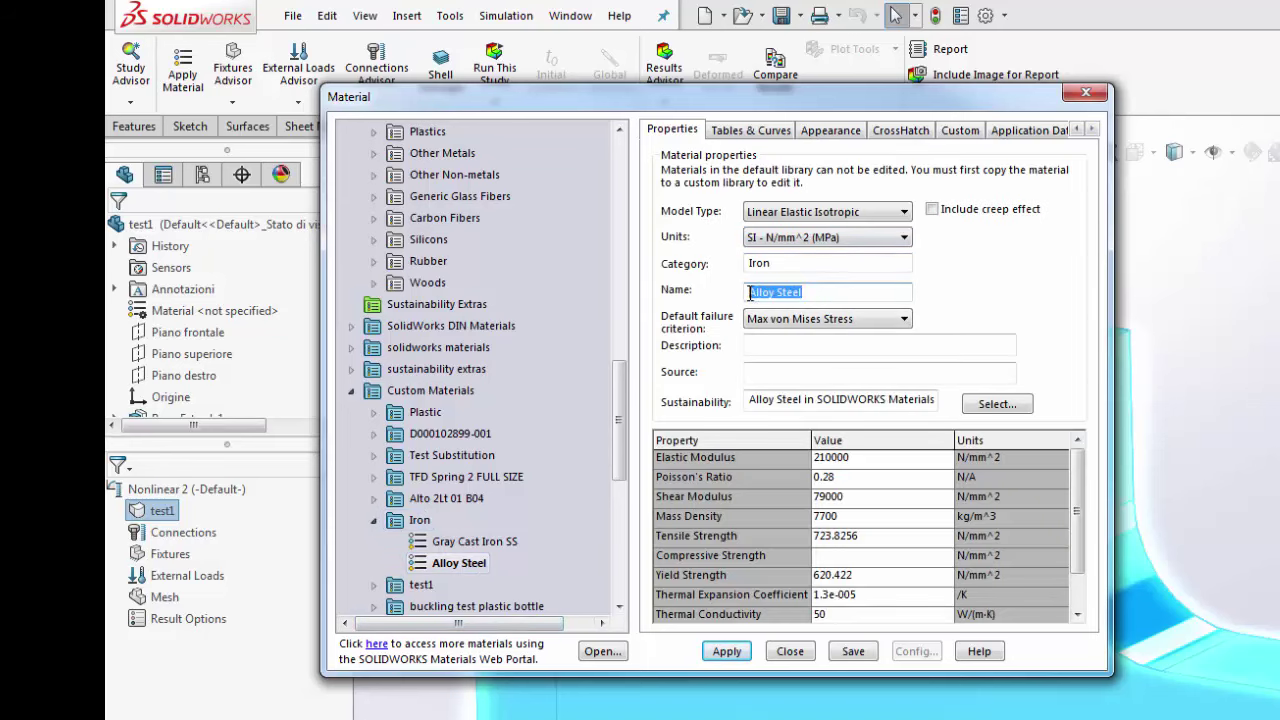
type("t")
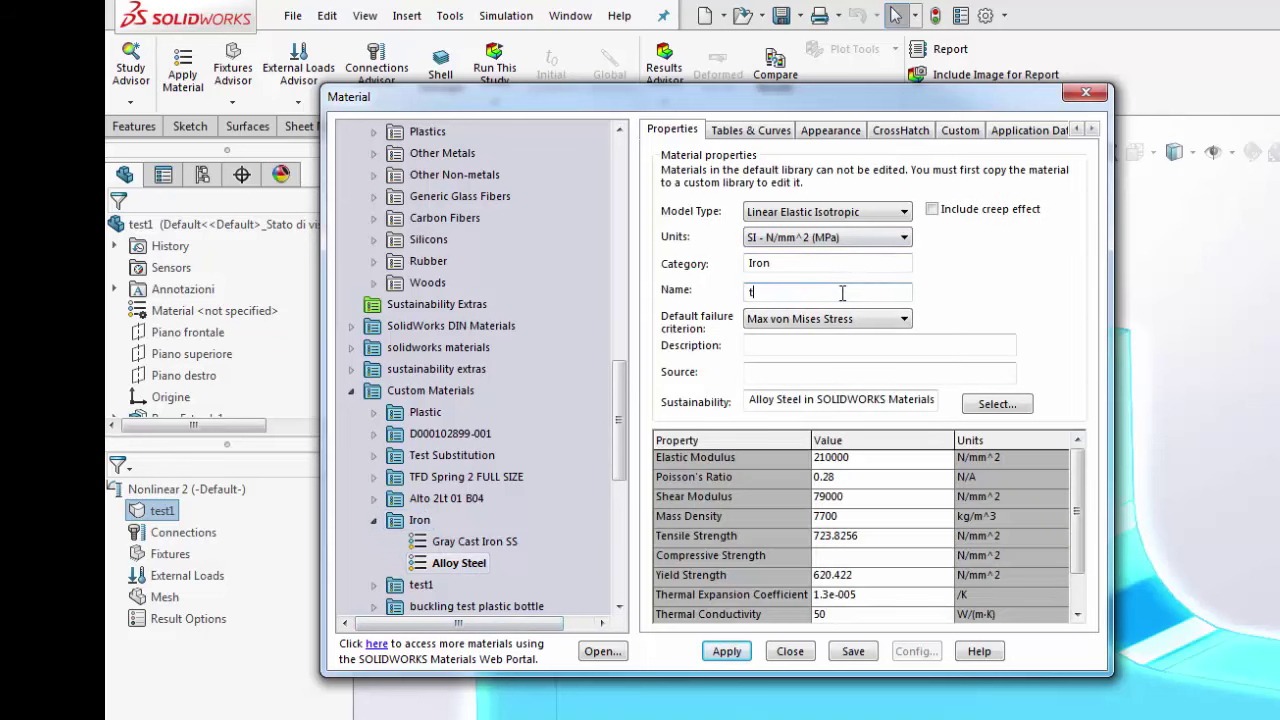
type("est1")
left_click(809, 263)
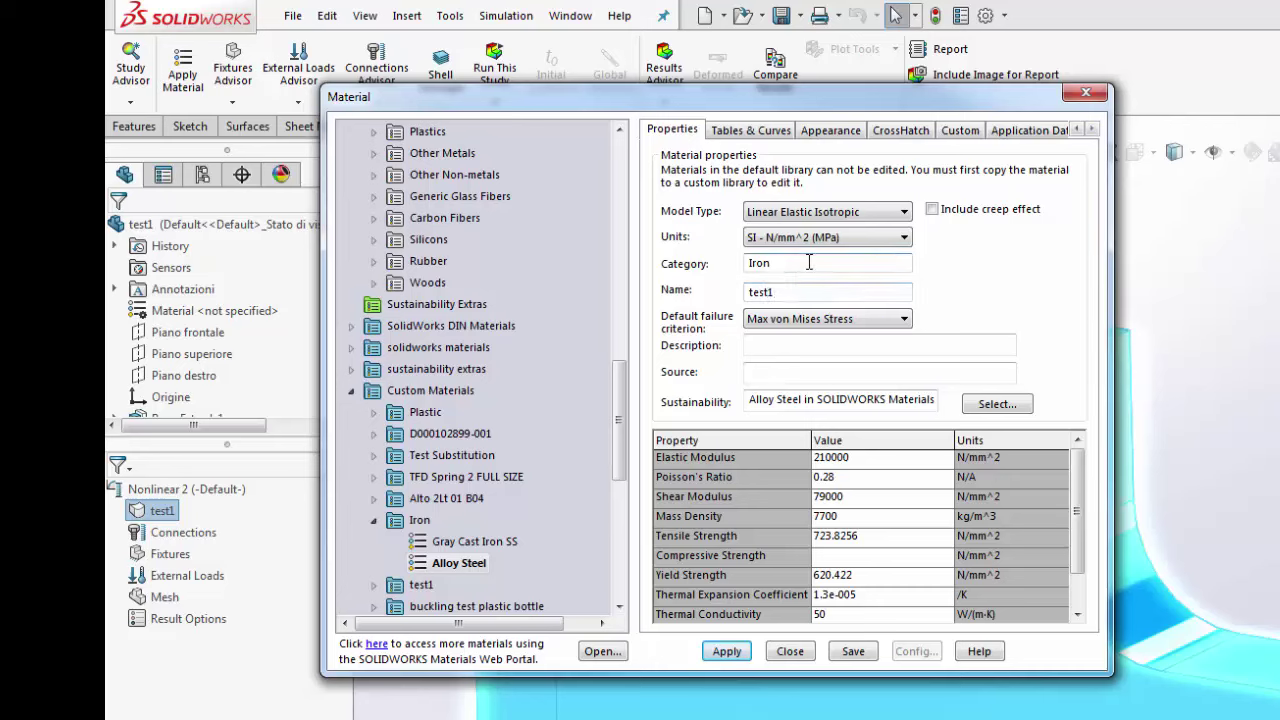
left_click(817, 212)
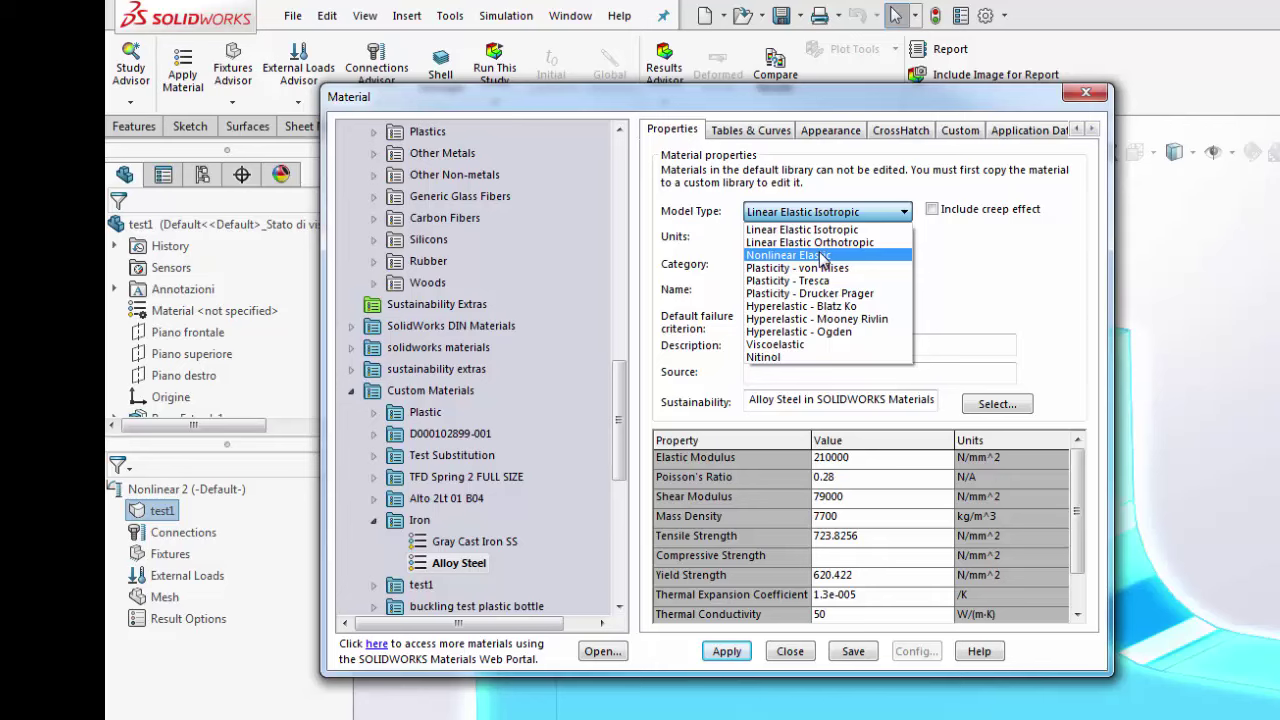
left_click(822, 257)
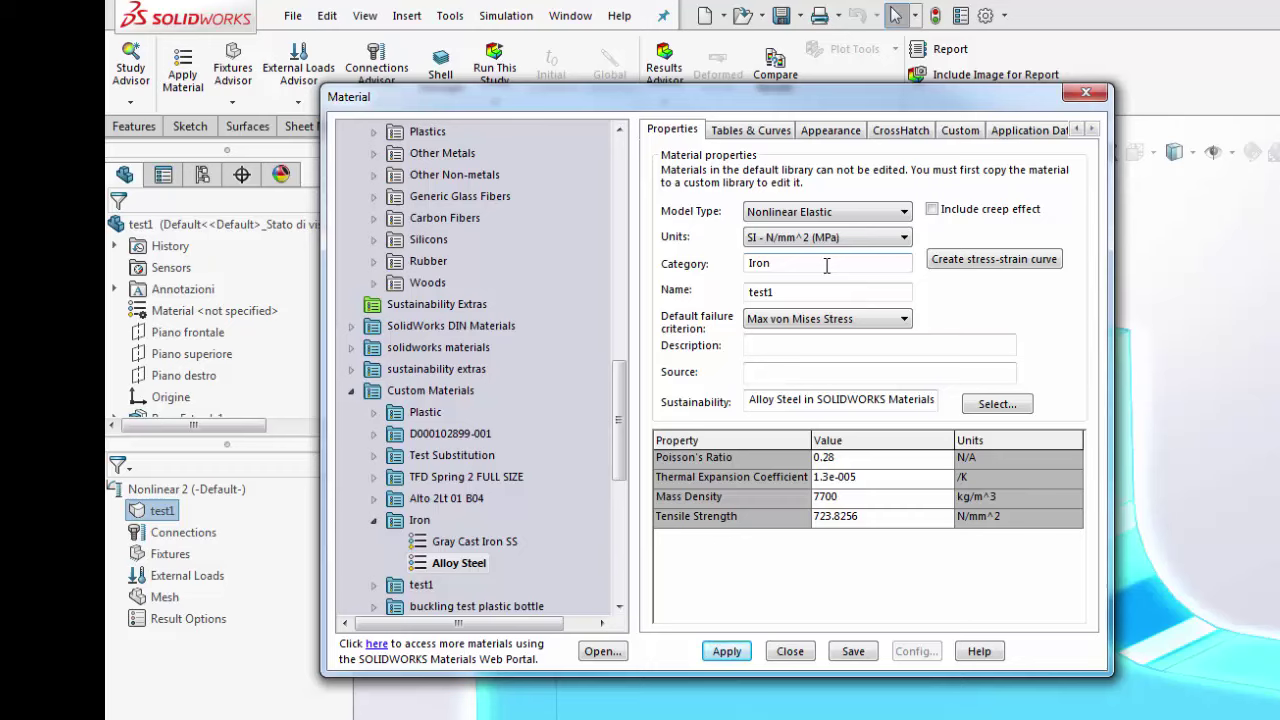
left_click(869, 522)
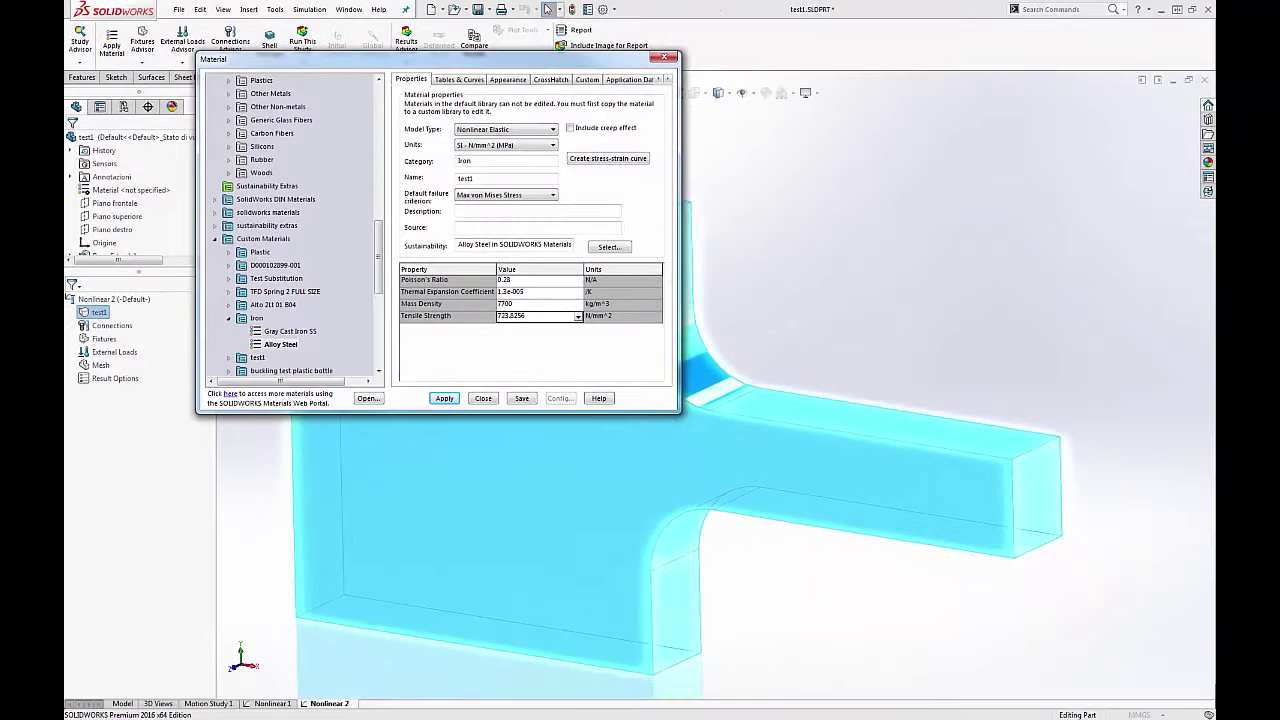
- Copy the strain and StressMpa data A2:B17 from Excel and return to SOLIDWORKS
key("Return")
key("alt+Tab")
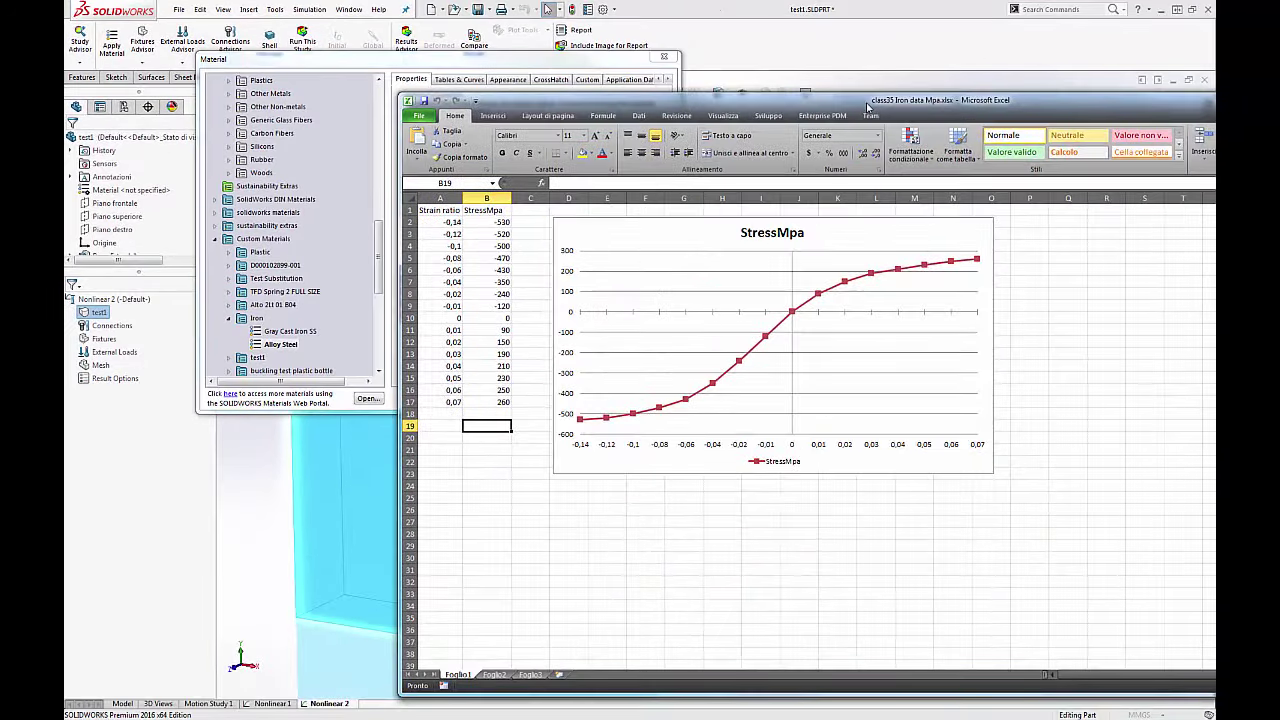
mouse_move(432, 222)
left_mouse_down()
mouse_move(523, 370)
mouse_move(500, 401)
left_mouse_up()
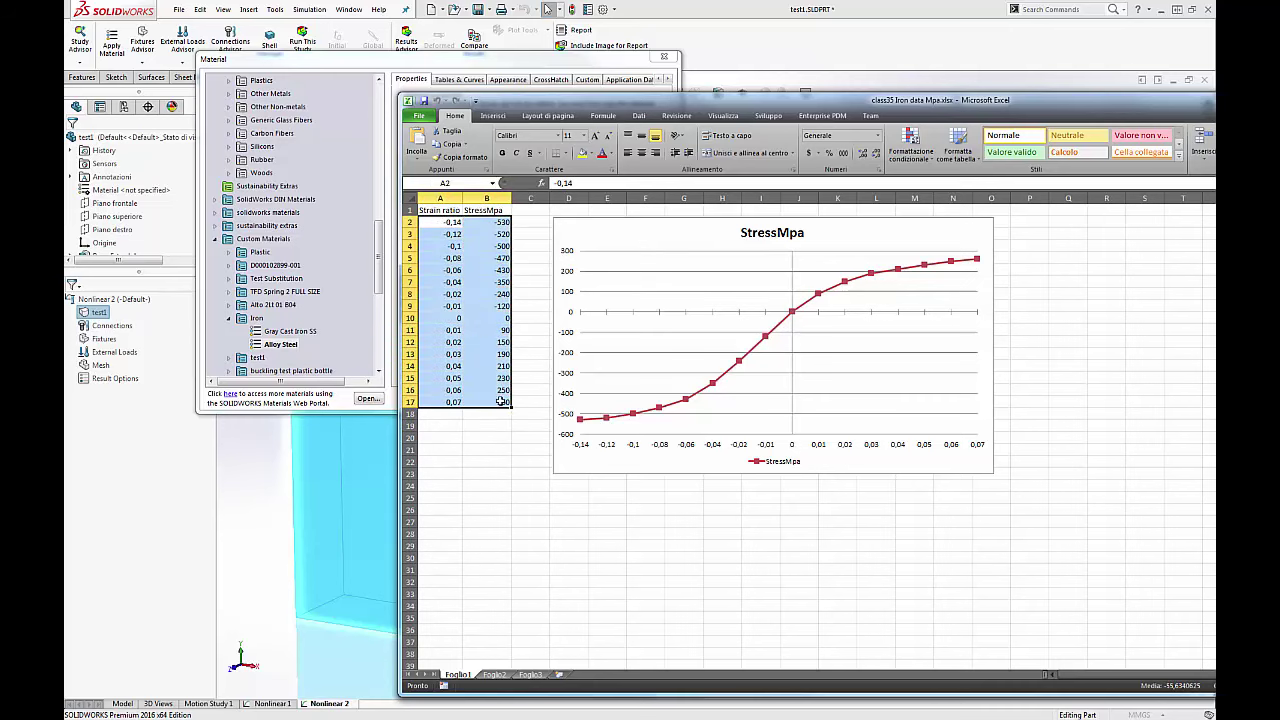
key("ctrl+c")
key("alt+Tab")
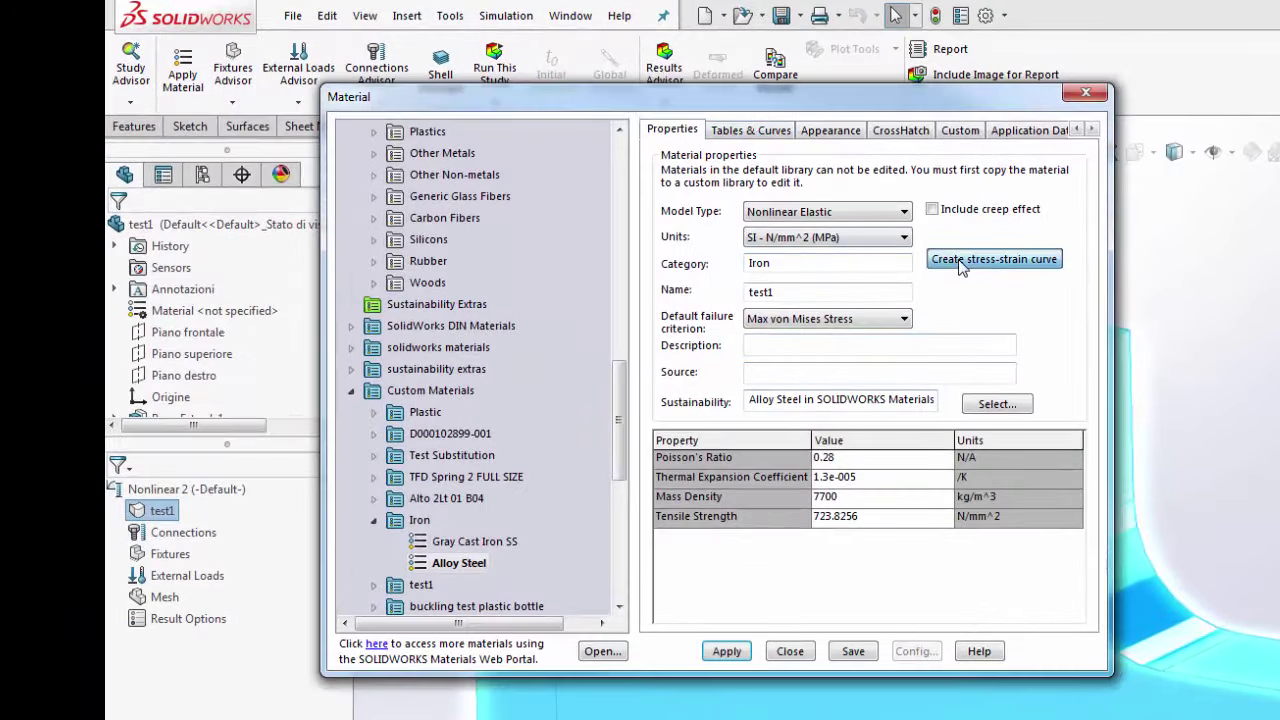
- Paste the Excel strain-stress data into test1's stress-strain curve table
left_click(960, 262)
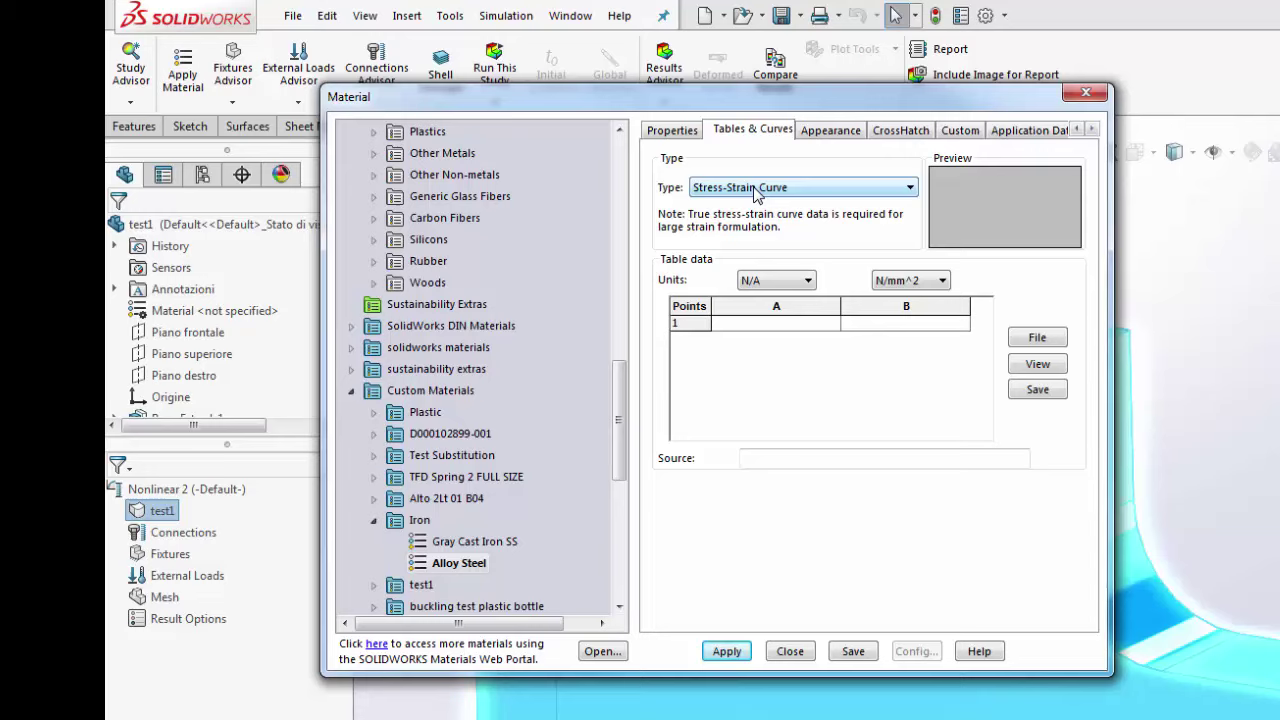
left_click(775, 328)
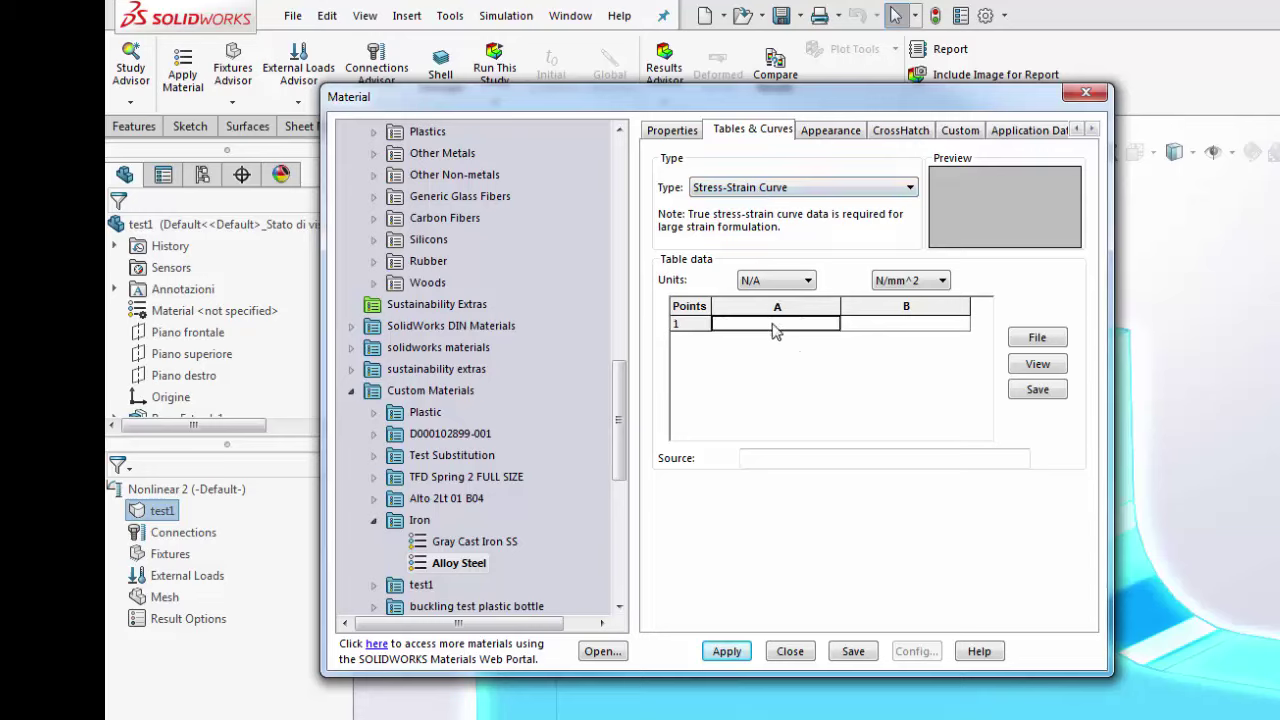
key("ctrl+v")
scroll(988, 345, "down", 1)
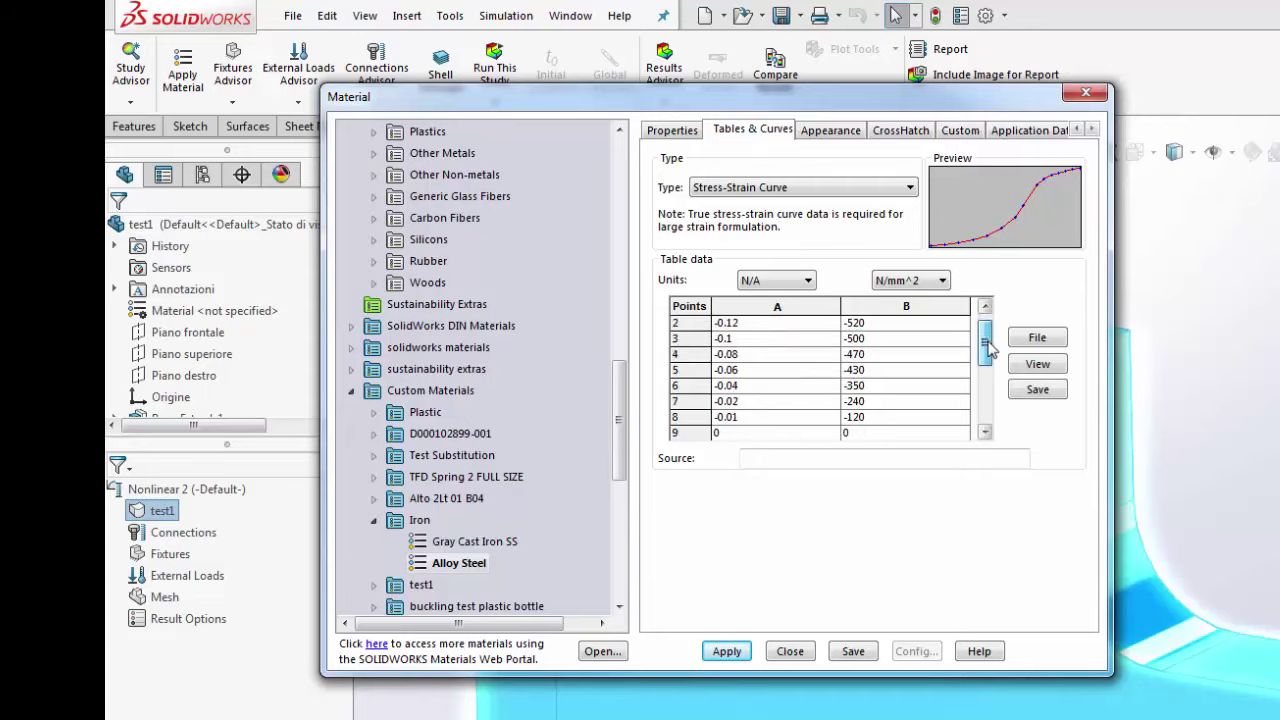
mouse_move(988, 345)
left_mouse_down()
mouse_move(986, 414)
mouse_move(986, 330)
left_mouse_up()
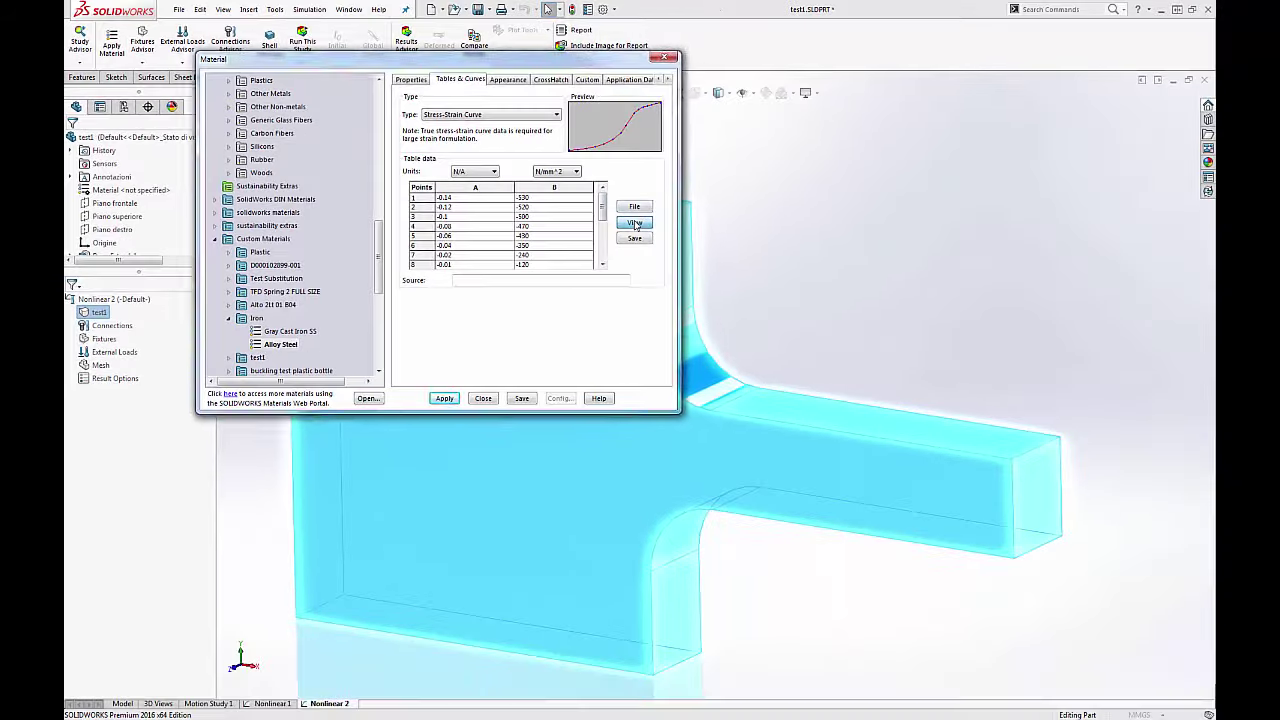
- View the stress-strain curve as an enlarged plot, then close it
left_click(635, 223)
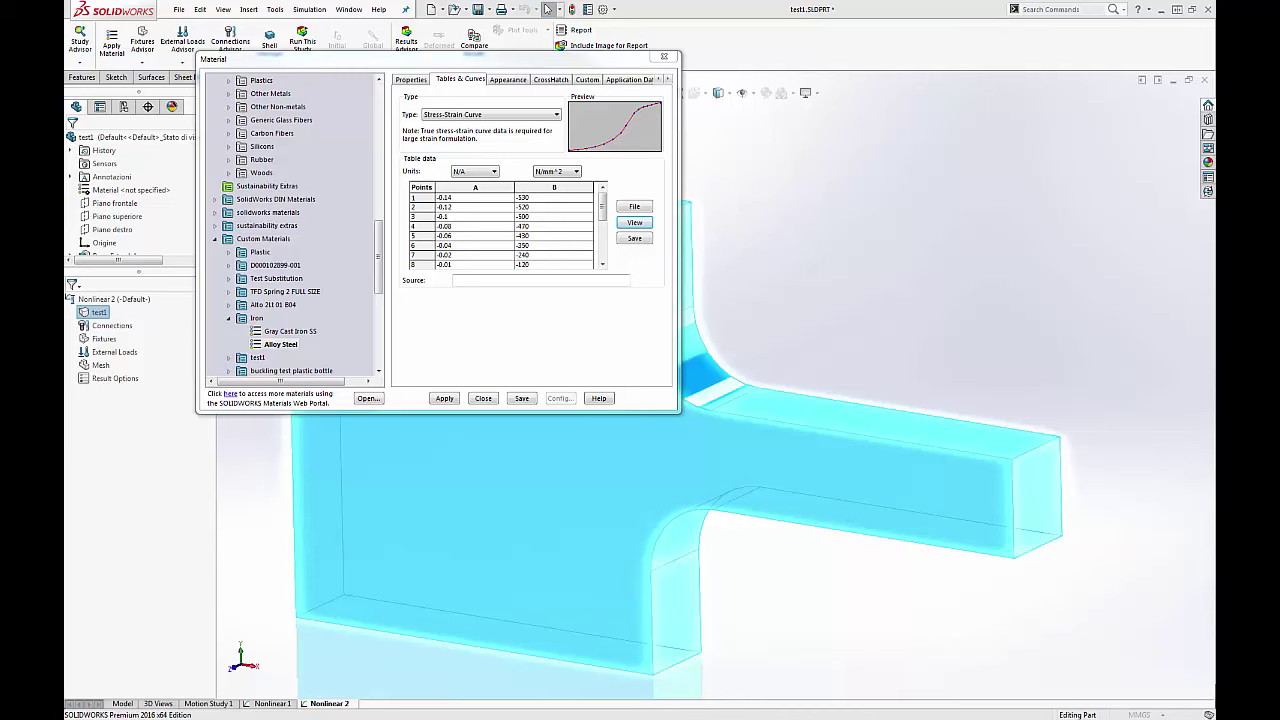
left_click_drag(760, 250, 475, 152)
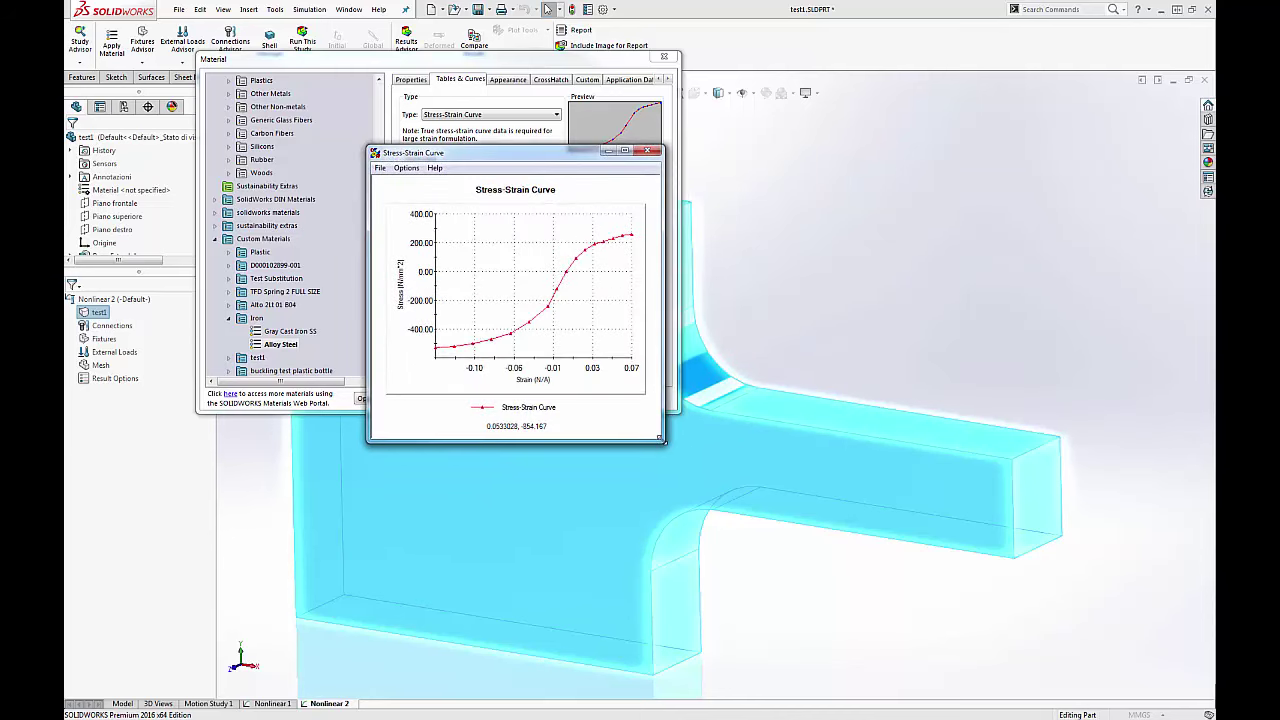
left_click_drag(660, 437, 1056, 550)
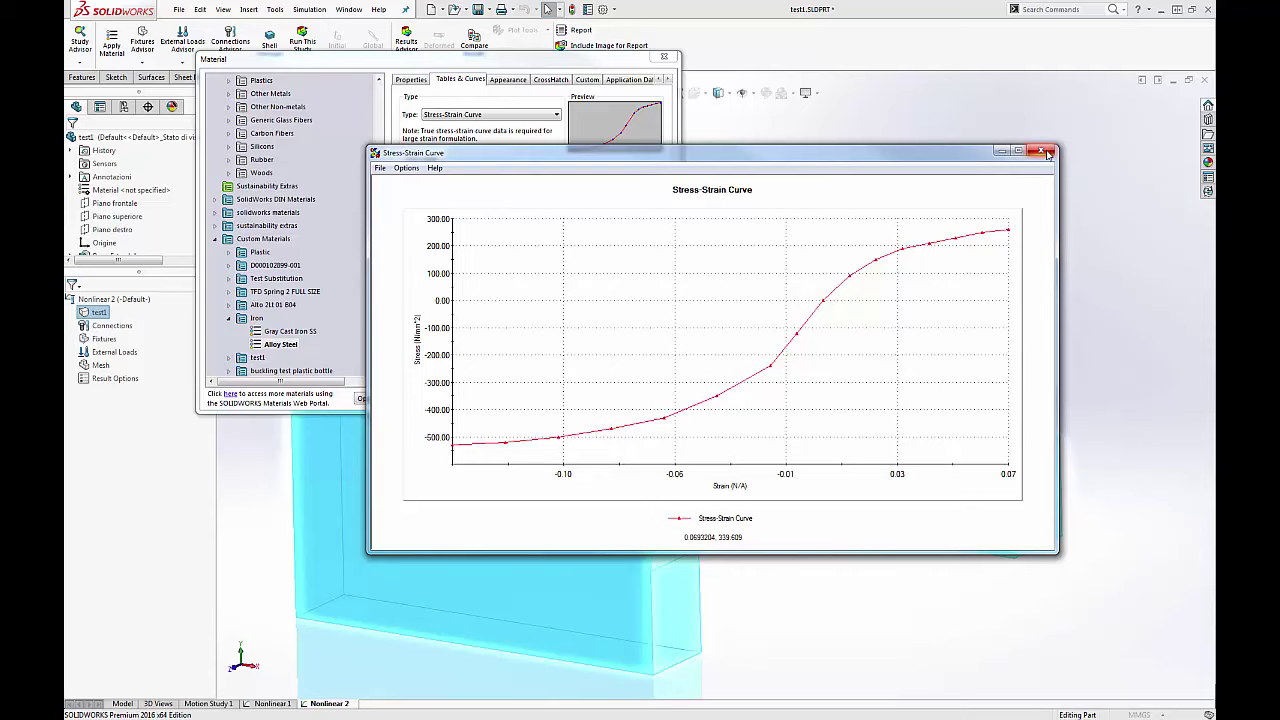
left_click(1046, 152)
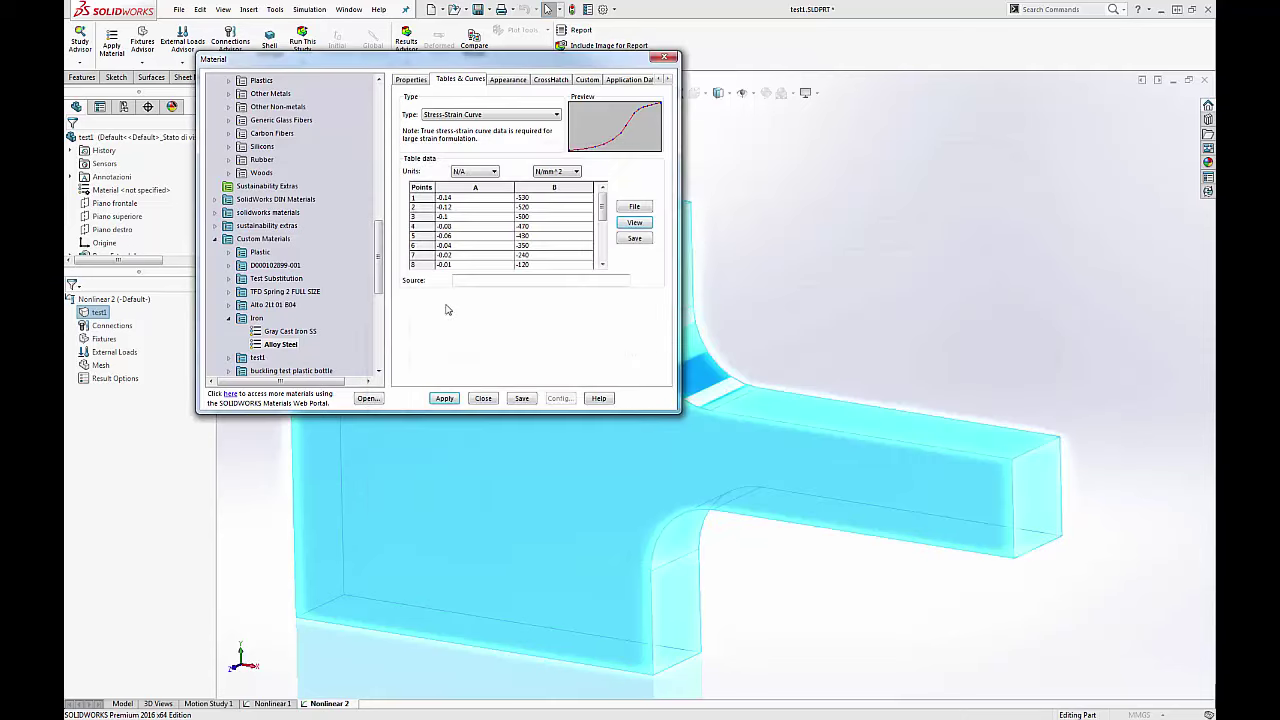
- Close the material window, declining to save the library Alloy Steel
left_click(448, 117)
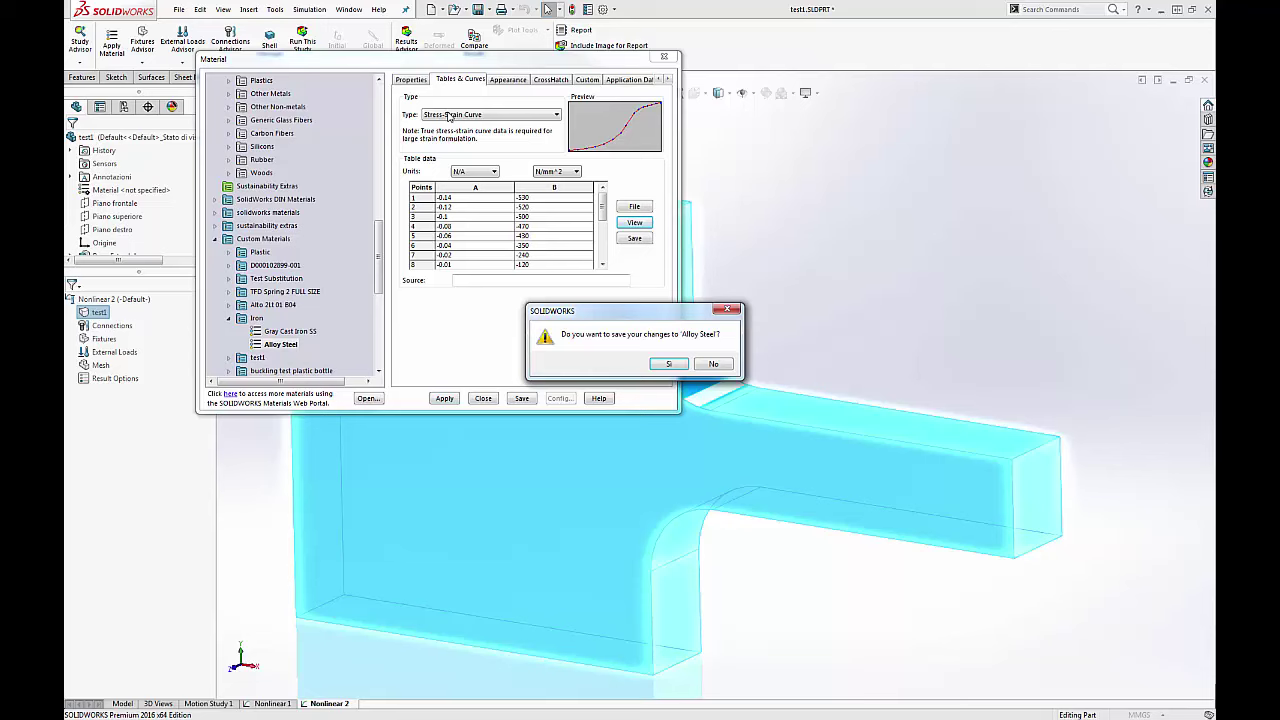
left_click(669, 364)
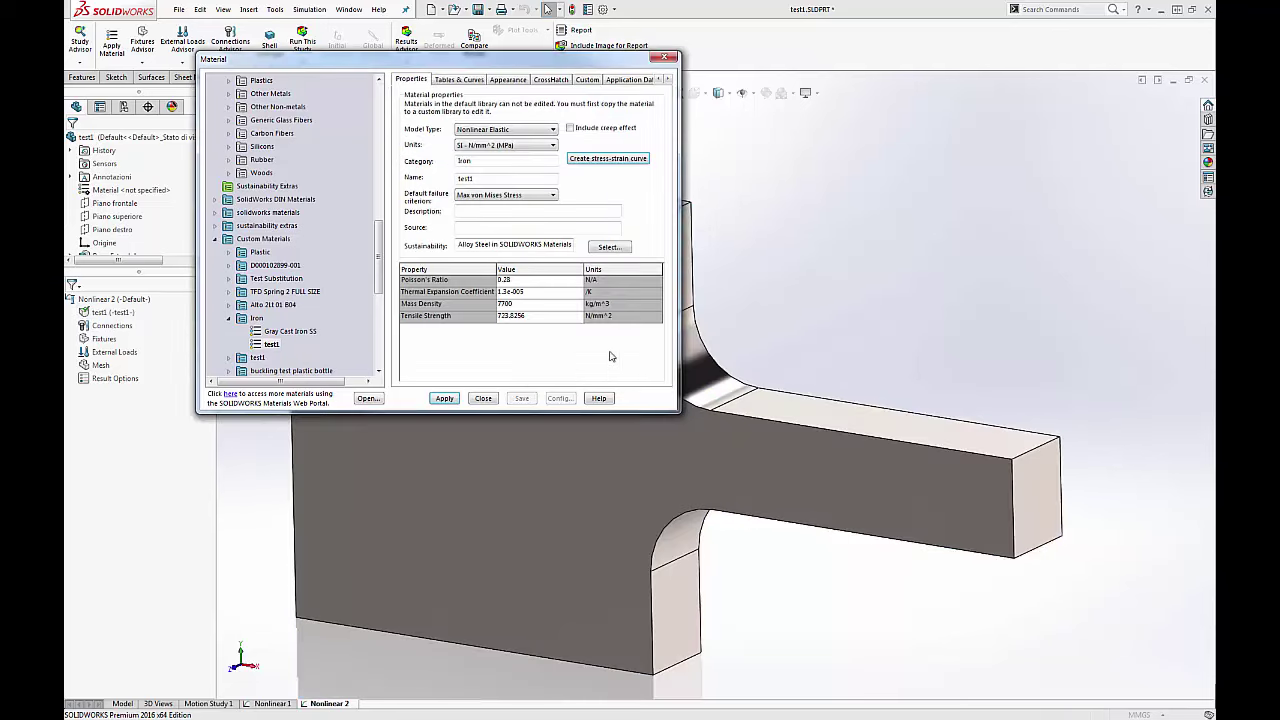
left_click(483, 398)
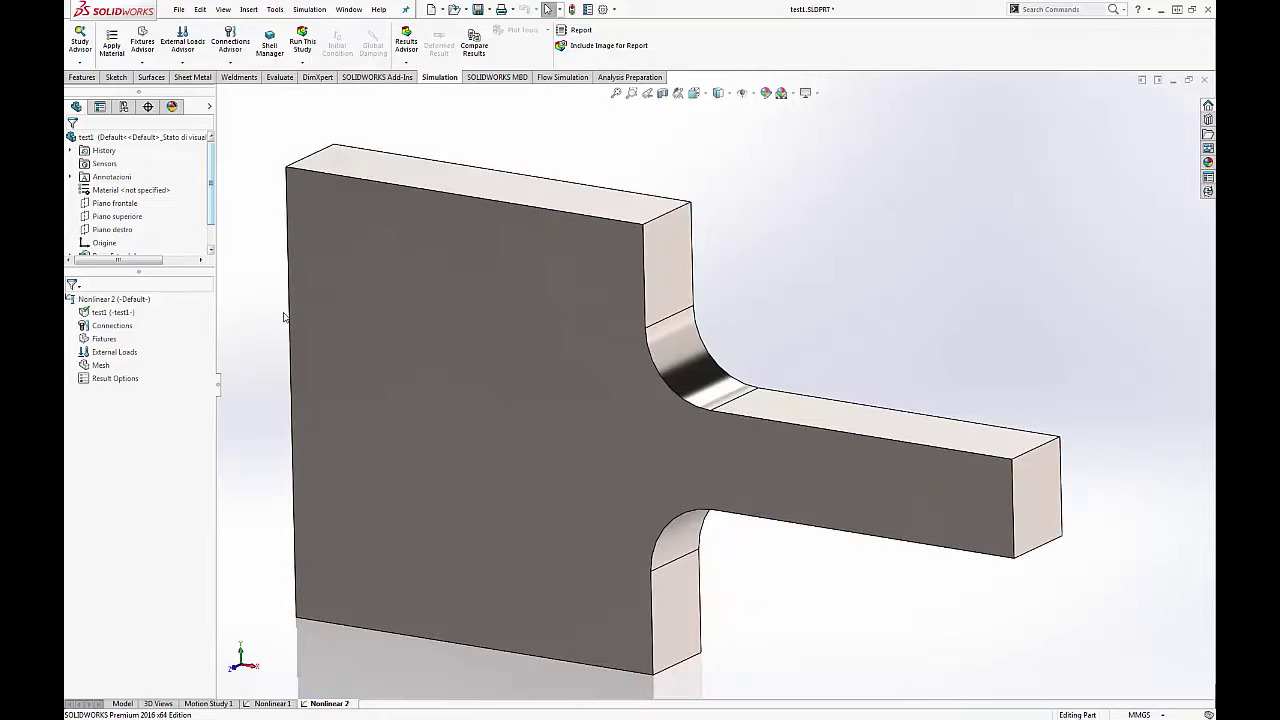
- Fix the plate's left end face with a Fixed Geometry fixture, Fixed-1
right_click(92, 344)
left_click(110, 350)
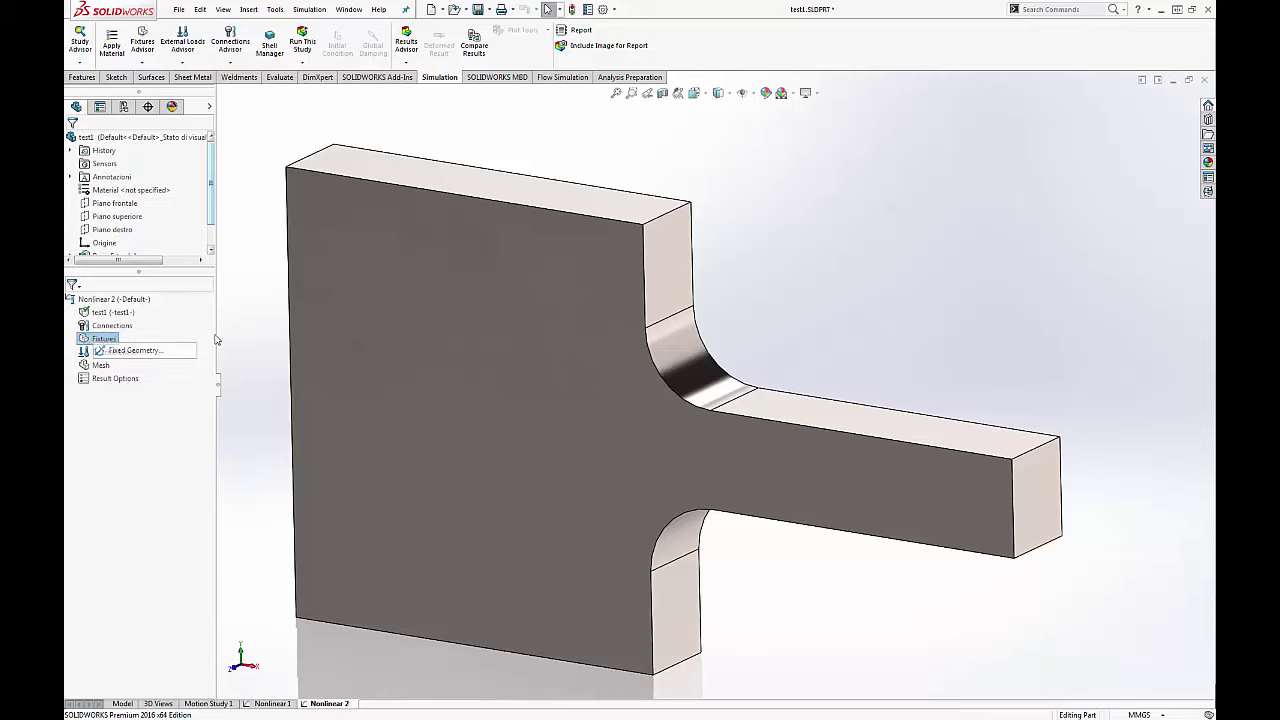
mouse_move(266, 335)
middle_mouse_down()
mouse_move(308, 271)
mouse_move(335, 312)
middle_mouse_up()
left_click(338, 318)
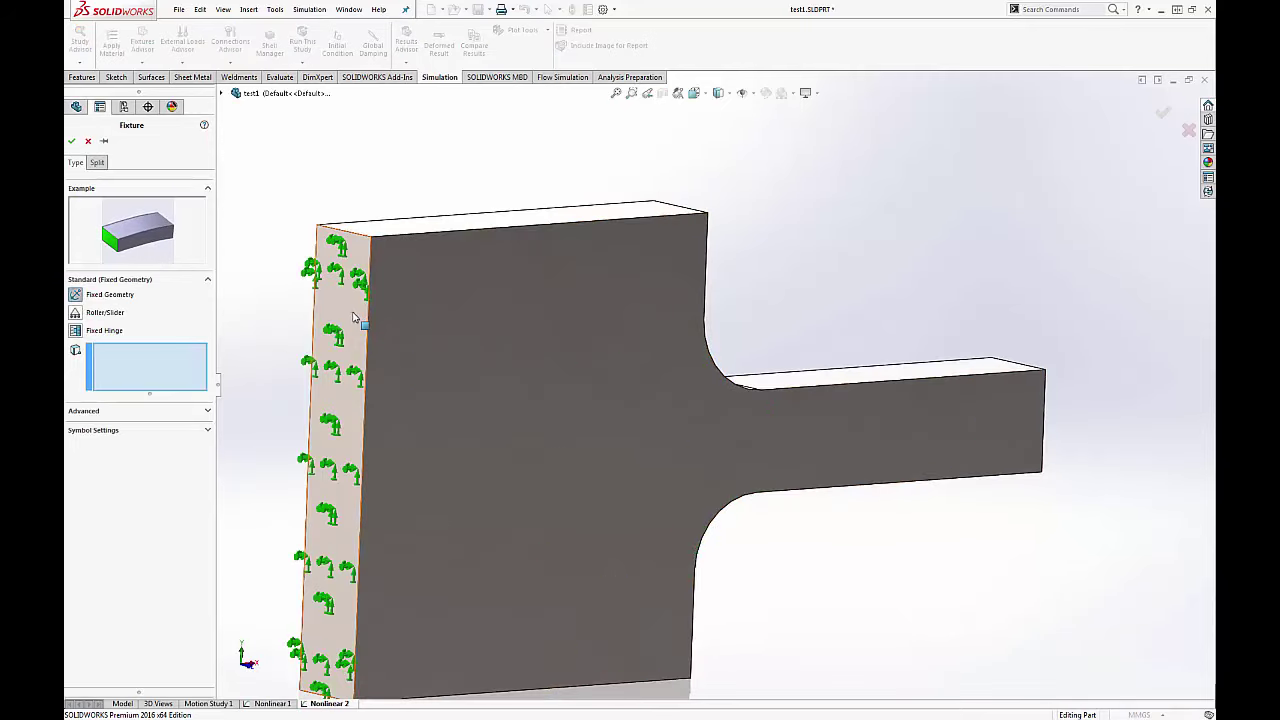
scroll(490, 328, "up", 3)
middle_click_drag(490, 328, 646, 401)
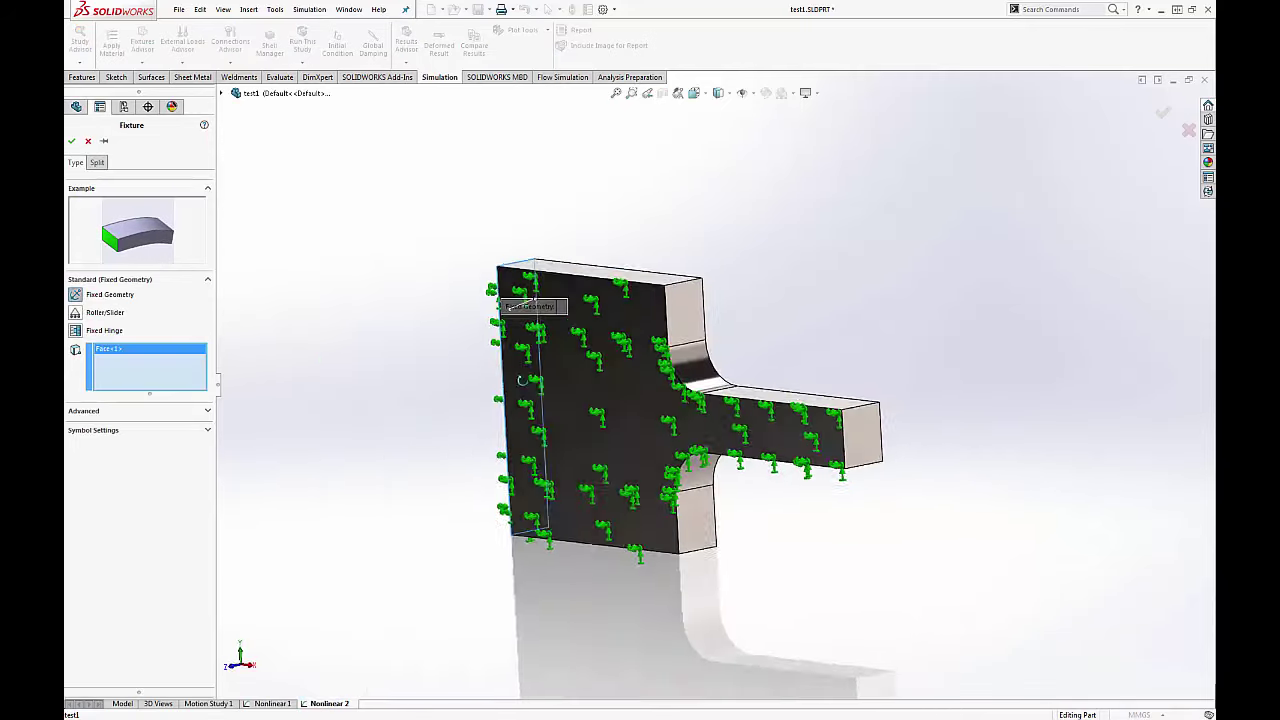
scroll(646, 401, "down", 3)
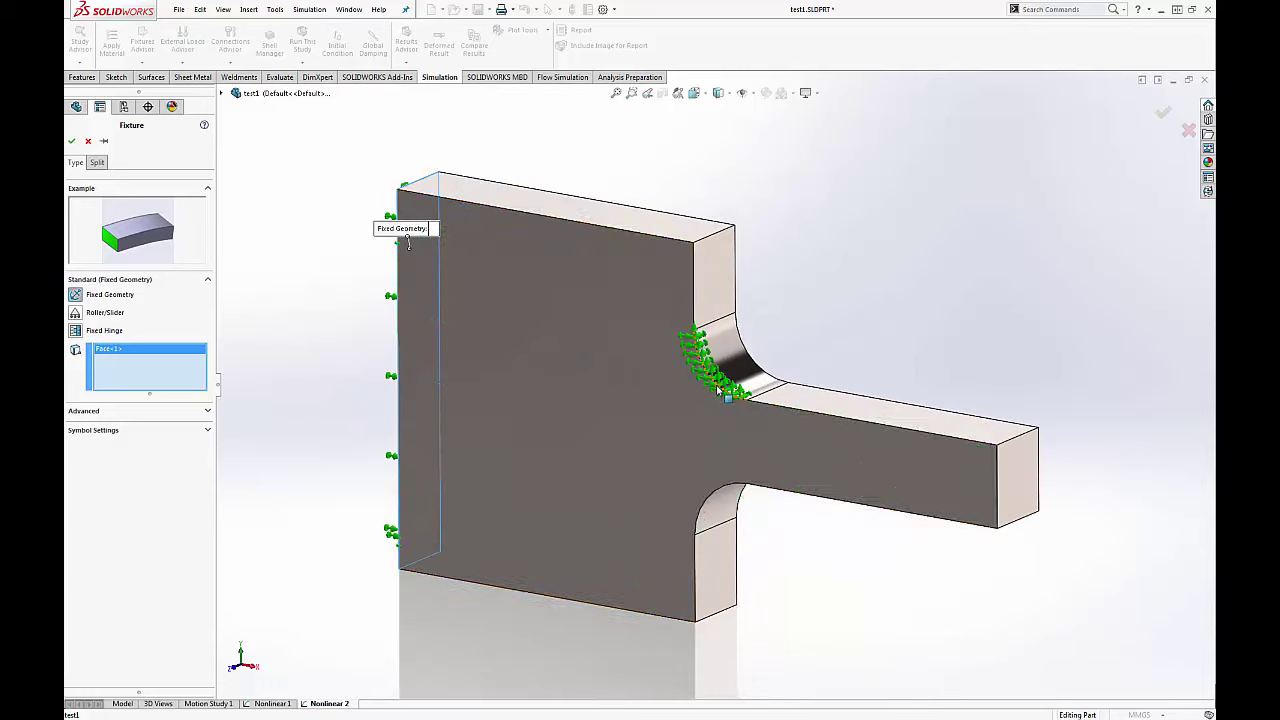
left_click(71, 140)
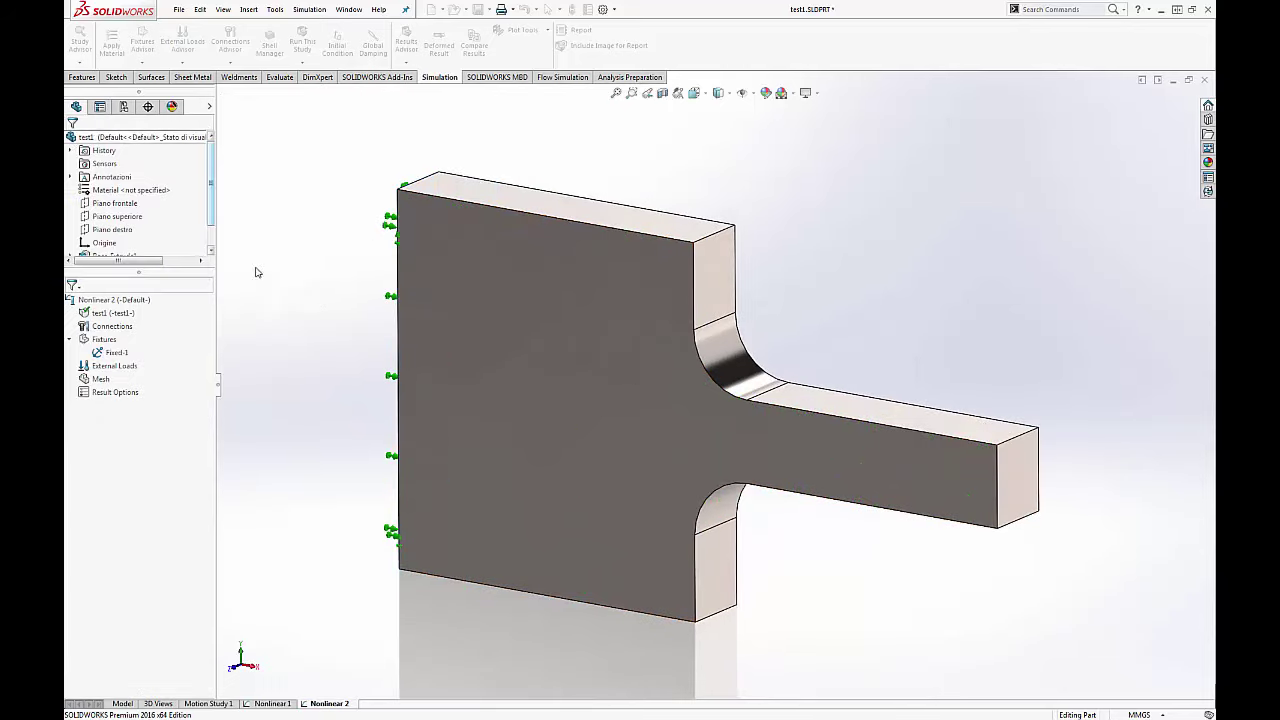
- Apply a 5000 N force to the narrow end face, reversed along the vertical edge
right_click(110, 366)
left_click(136, 377)
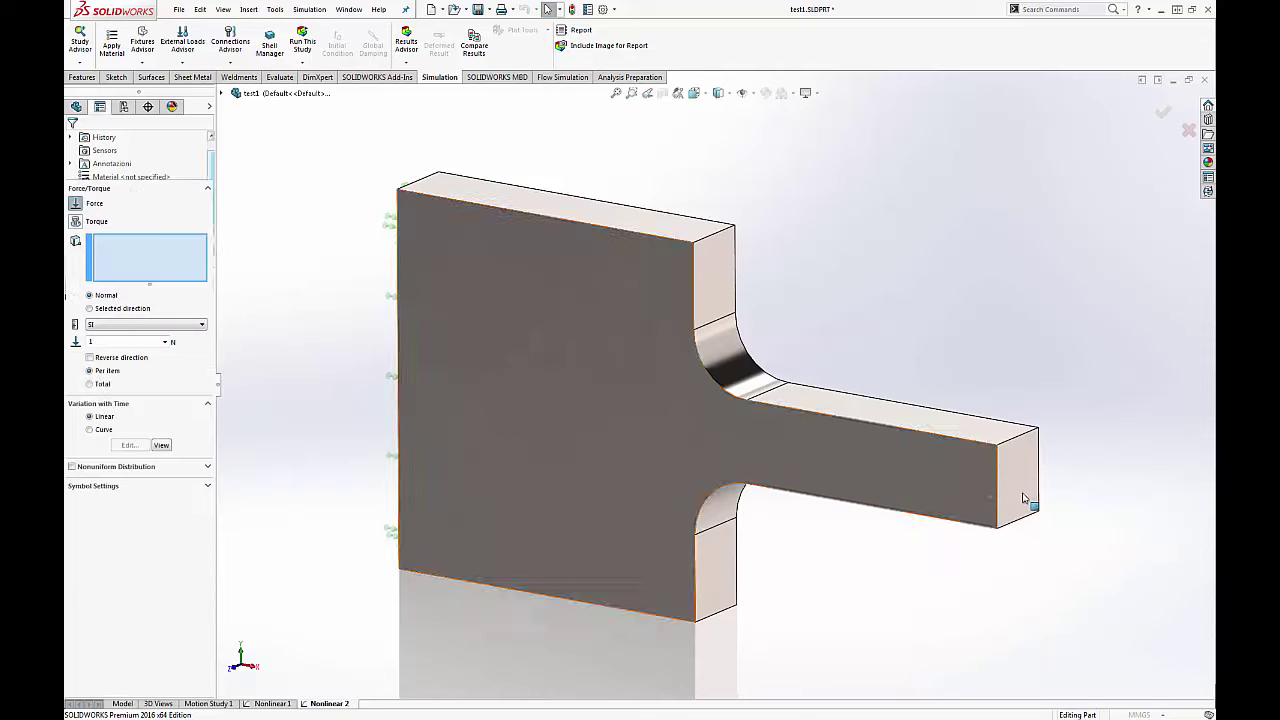
left_click(1011, 482)
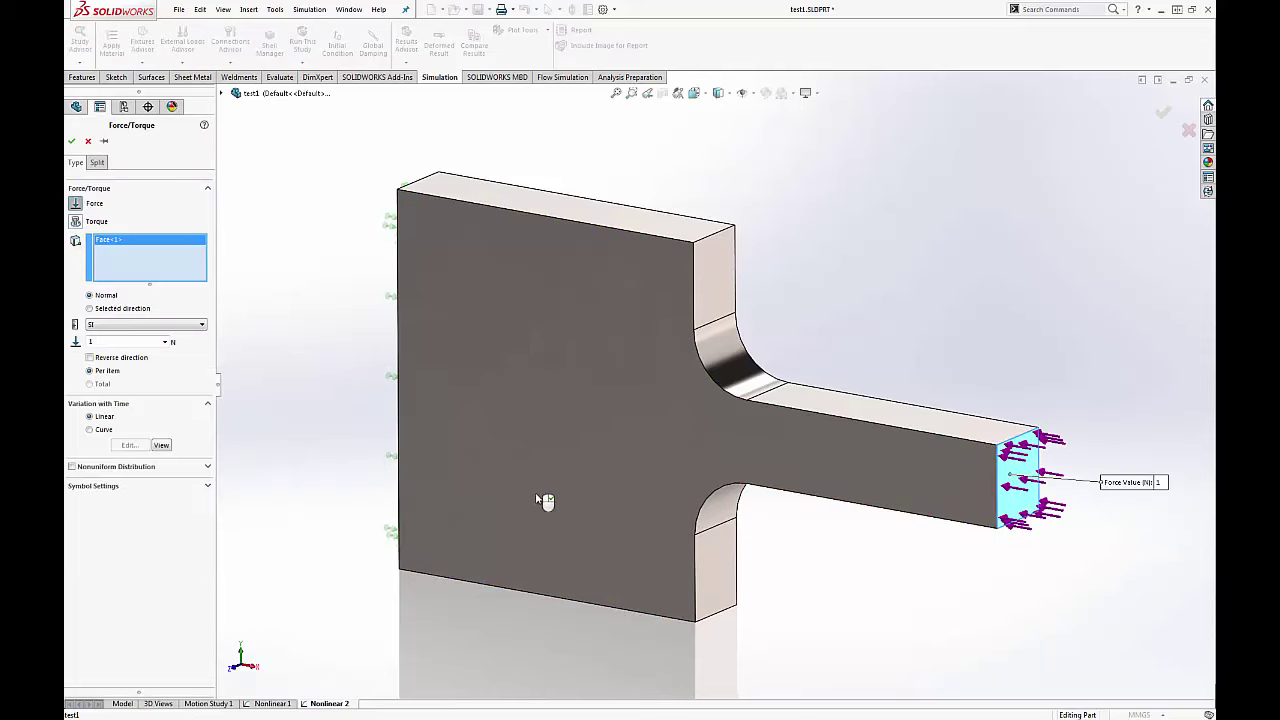
left_click(120, 309)
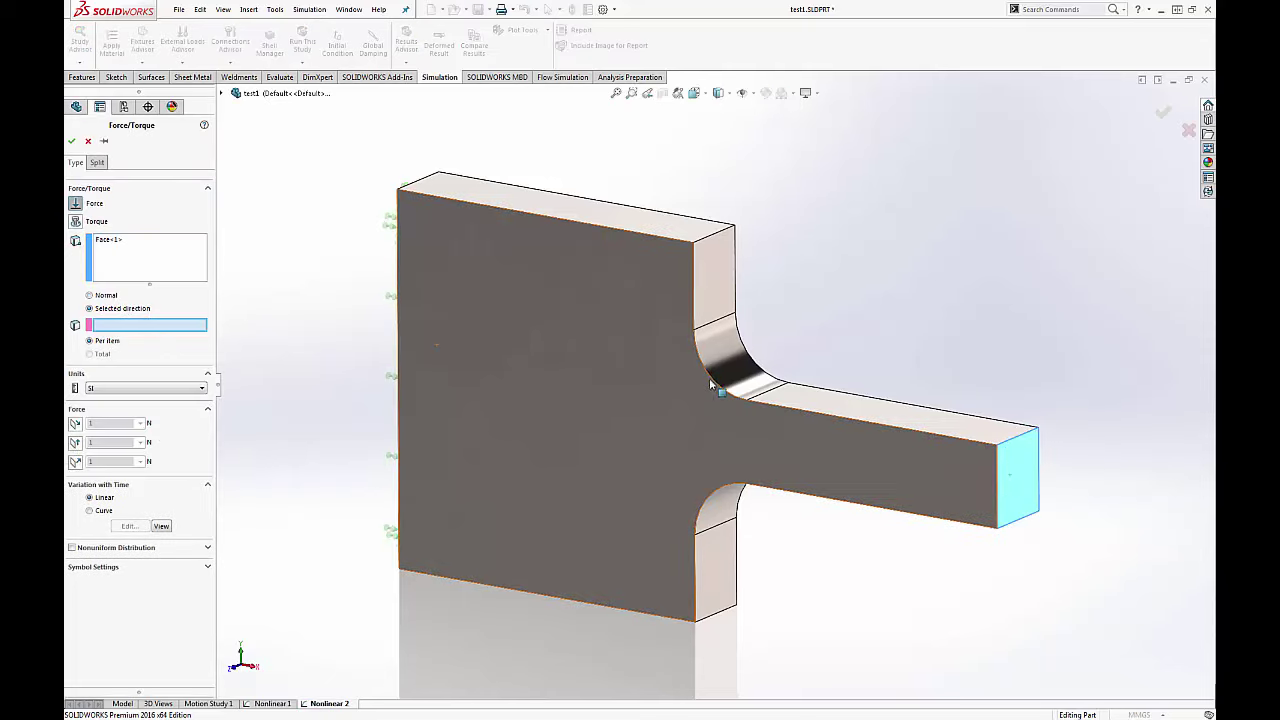
left_click(694, 287)
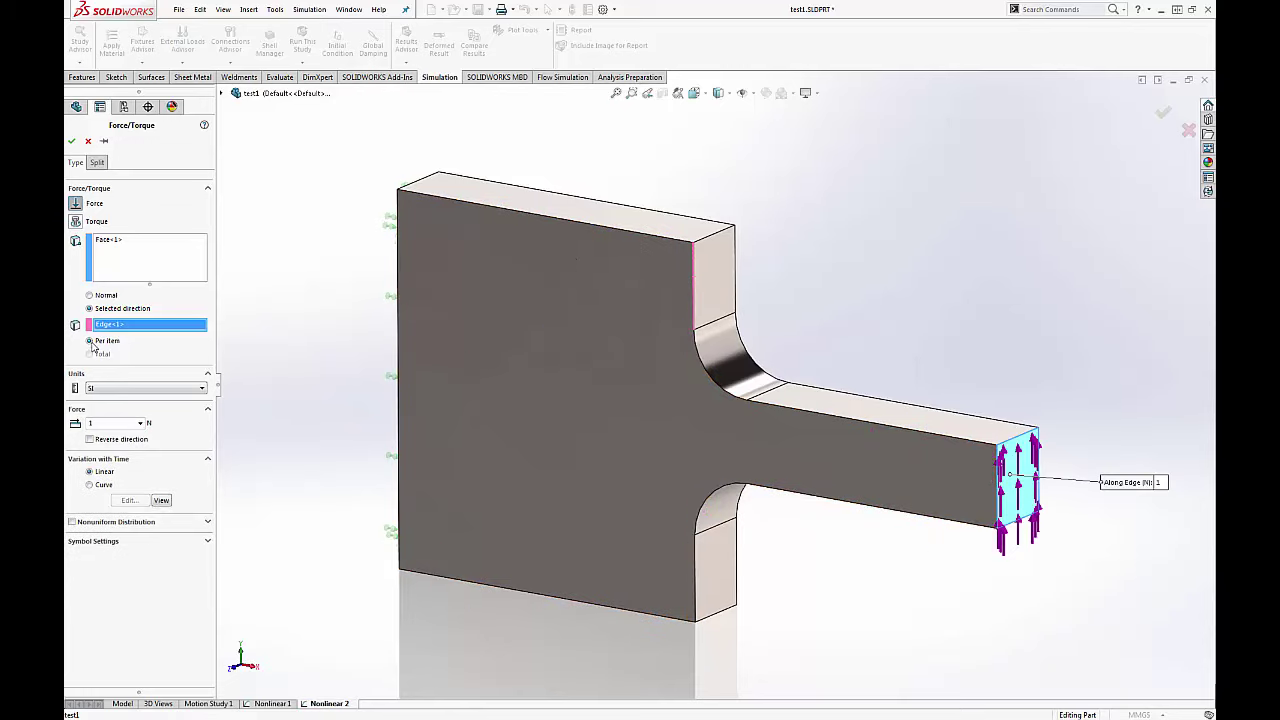
left_click(89, 440)
type("5000")
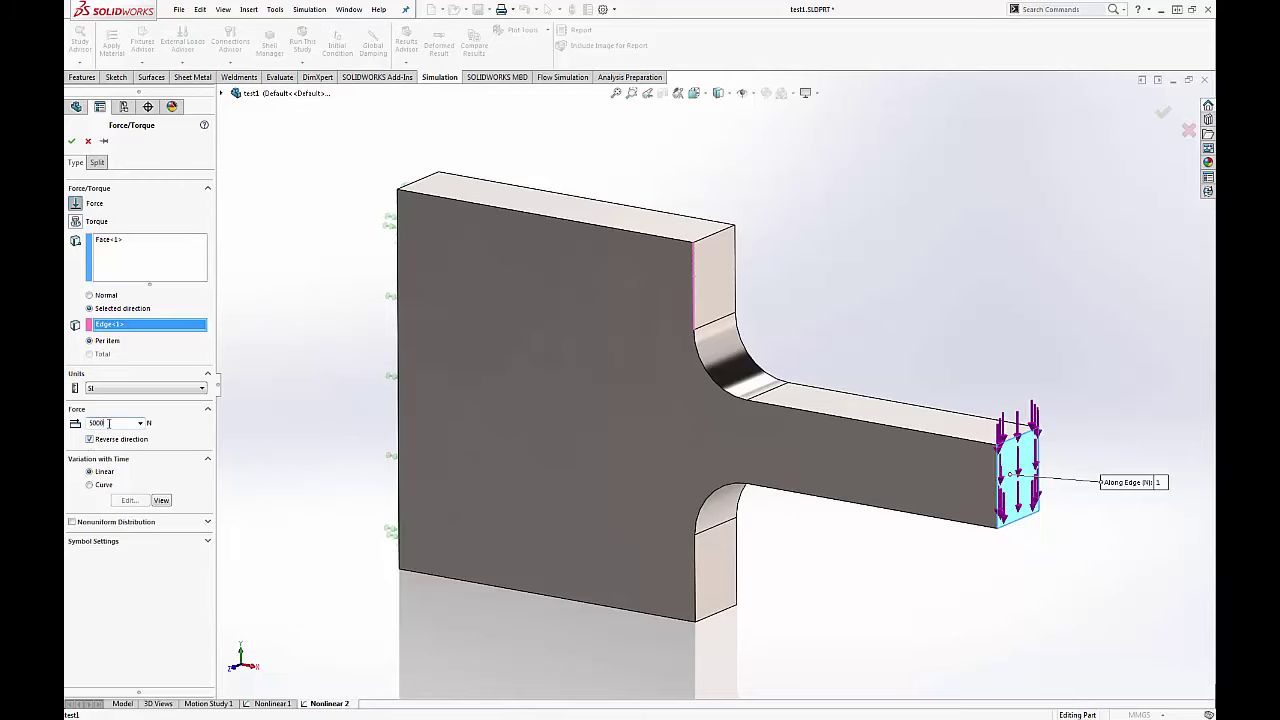
left_click(71, 141)
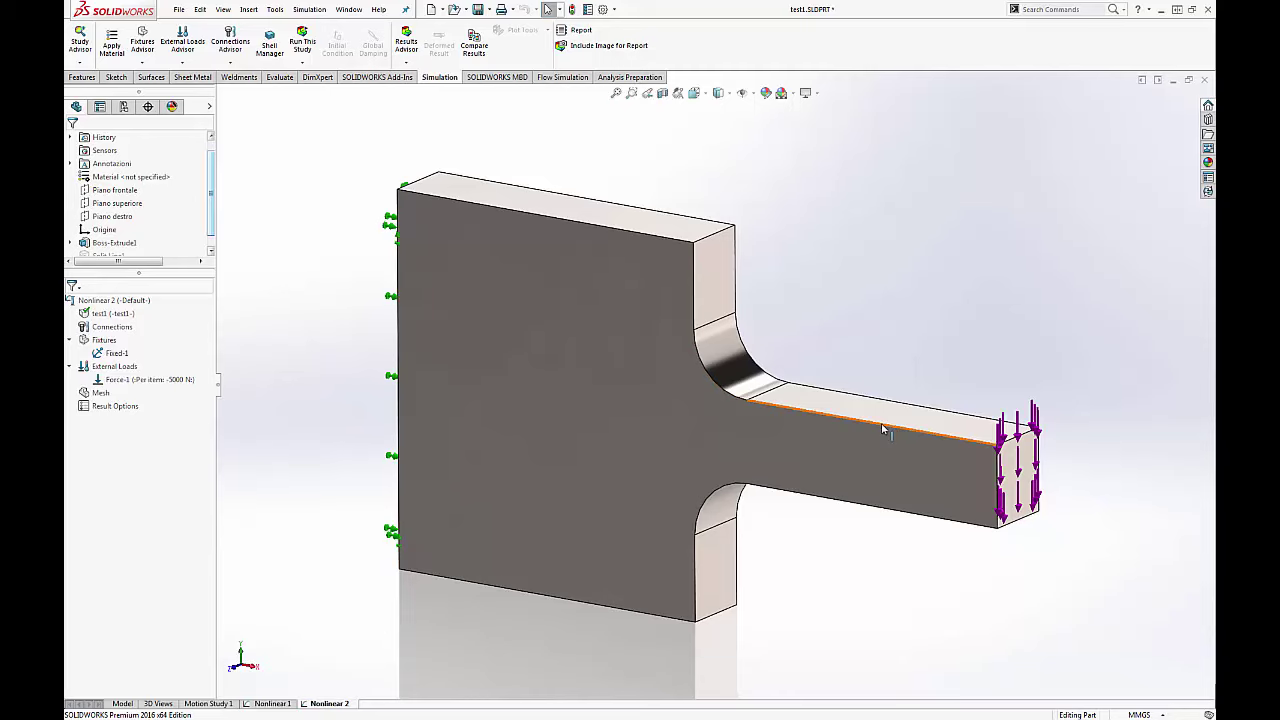
- Select the upper and lower fillet faces to inspect them, then clear the selection
scroll(920, 455, "down", 3)
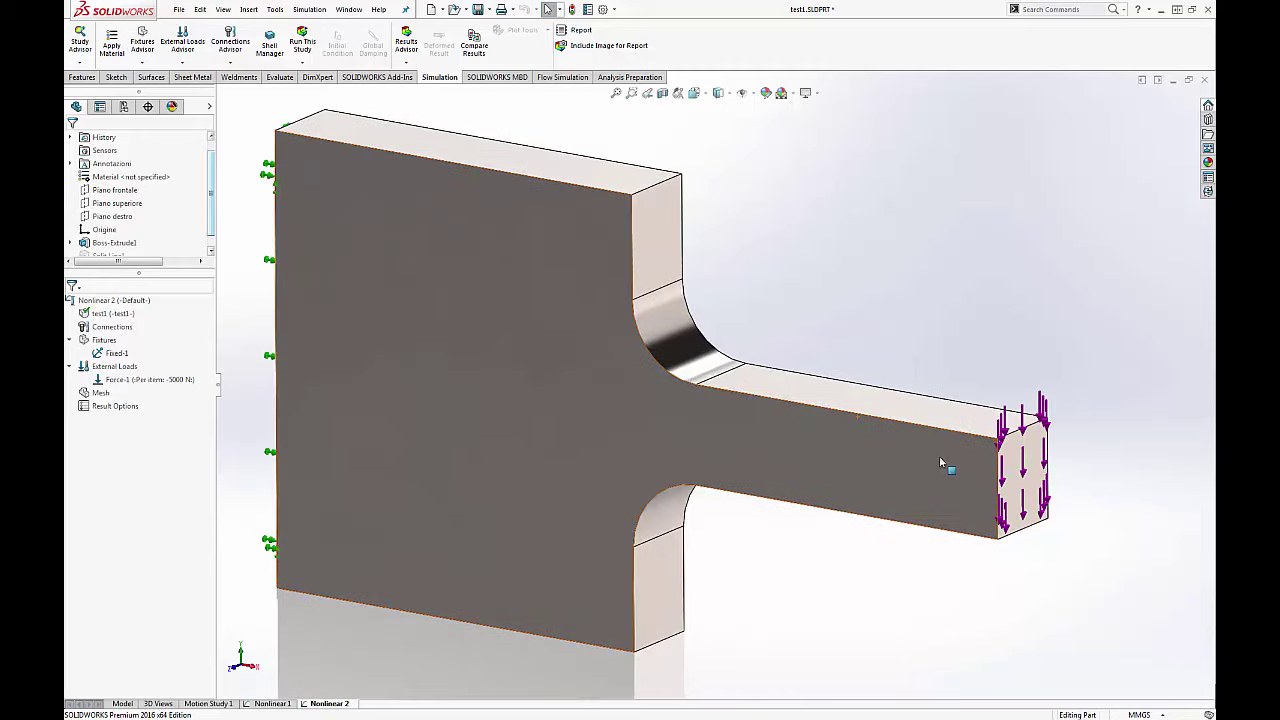
left_click(677, 380)
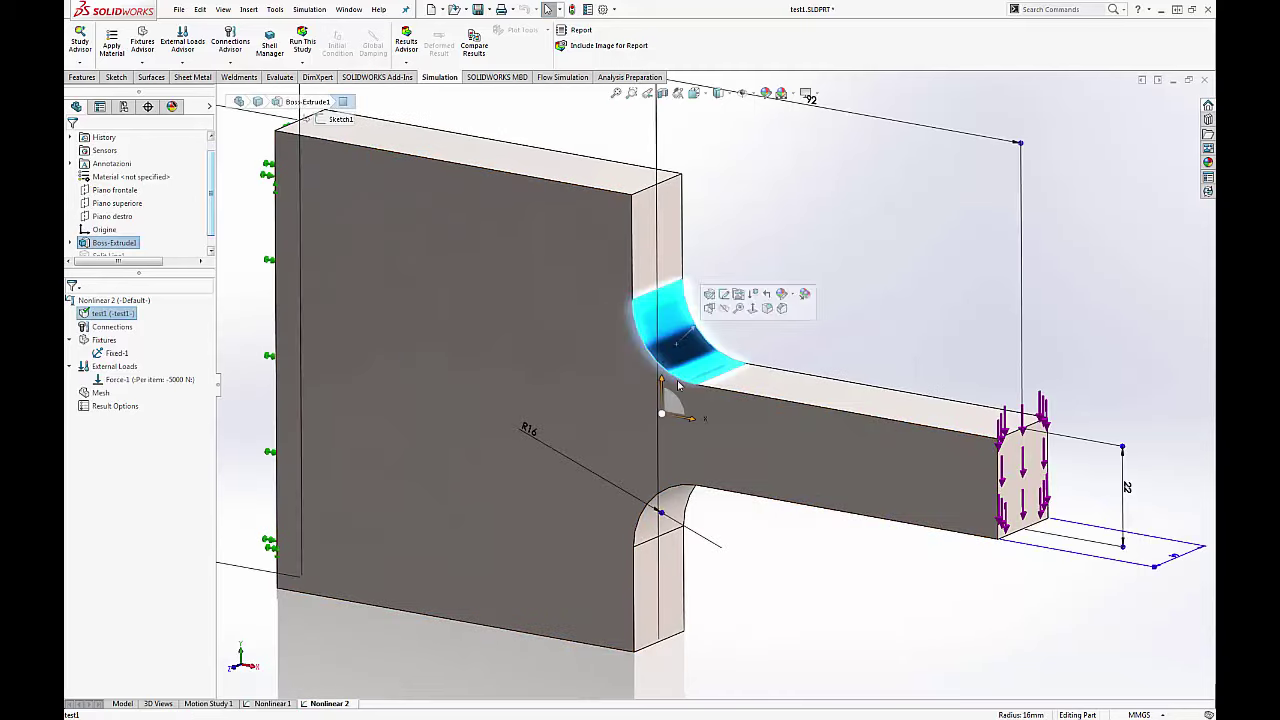
left_click(686, 514)
left_click(757, 520)
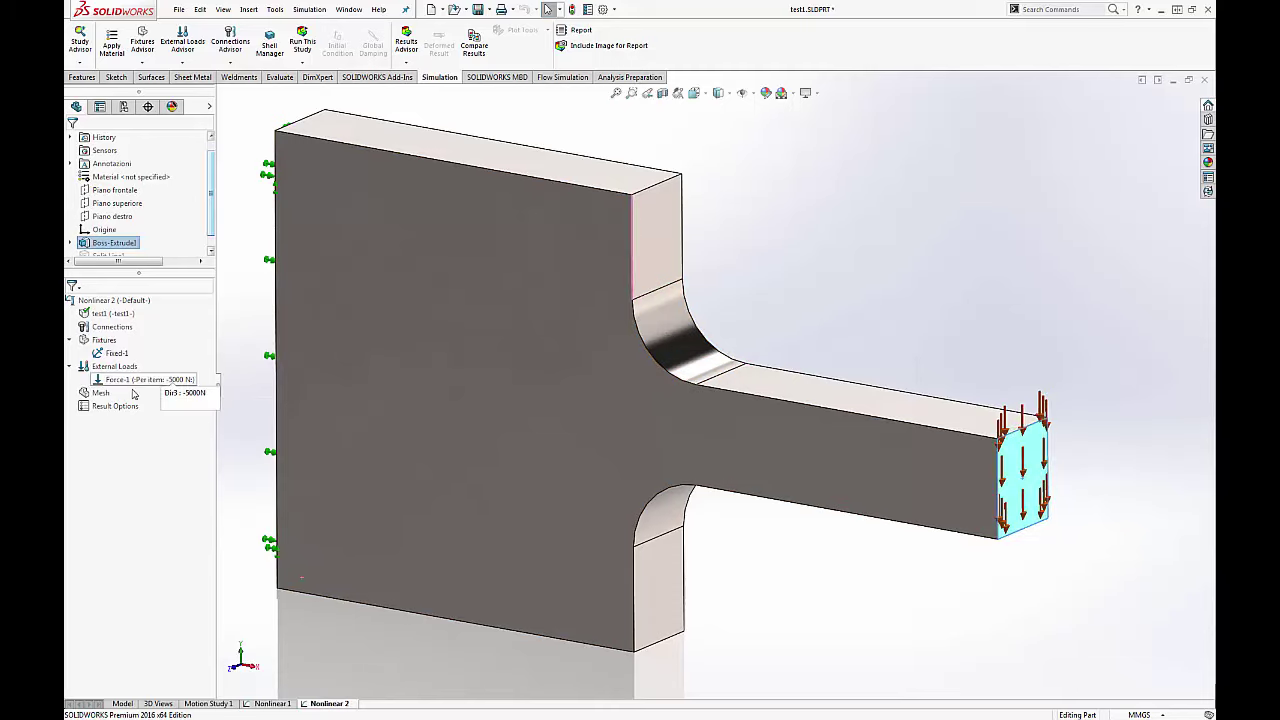
- Create a solid mesh of the plate with default settings
right_click(100, 392)
left_click(148, 441)
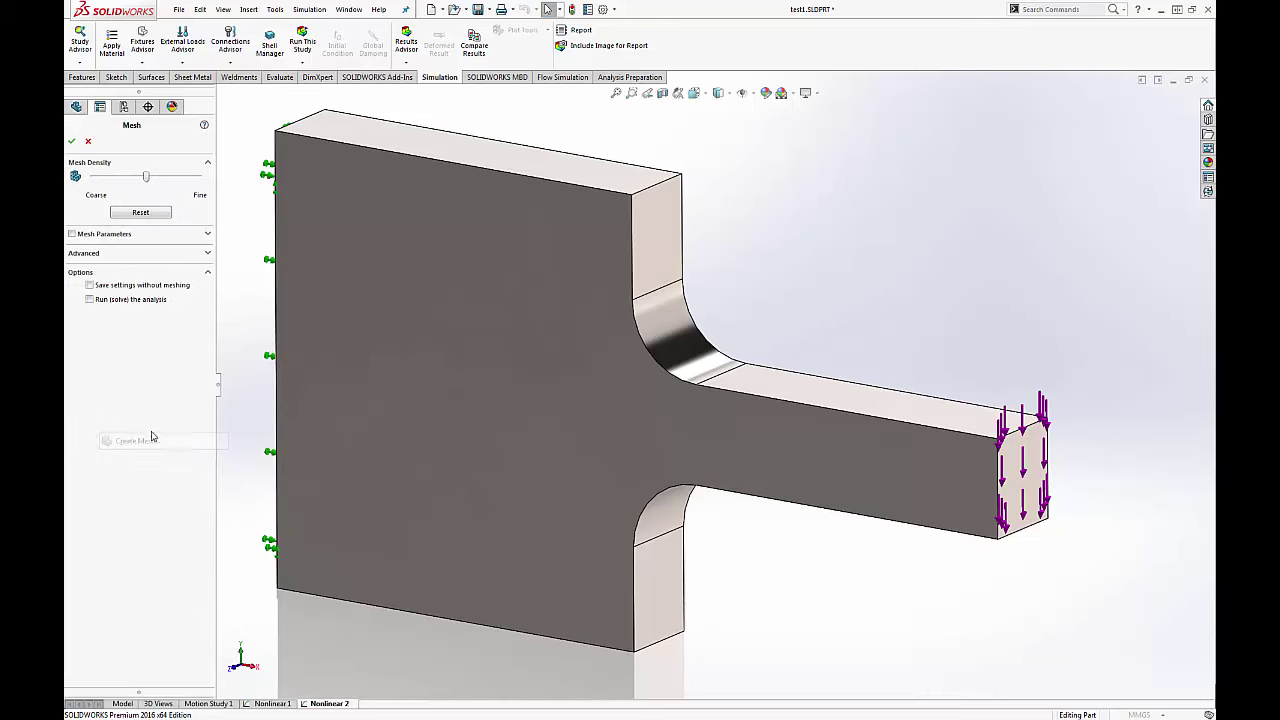
left_click(74, 147)
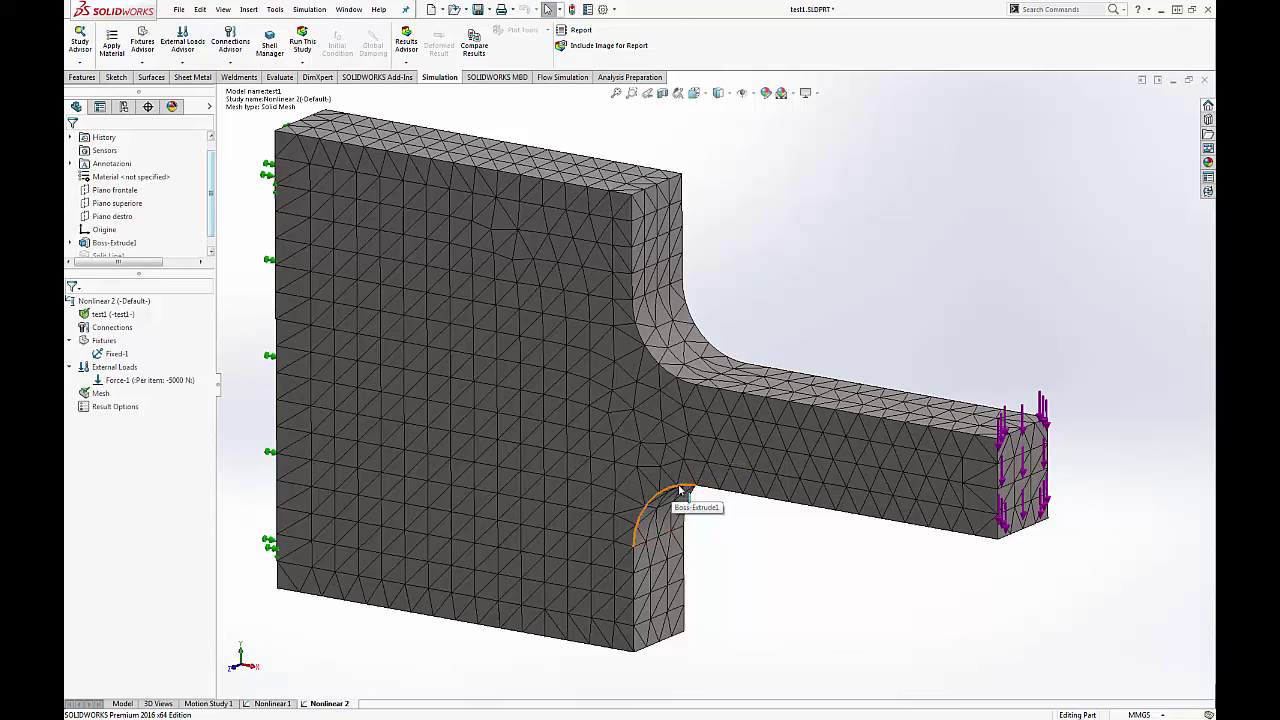
- Add a finer mesh control on both fillet faces and remesh
right_click(98, 392)
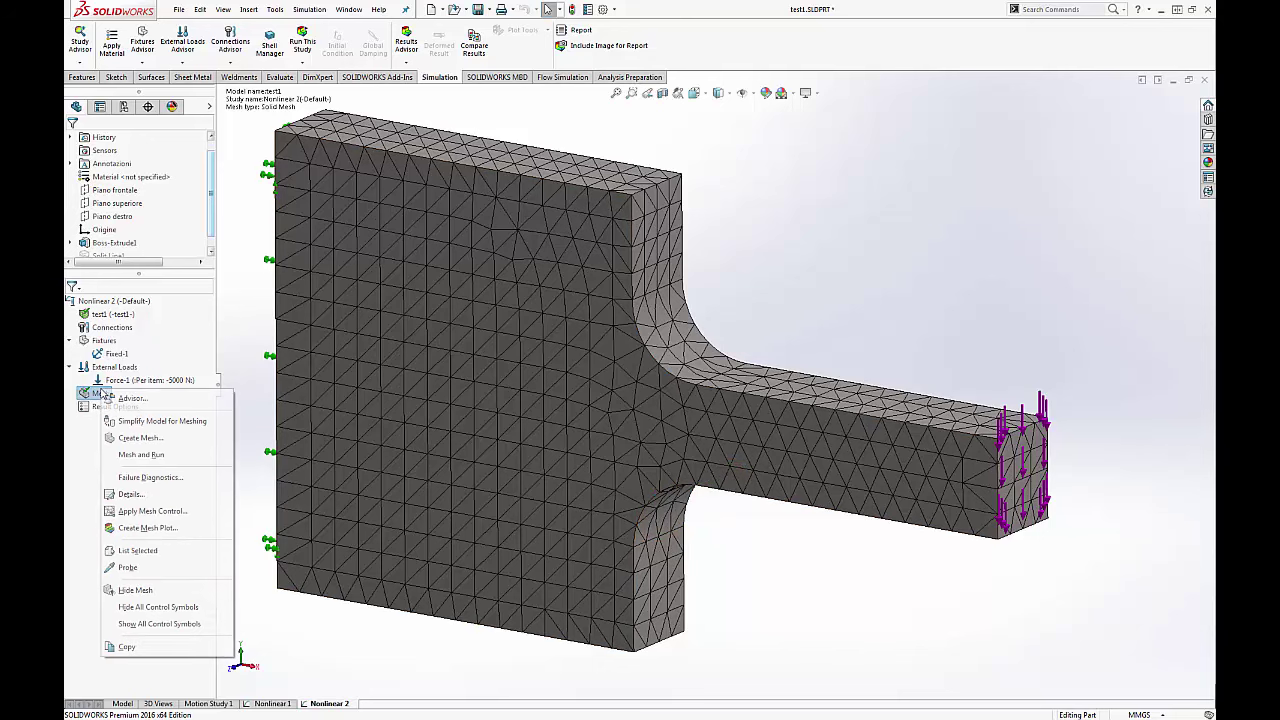
left_click(169, 512)
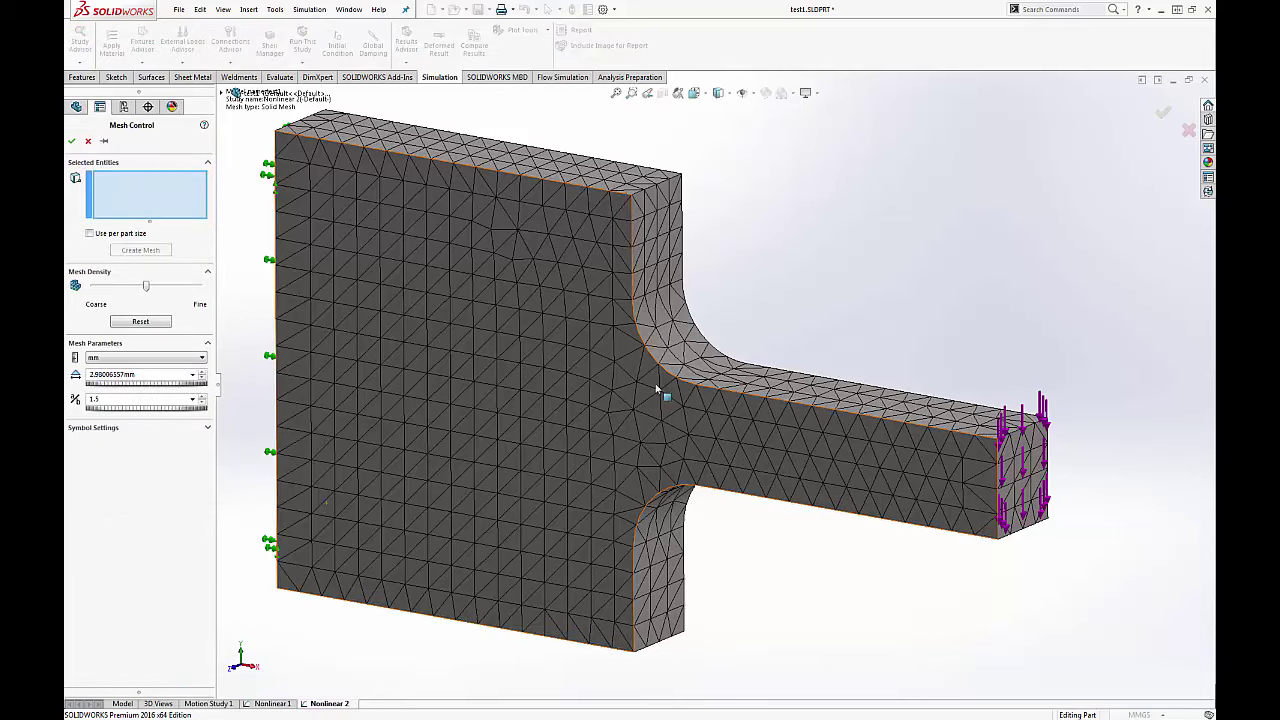
left_click(678, 340)
left_click(670, 510)
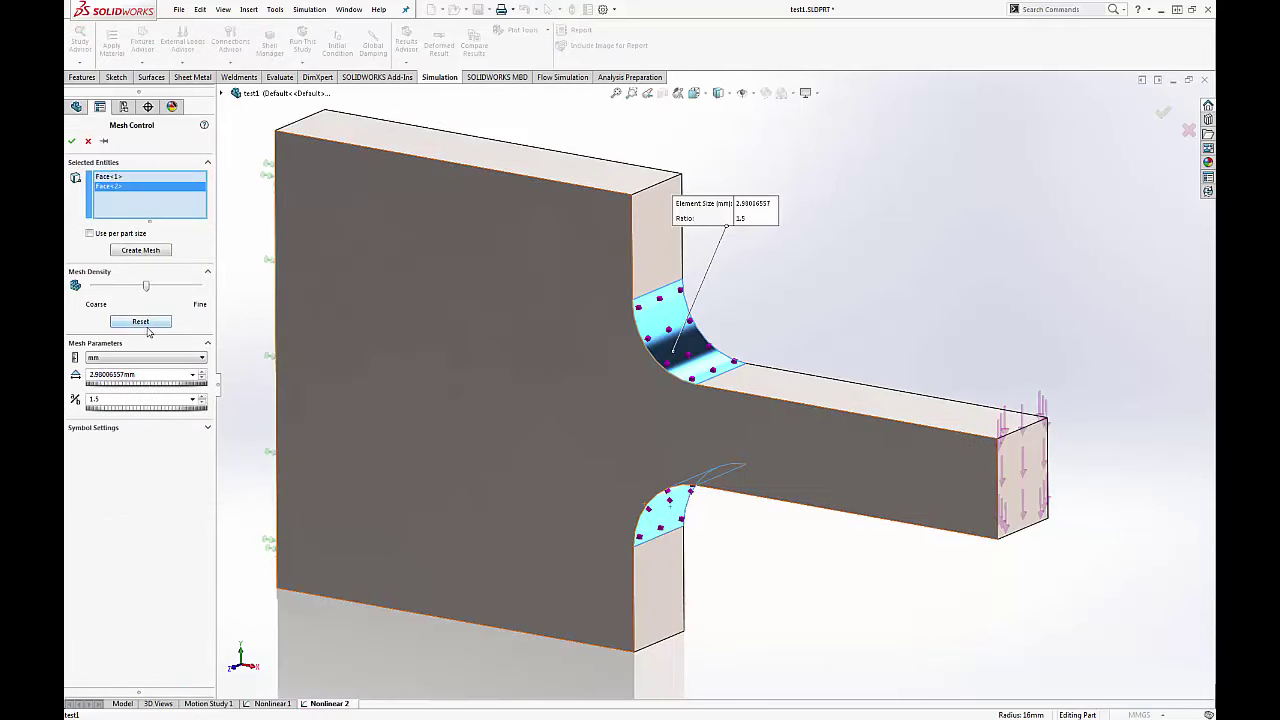
left_click_drag(150, 288, 169, 288)
left_click(71, 141)
right_click(170, 386)
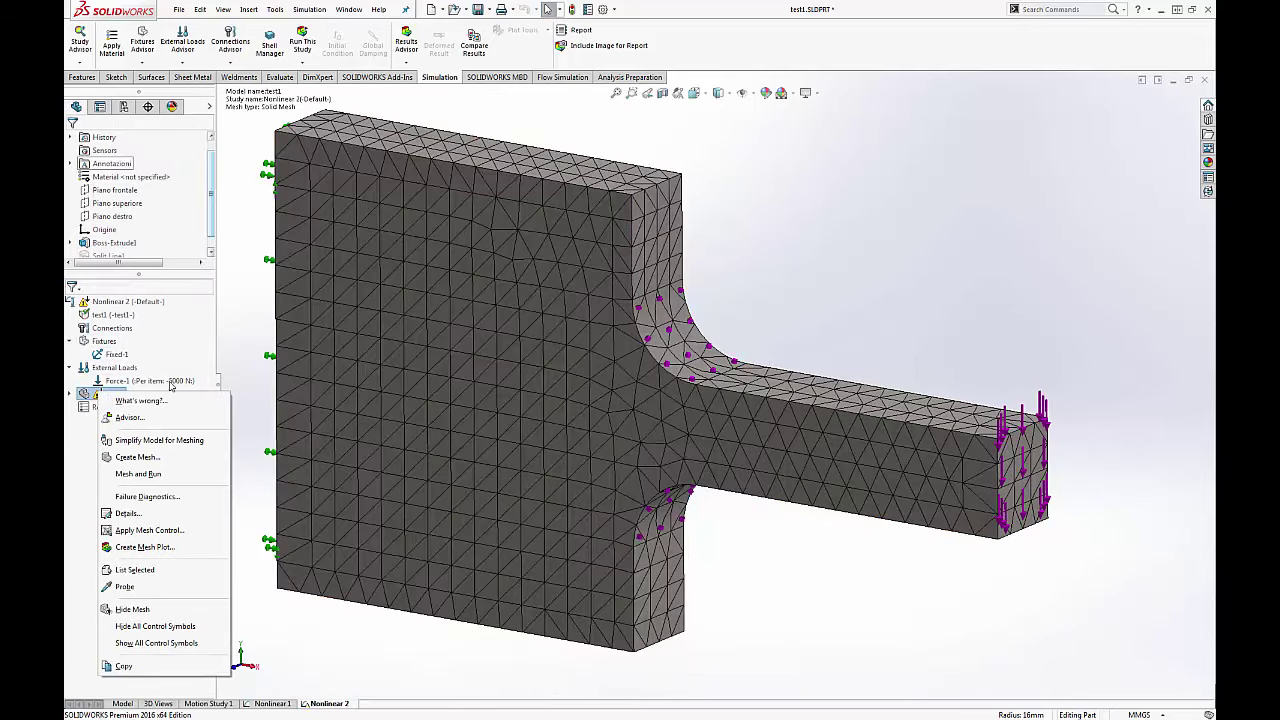
left_click(138, 457)
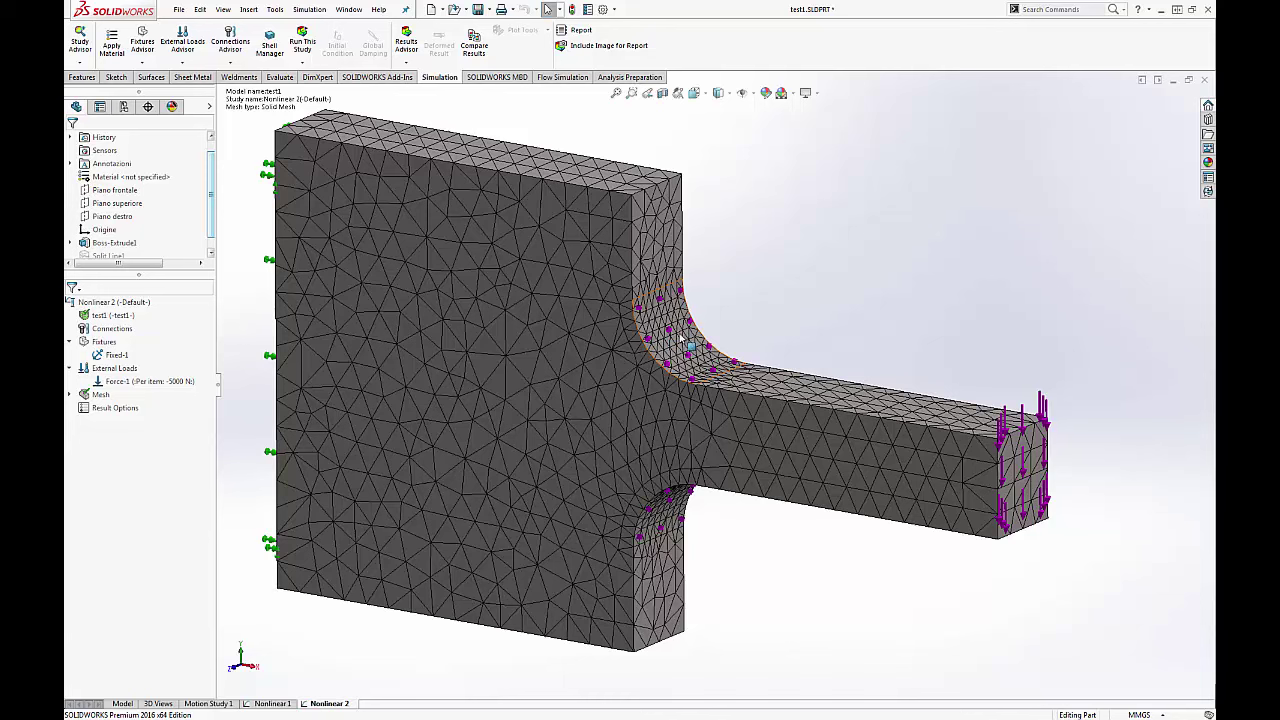
- Zoom in to inspect the refined mesh around the fillets
scroll(690, 360, "down", 5)
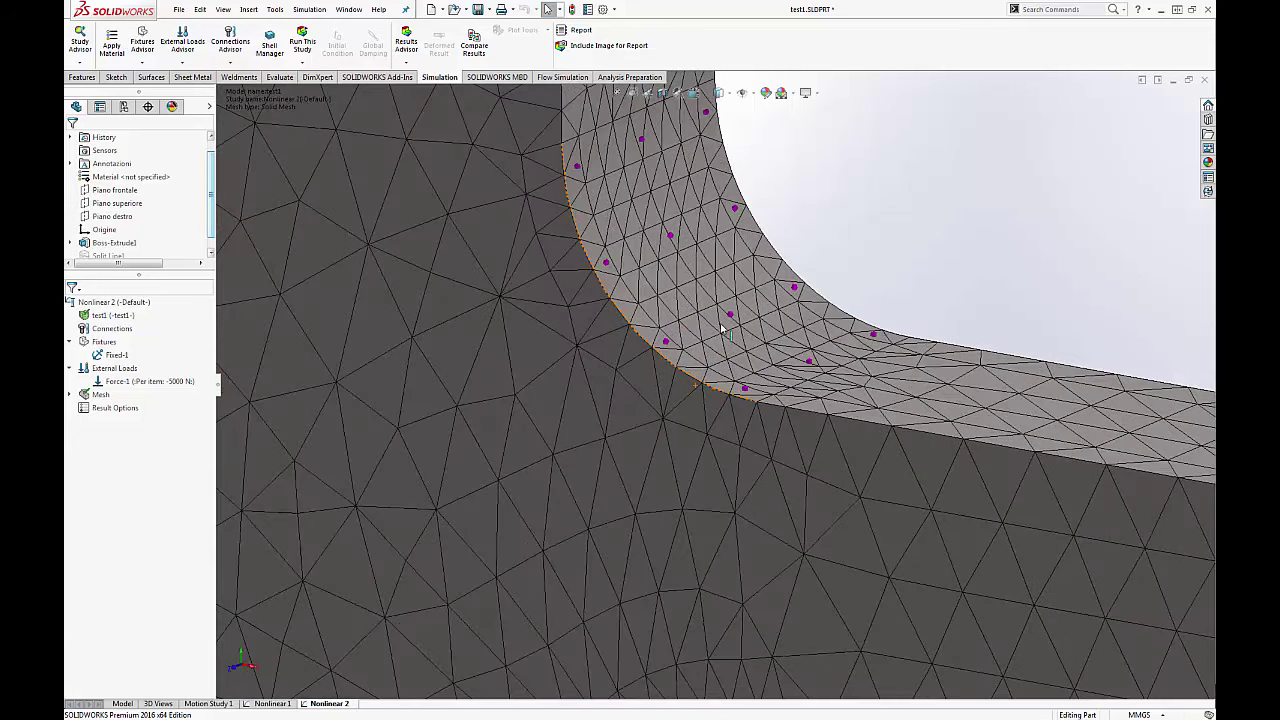
scroll(955, 390, "up", 2)
scroll(778, 368, "up", 2)
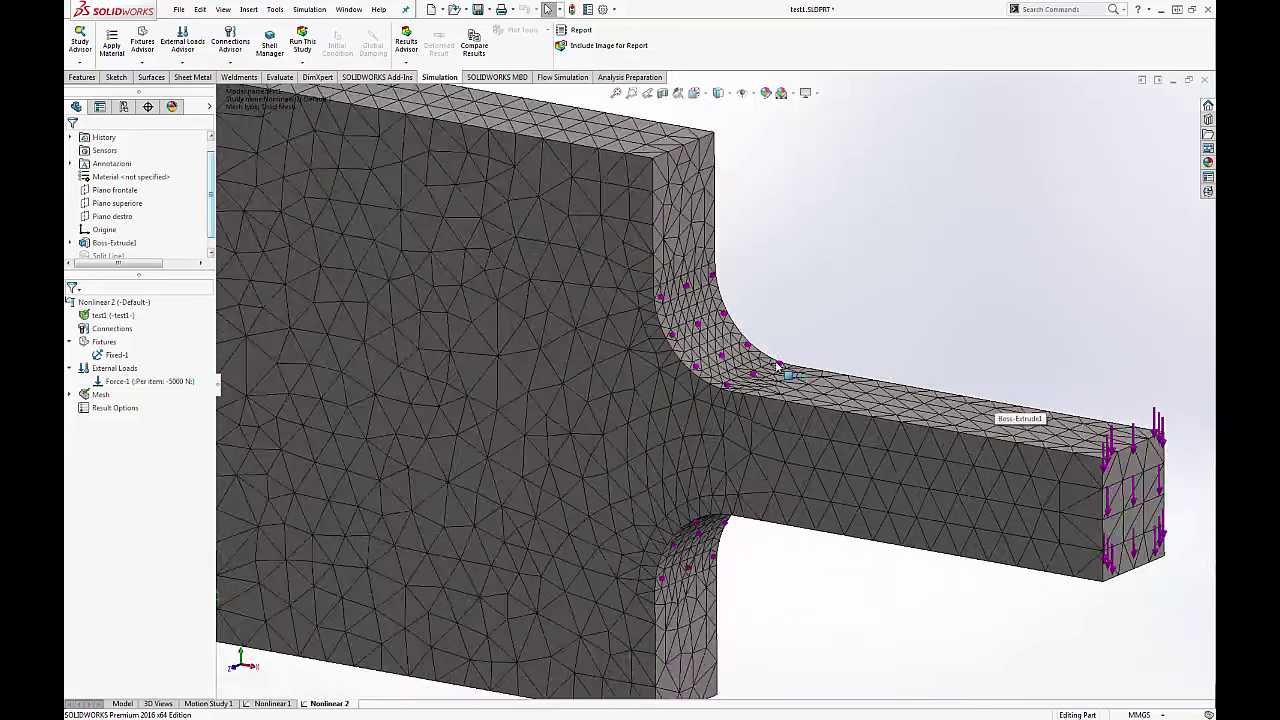
scroll(778, 368, "up", 2)
right_click(97, 395)
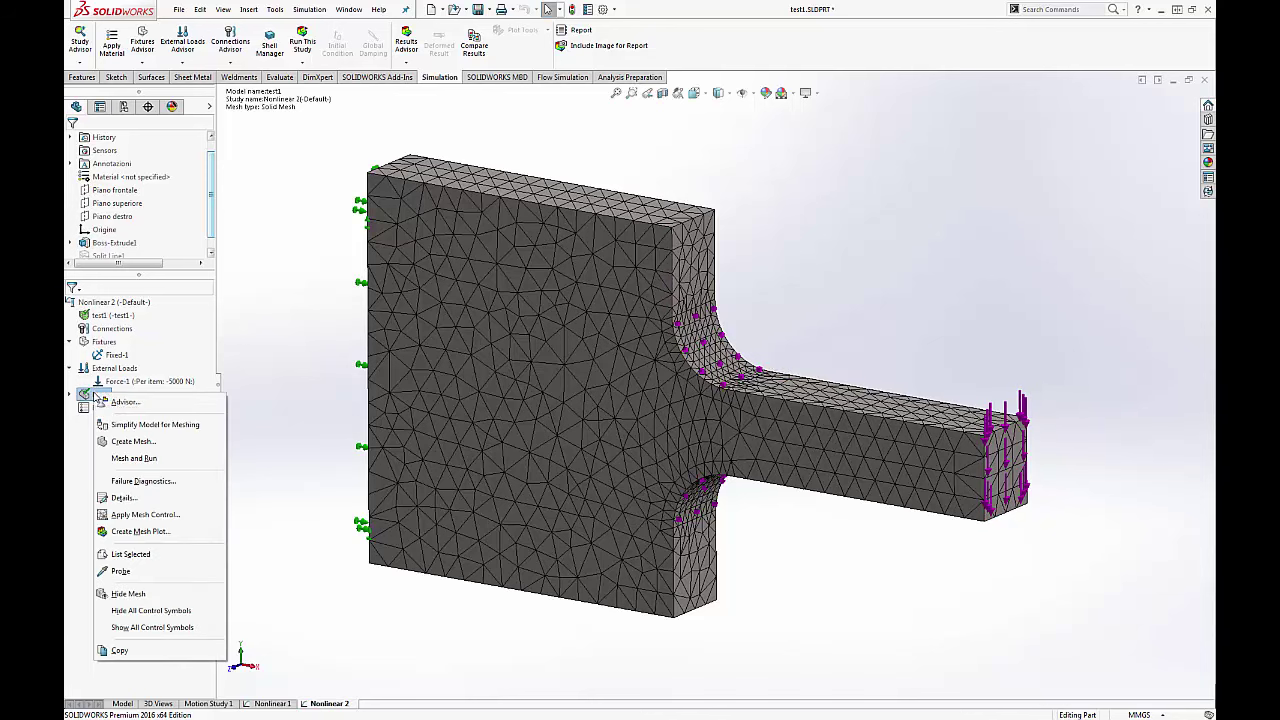
left_click(152, 627)
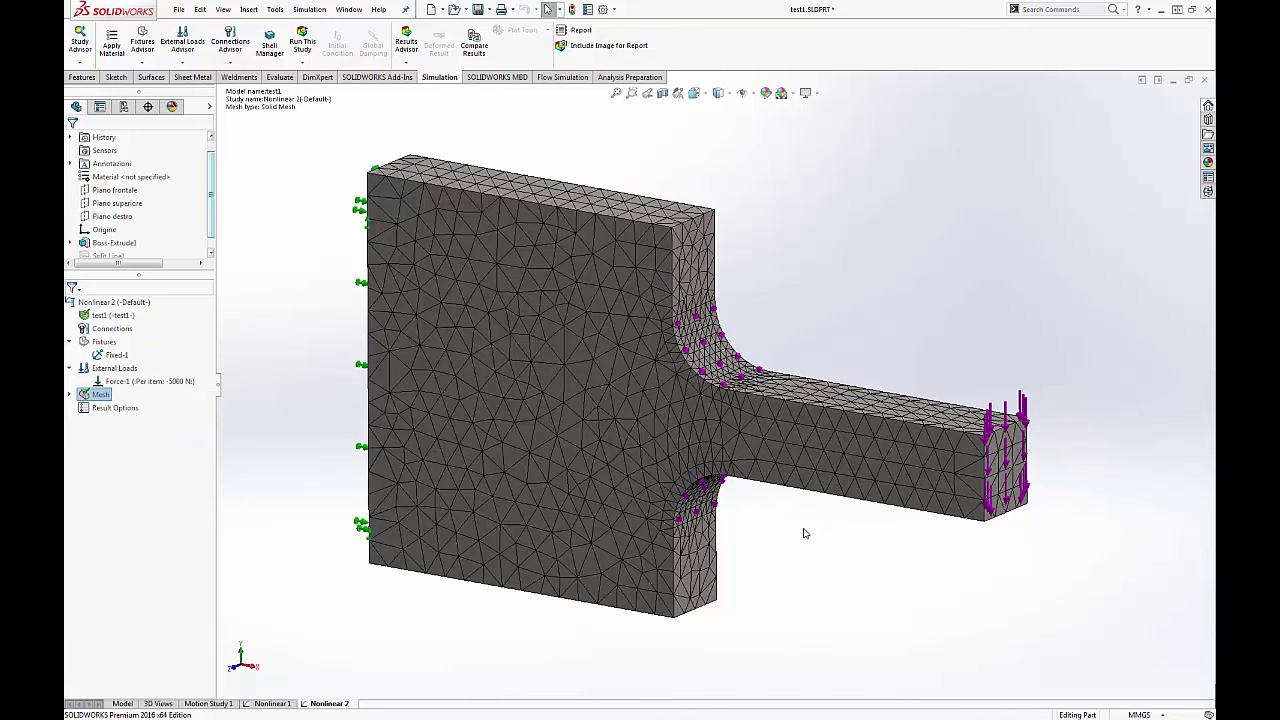
- Hide all external load arrows and fixture symbols
right_click(112, 368)
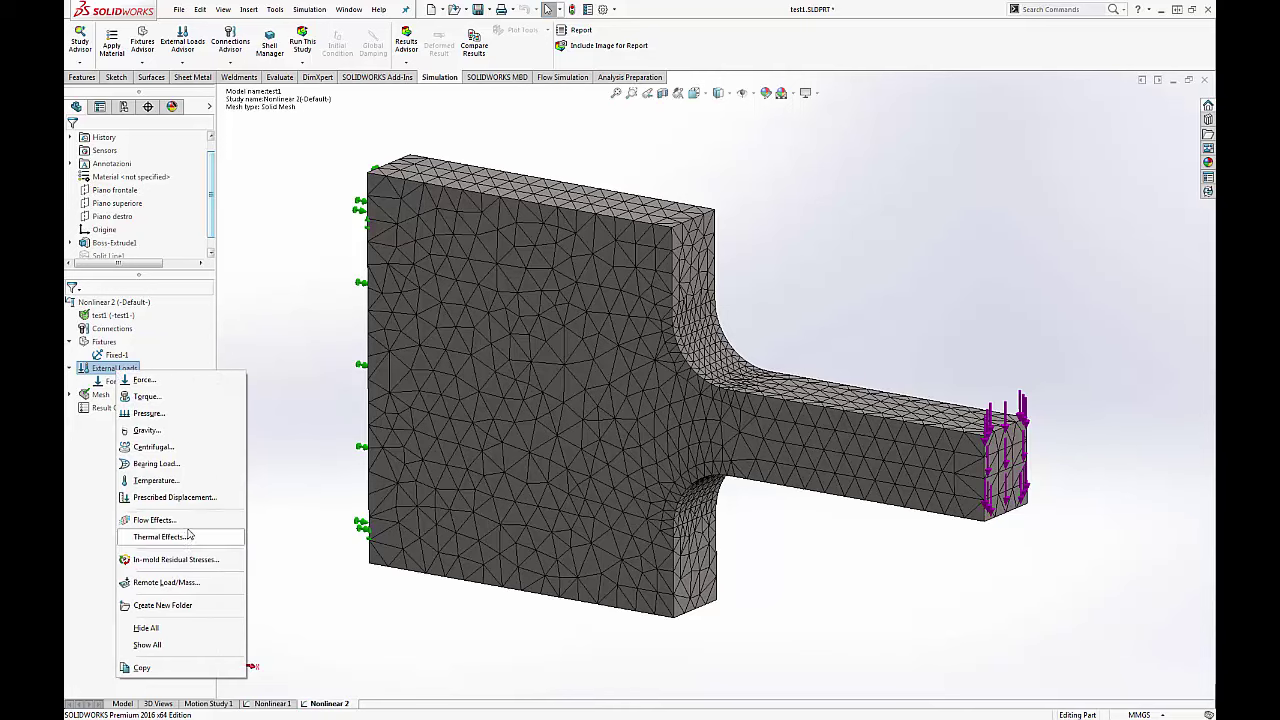
left_click(146, 627)
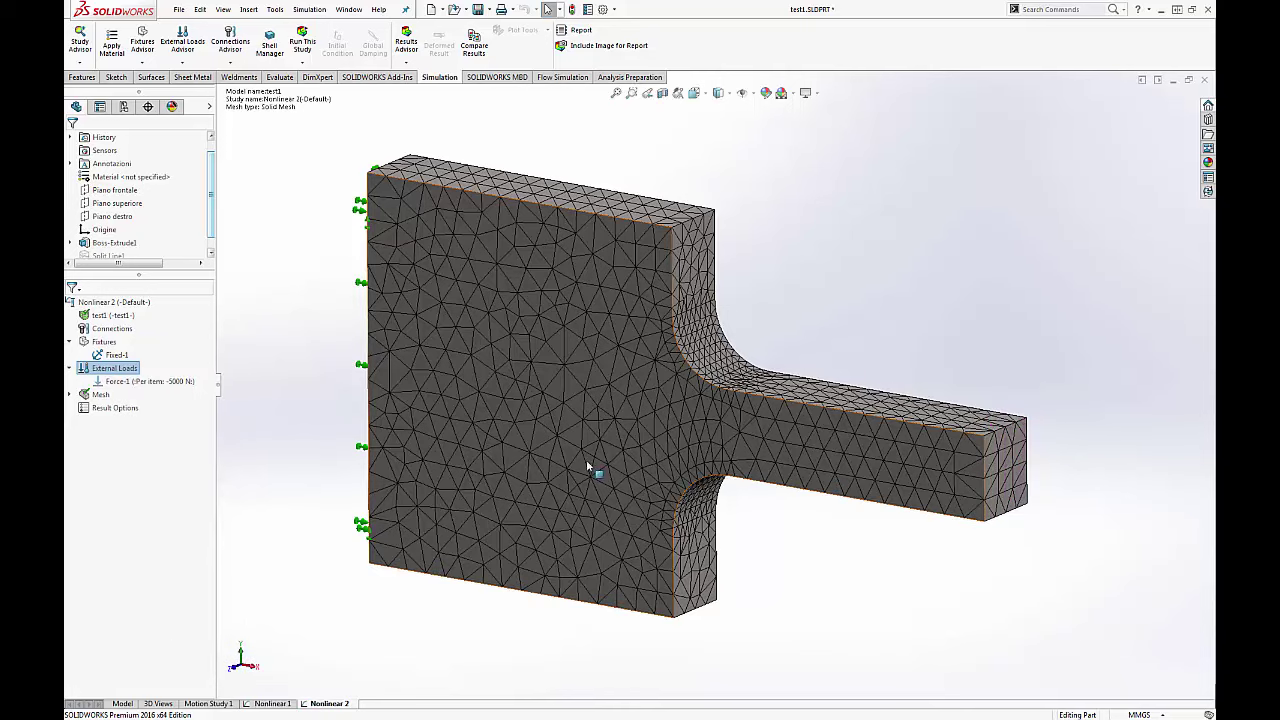
right_click(101, 341)
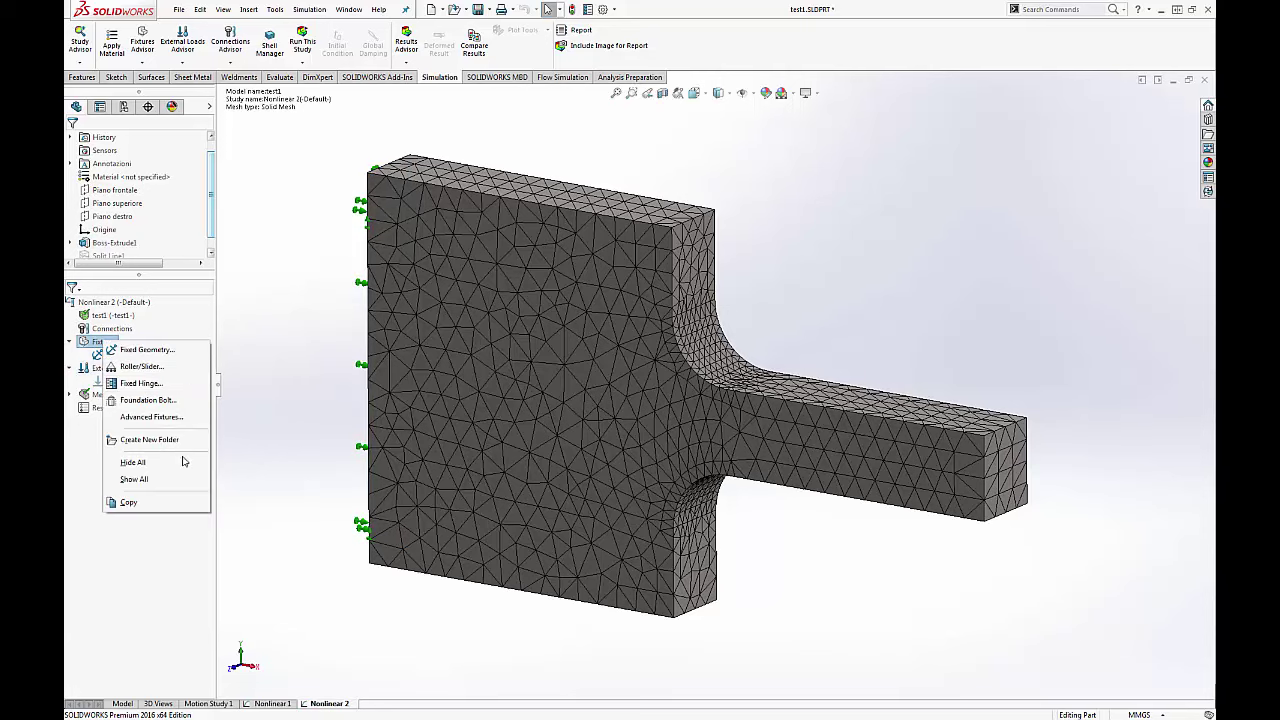
left_click(152, 462)
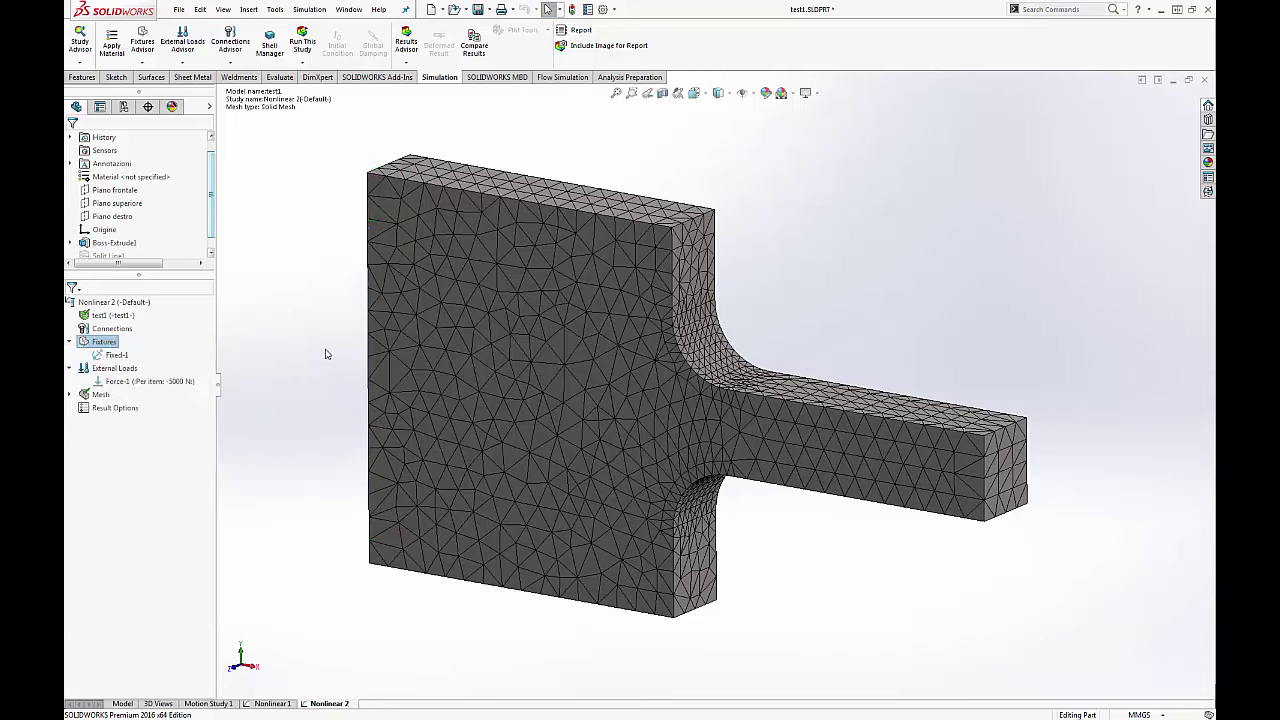
- Confirm the Nonlinear 2 static settings: end time 1, increments 0.01 initial and 0.1 max, 5 adjustments
right_click(107, 303)
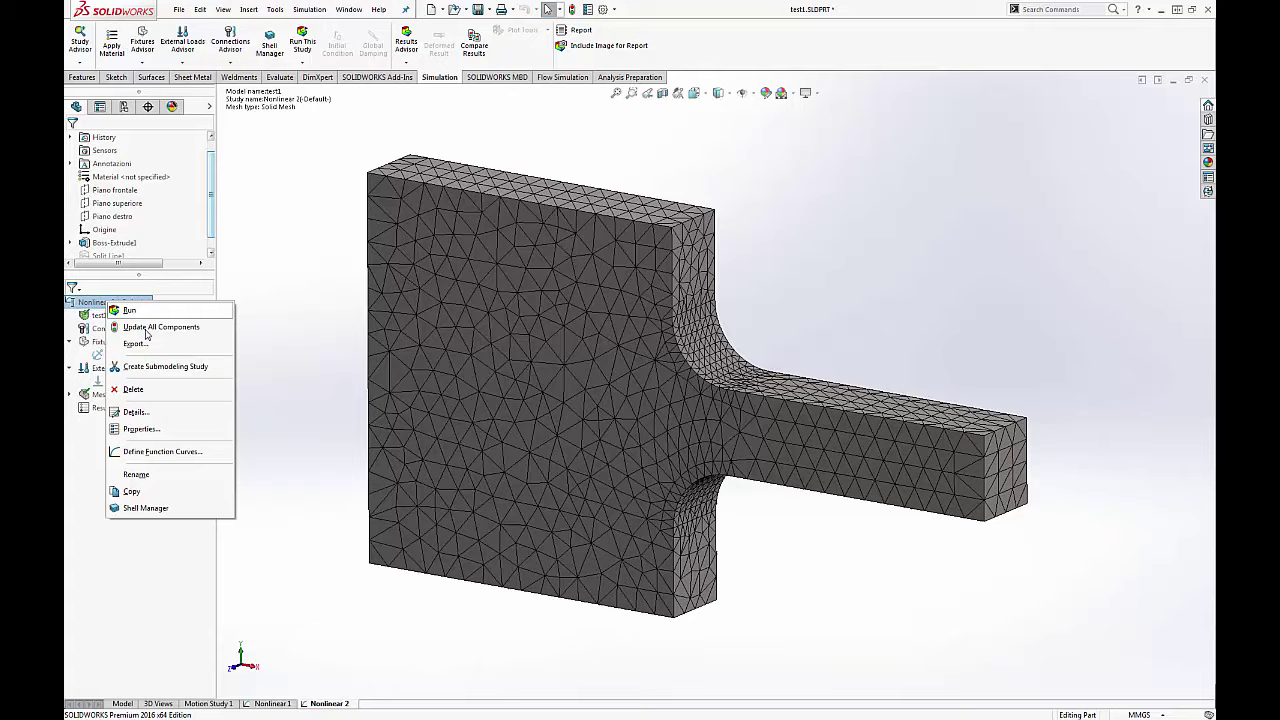
left_click(157, 430)
left_click_drag(656, 141, 886, 167)
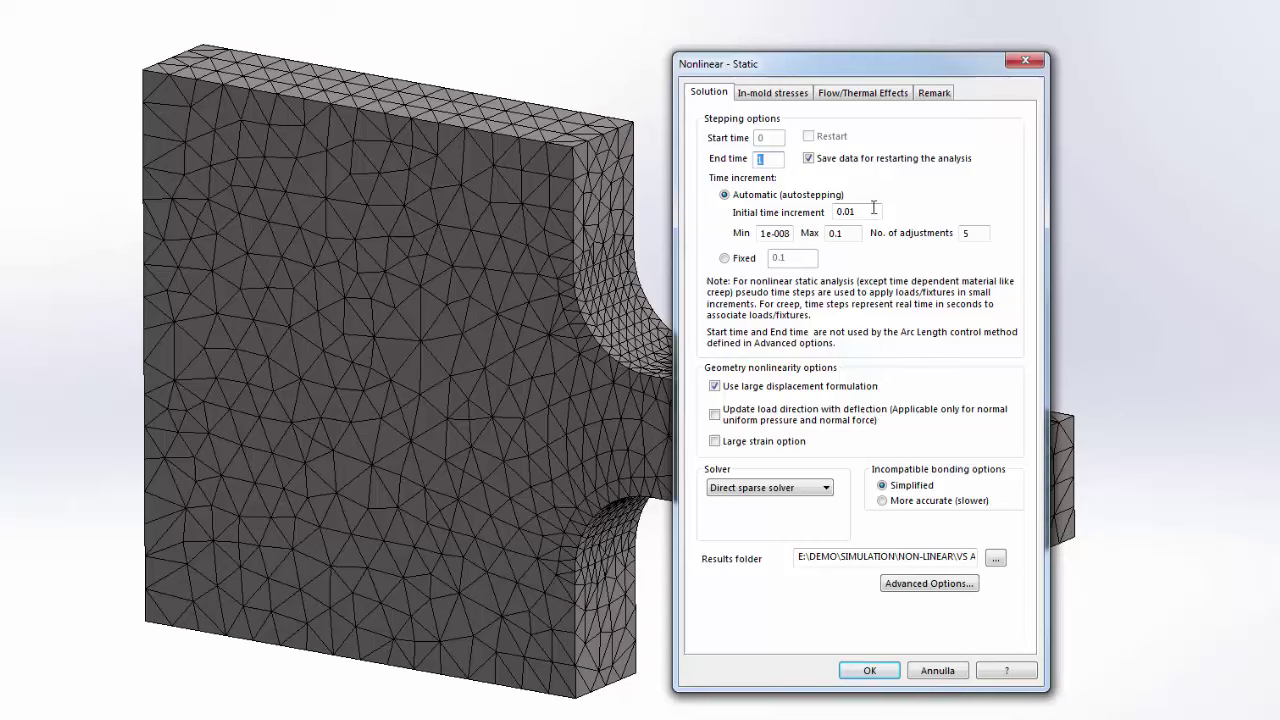
left_click(866, 210)
left_click(849, 233)
left_click(984, 233)
left_click(869, 670)
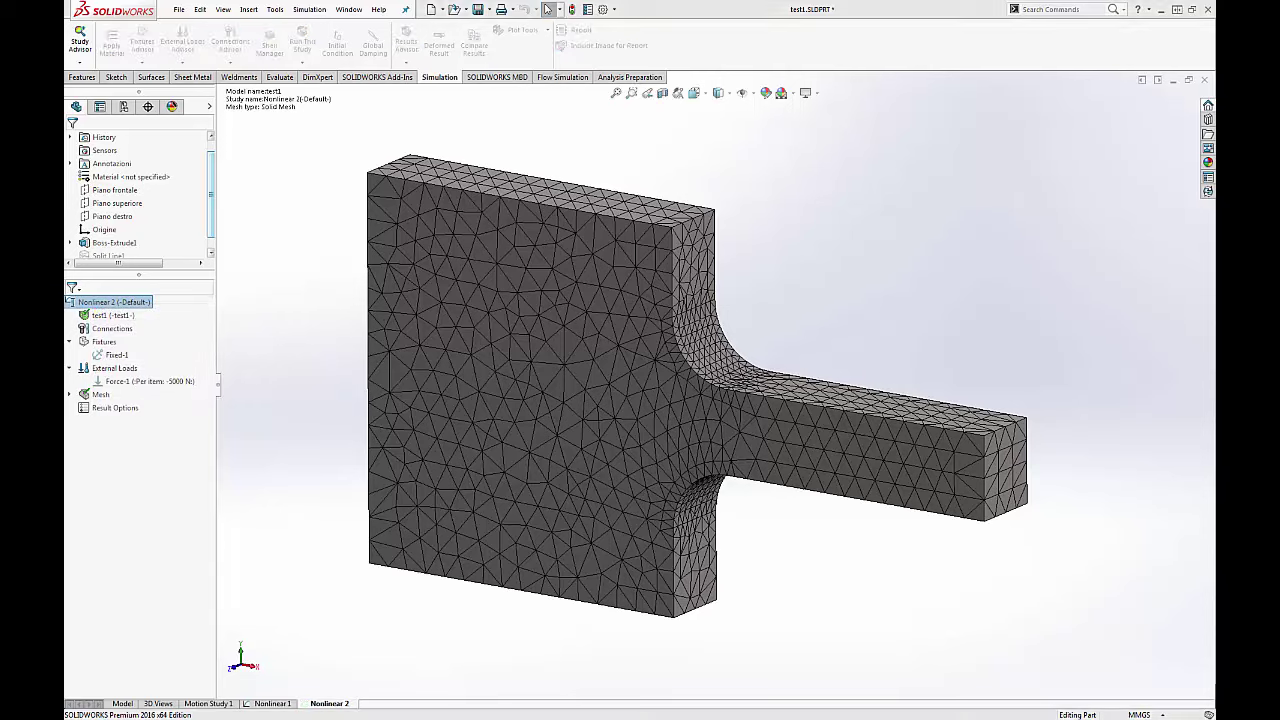
- Move the Nonlinear 2 solver status window off the model while the study solves
left_click_drag(1195, 371, 1015, 323)
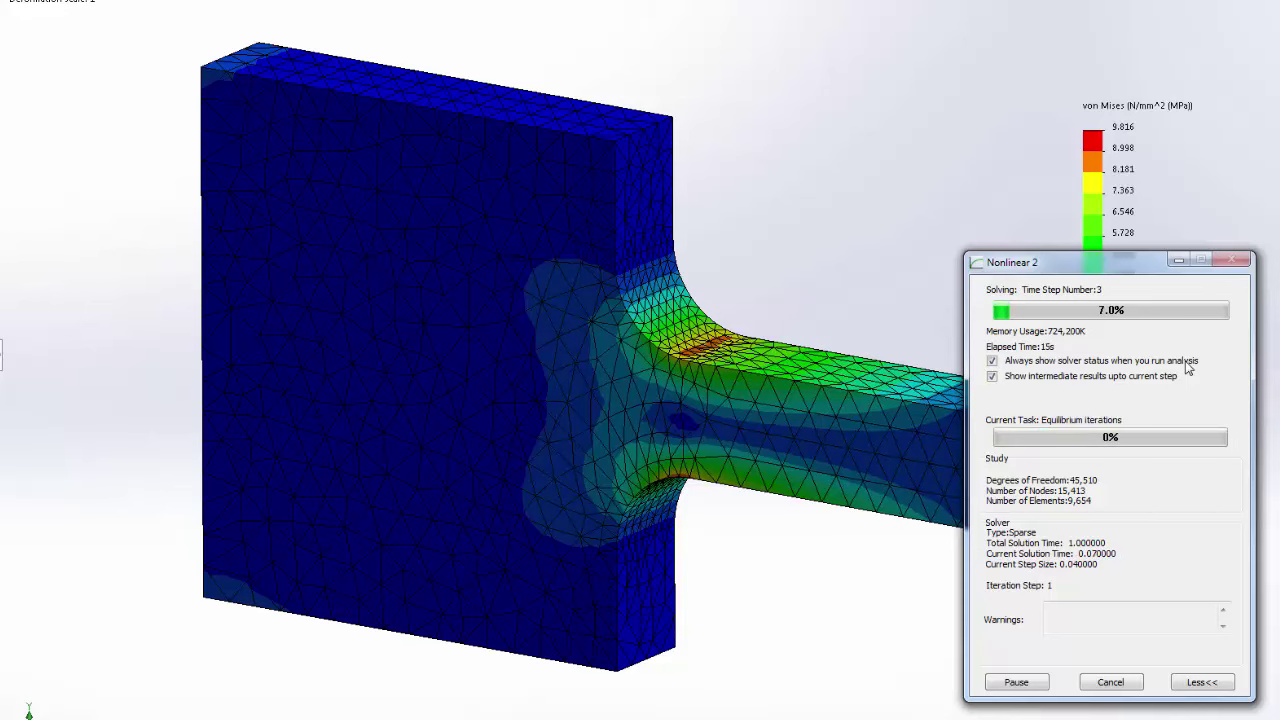
mouse_move(1127, 264)
left_mouse_down()
mouse_move(285, 262)
mouse_move(275, 249)
left_mouse_up()
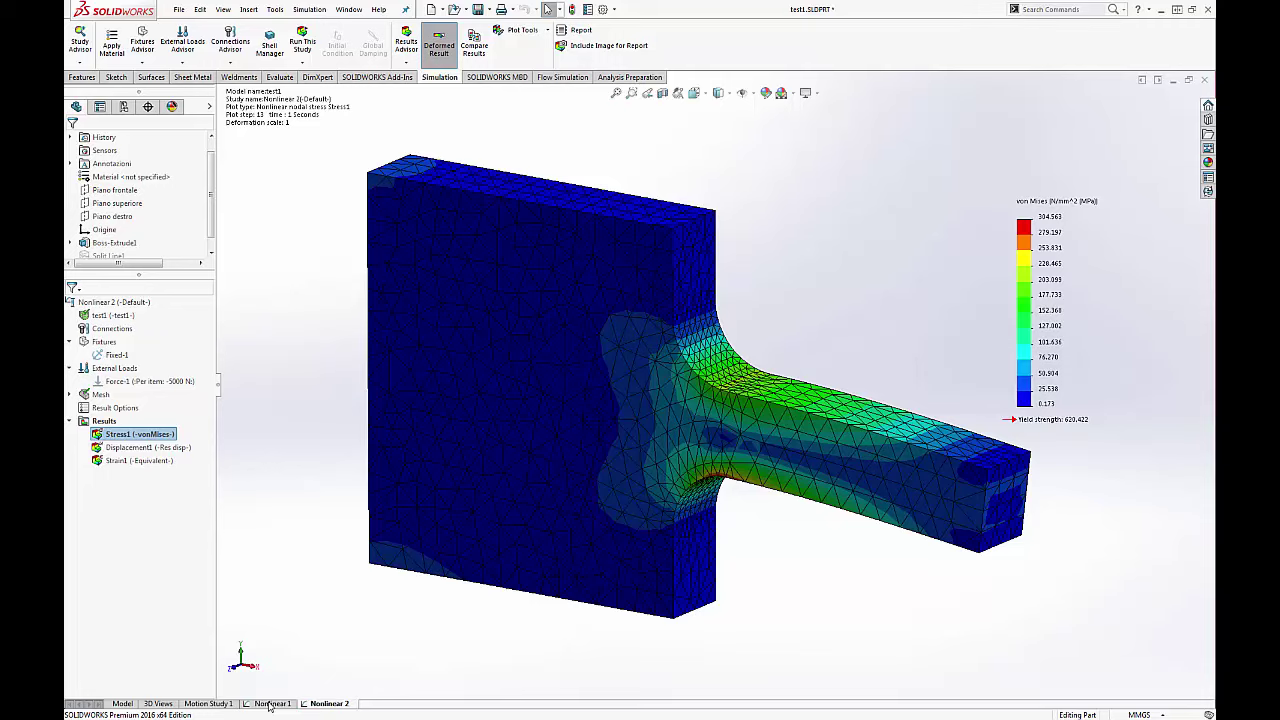
- Show the Nonlinear 1 P1 plot, move its 173.608 MPa max label, and open its definition
scroll(733, 517, "down", 2)
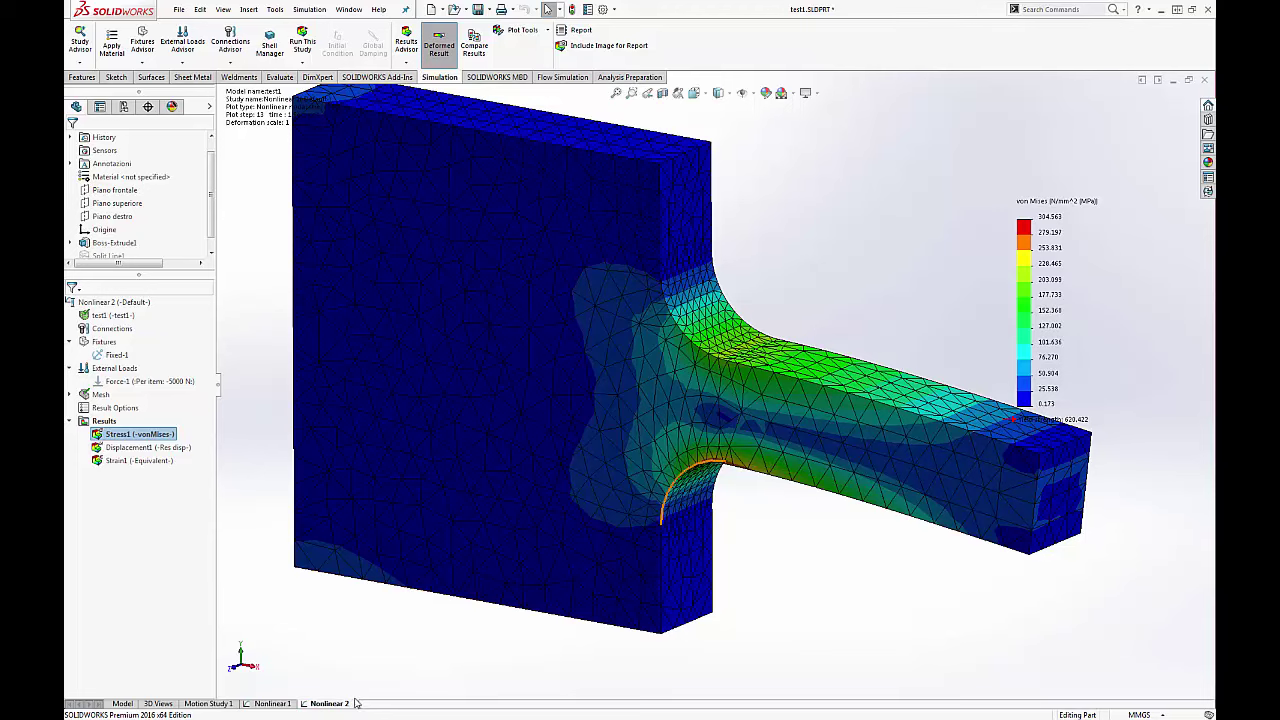
left_click(271, 703)
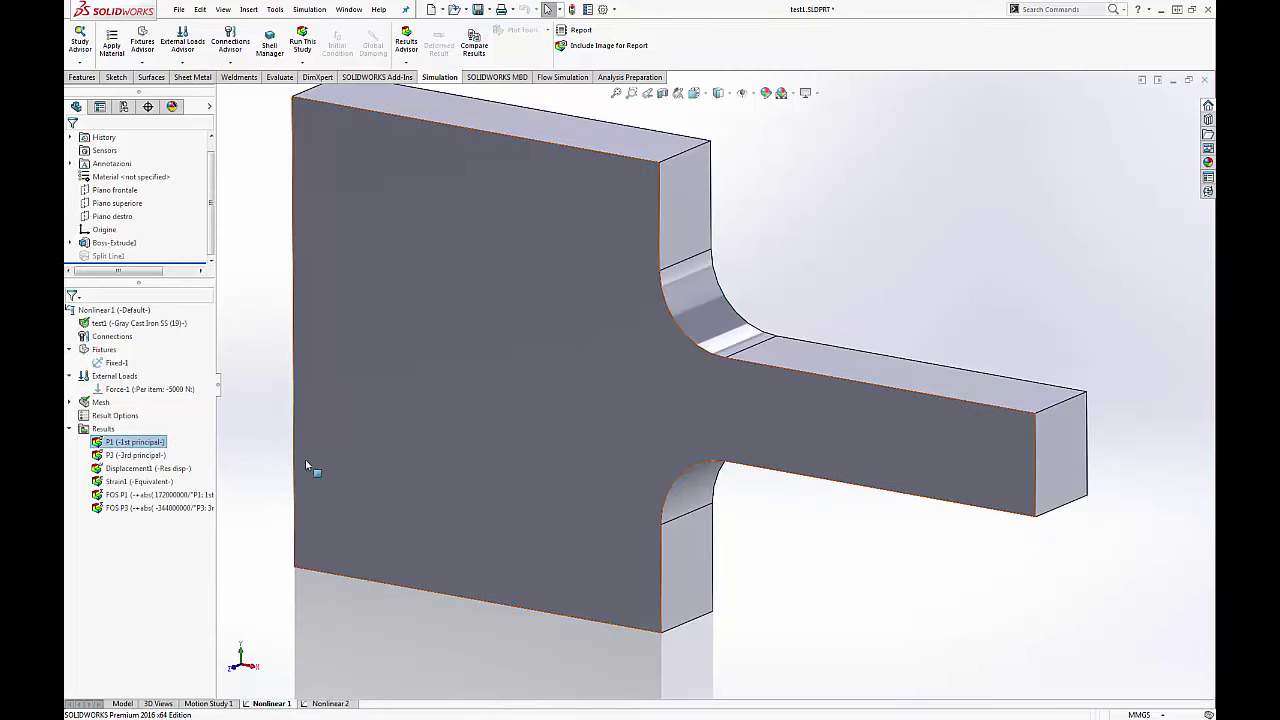
double_click(135, 446)
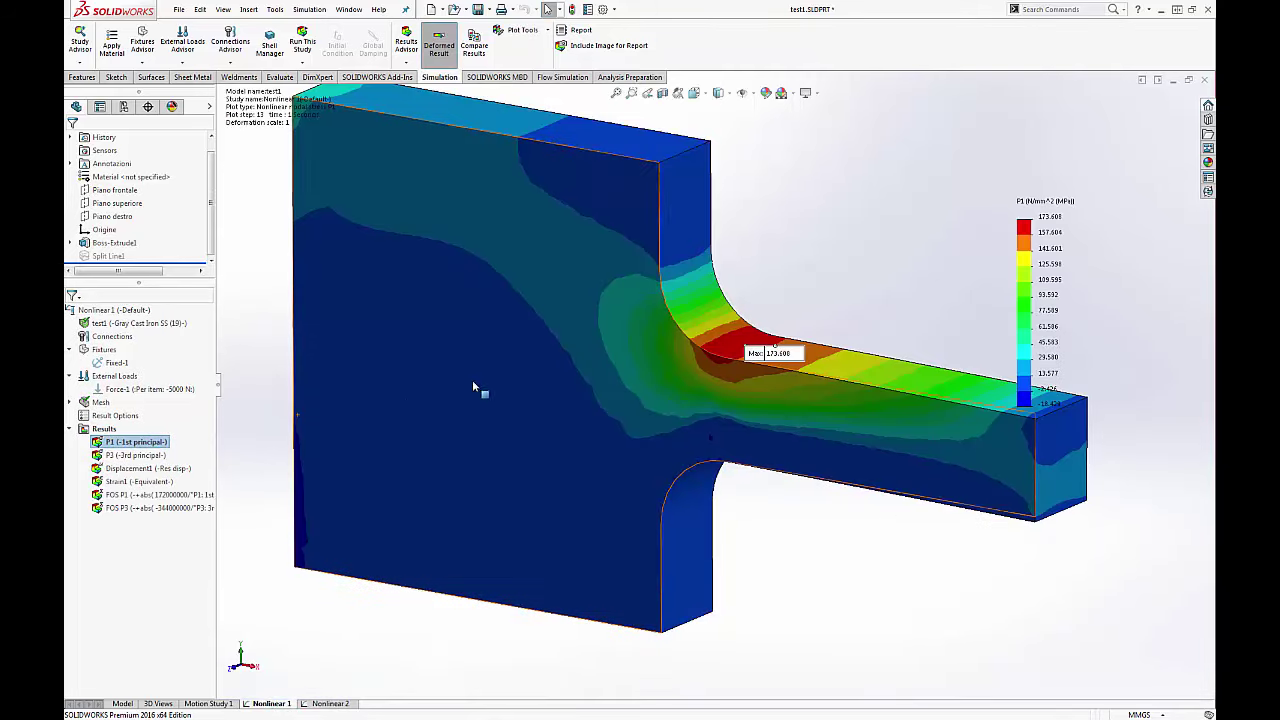
left_click_drag(775, 353, 811, 269)
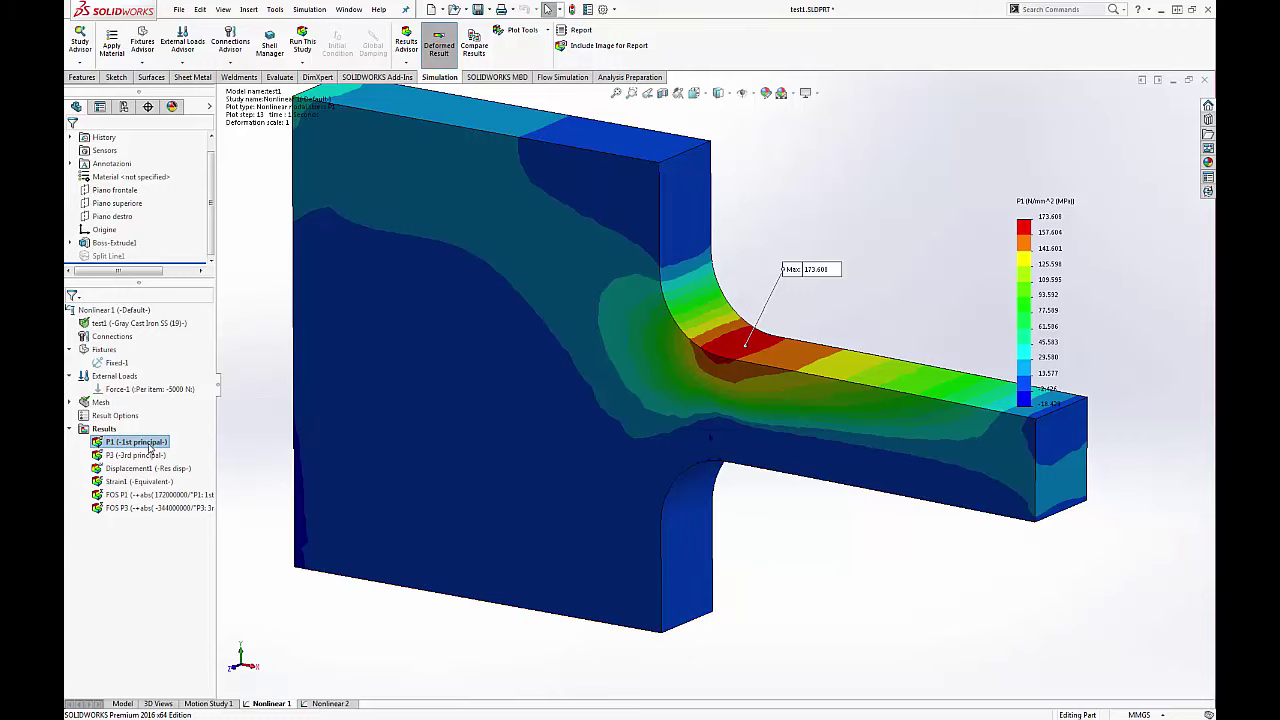
right_click(150, 444)
left_click(190, 170)
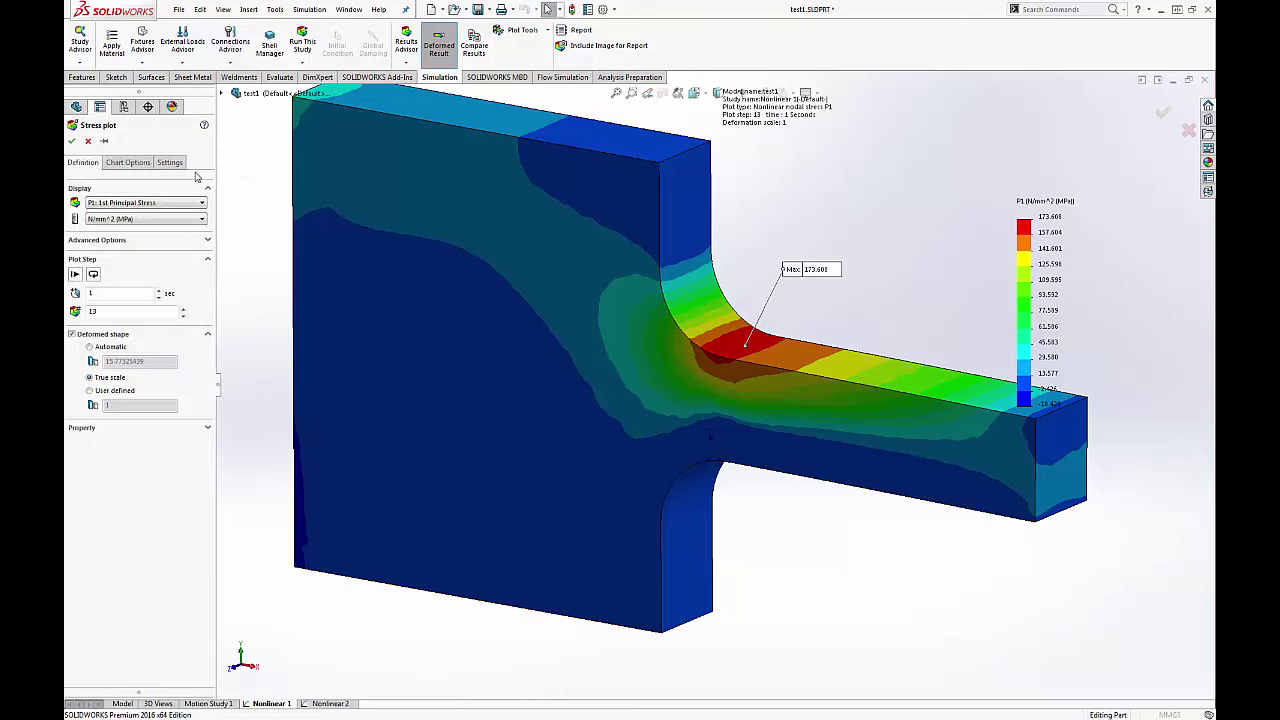
- Check the P1 stress components, cancel the definition unchanged, and shift the max label up-right
left_click(201, 203)
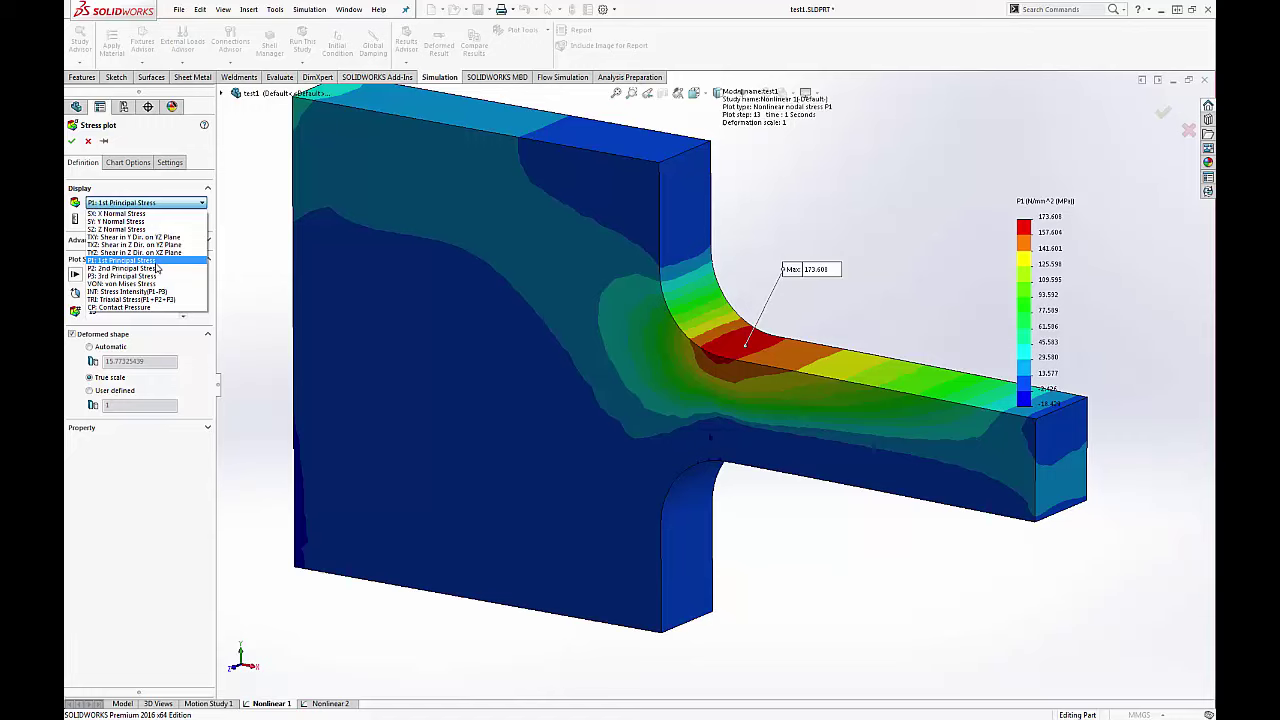
left_click(89, 146)
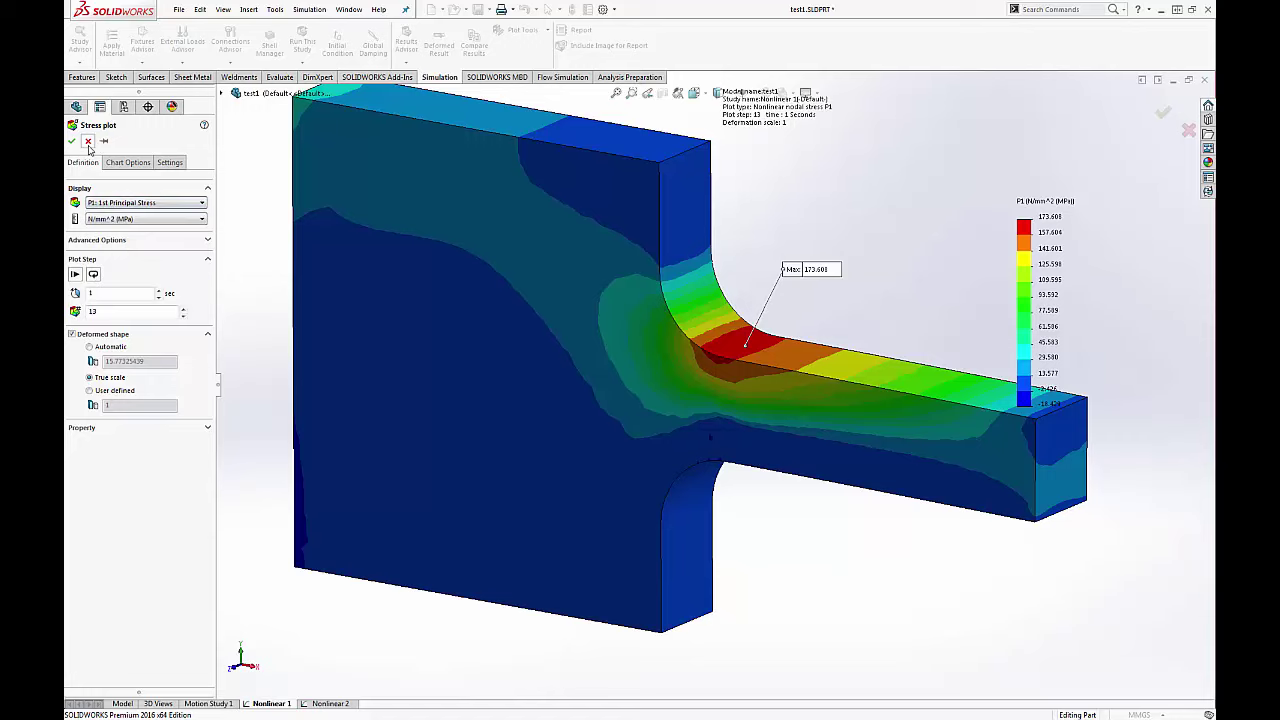
left_click(88, 142)
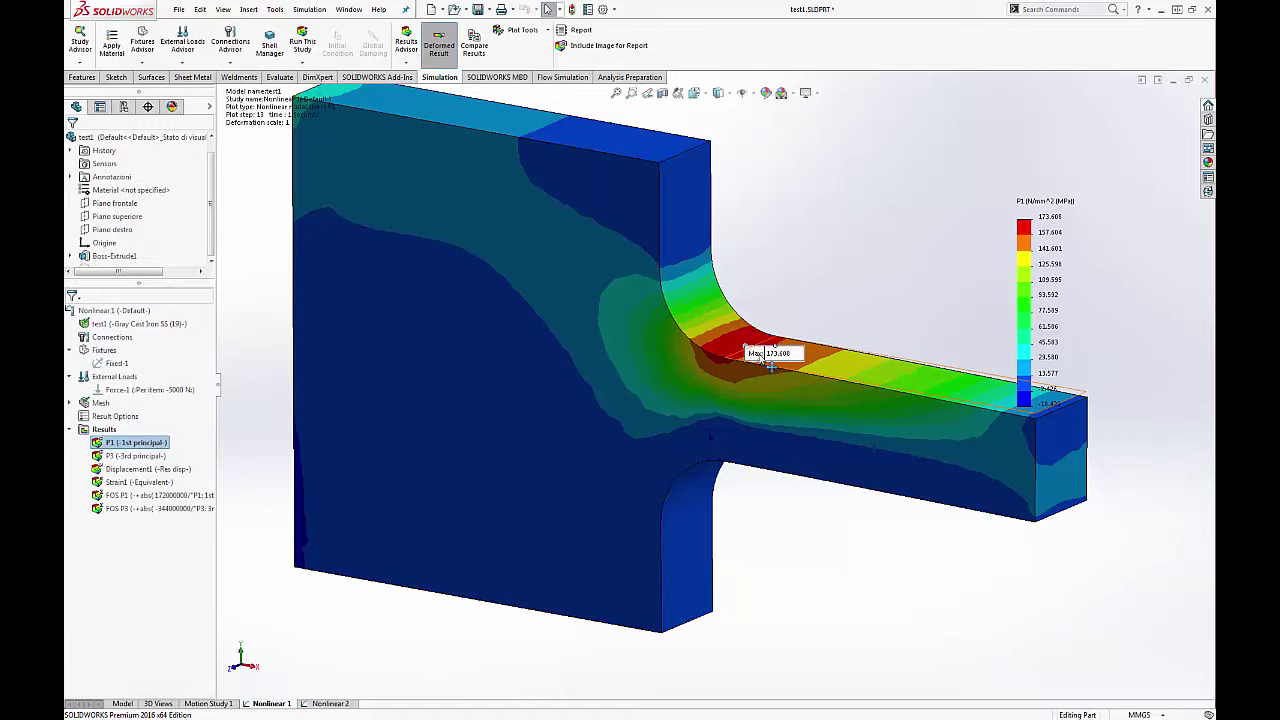
left_click_drag(776, 353, 819, 266)
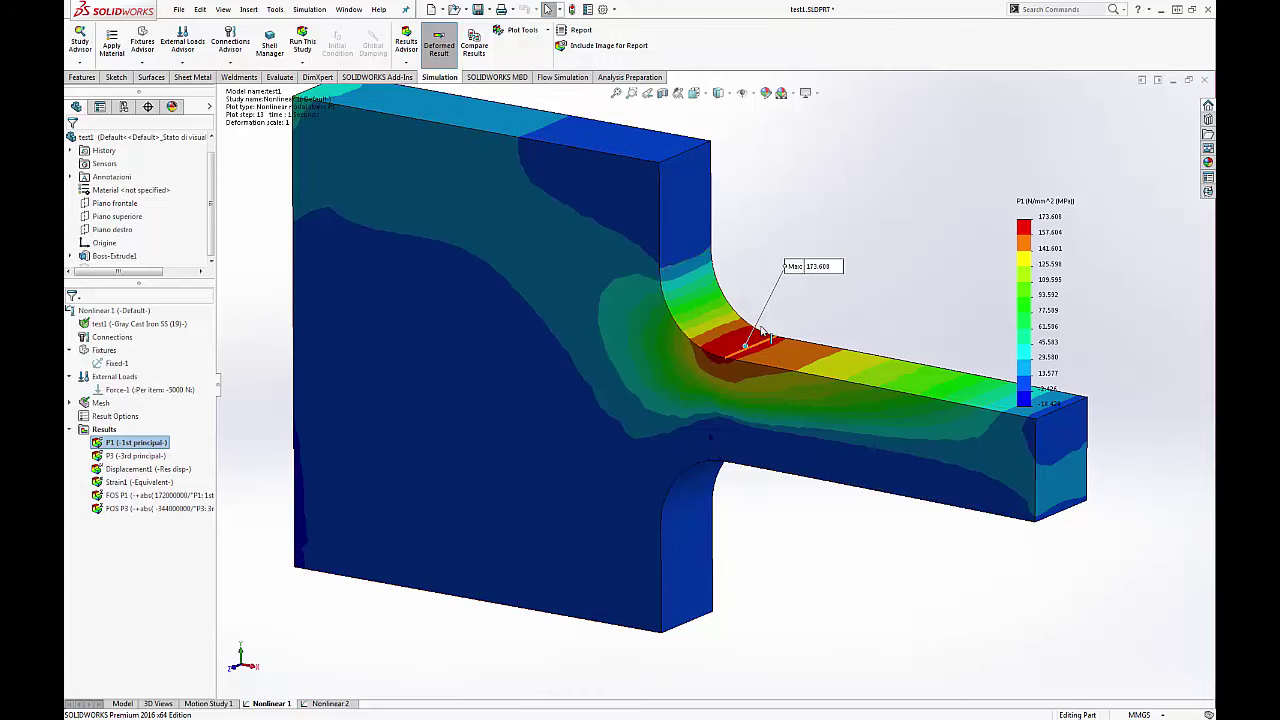
- Toggle the Show max annotation chart option and place the 173.608 MPa label above the fillet
double_click(1037, 257)
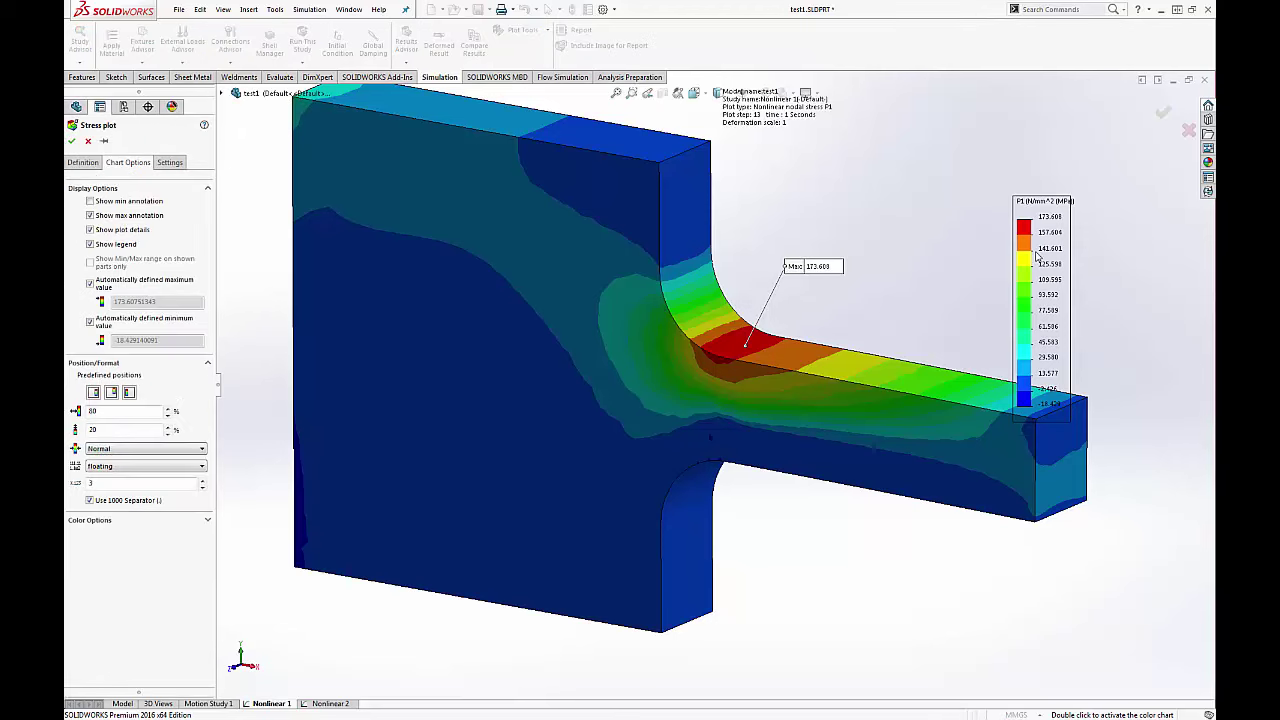
left_click(120, 218)
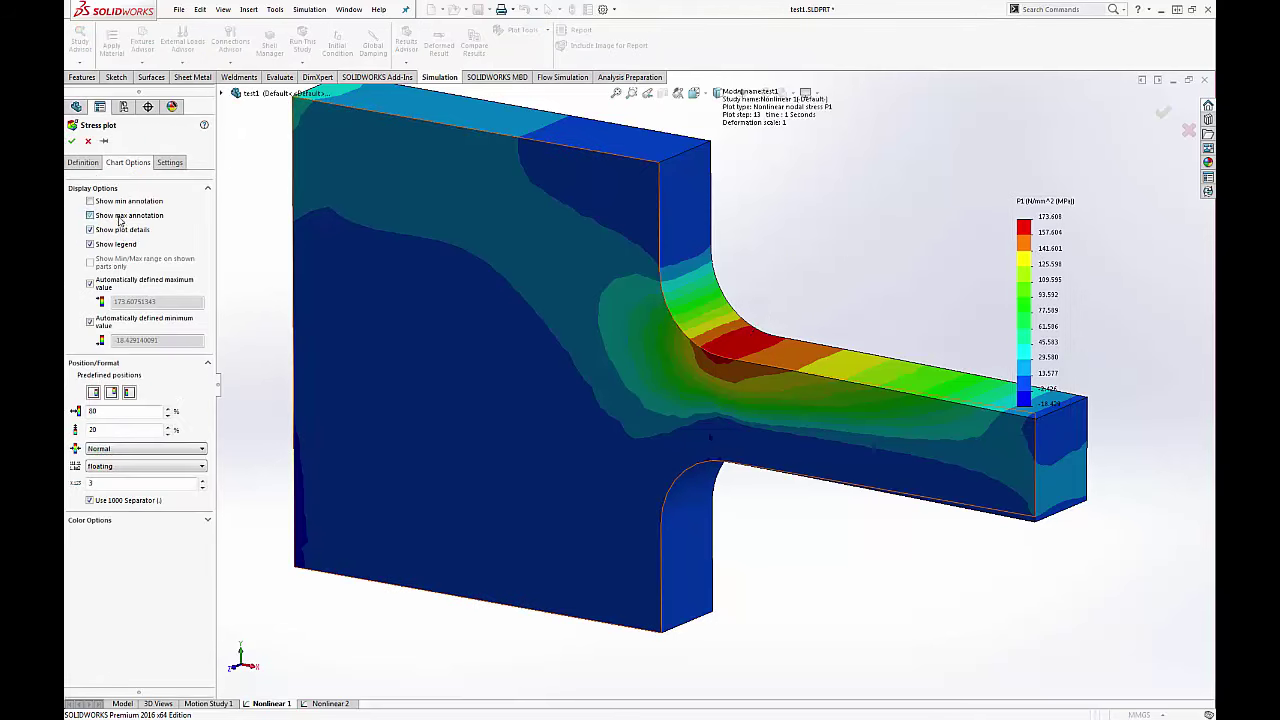
left_click(120, 218)
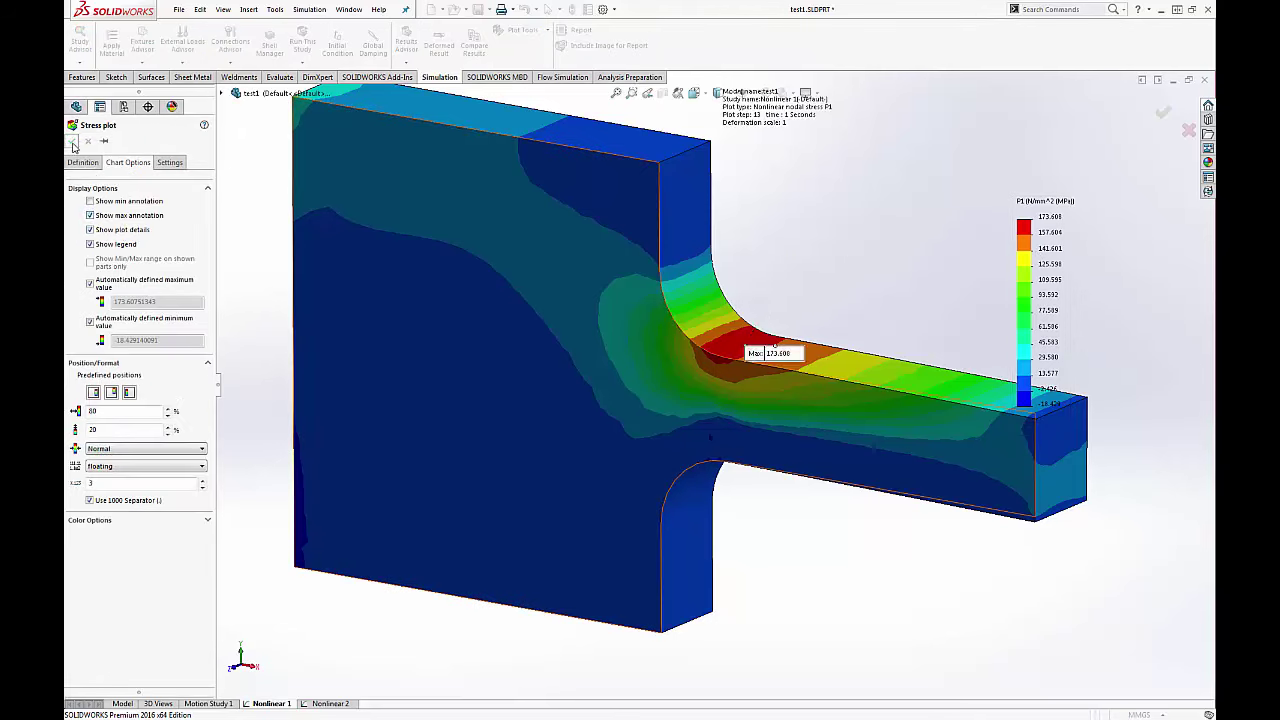
left_click_drag(760, 353, 845, 235)
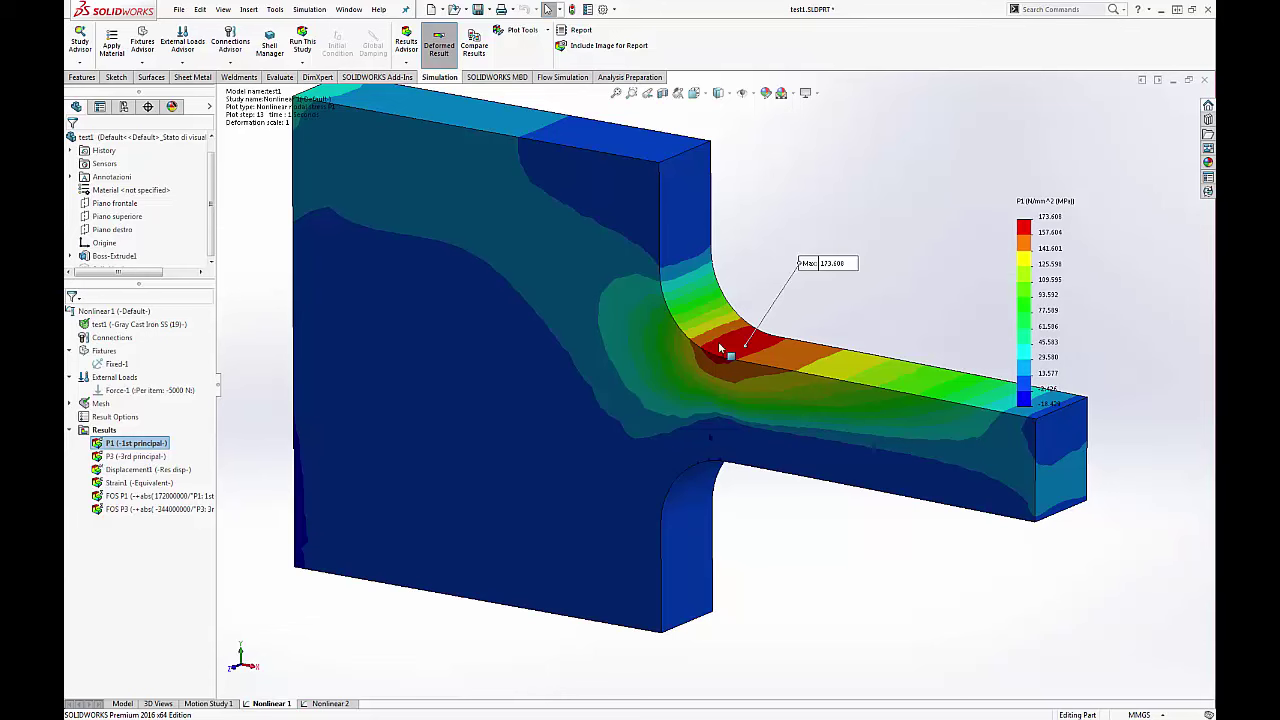
right_click(150, 325)
left_click(198, 332)
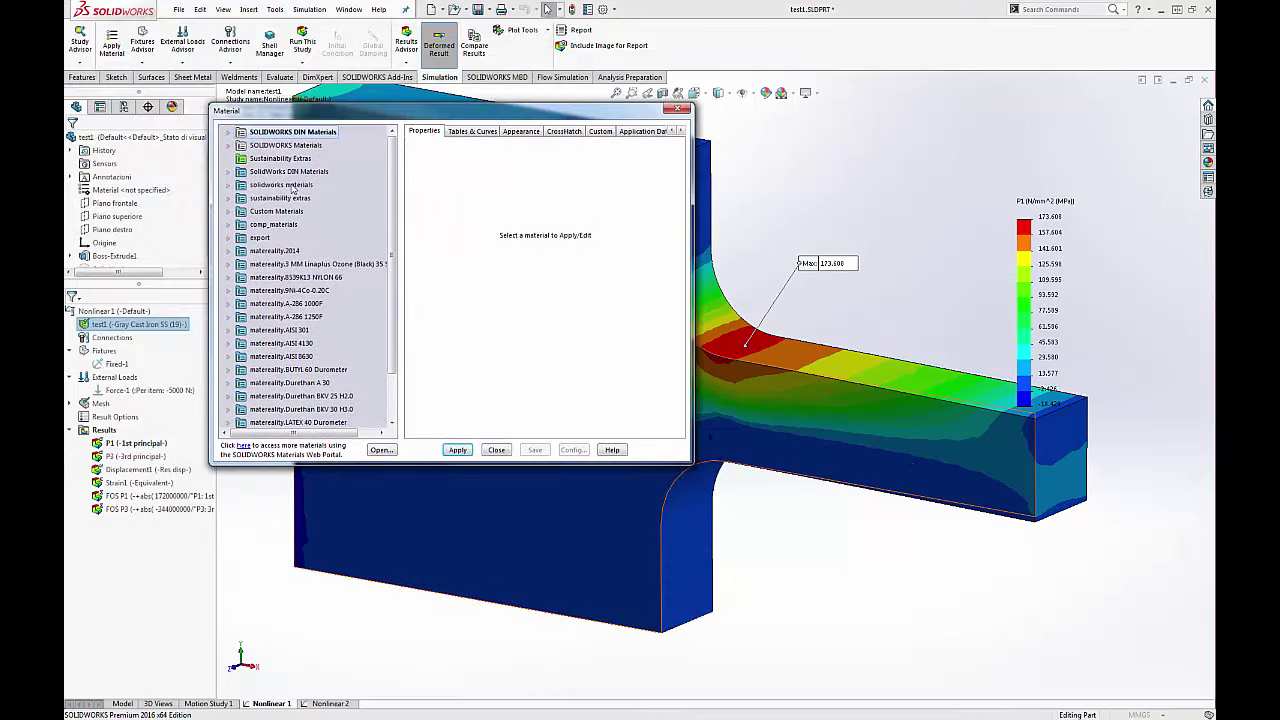
left_click(228, 212)
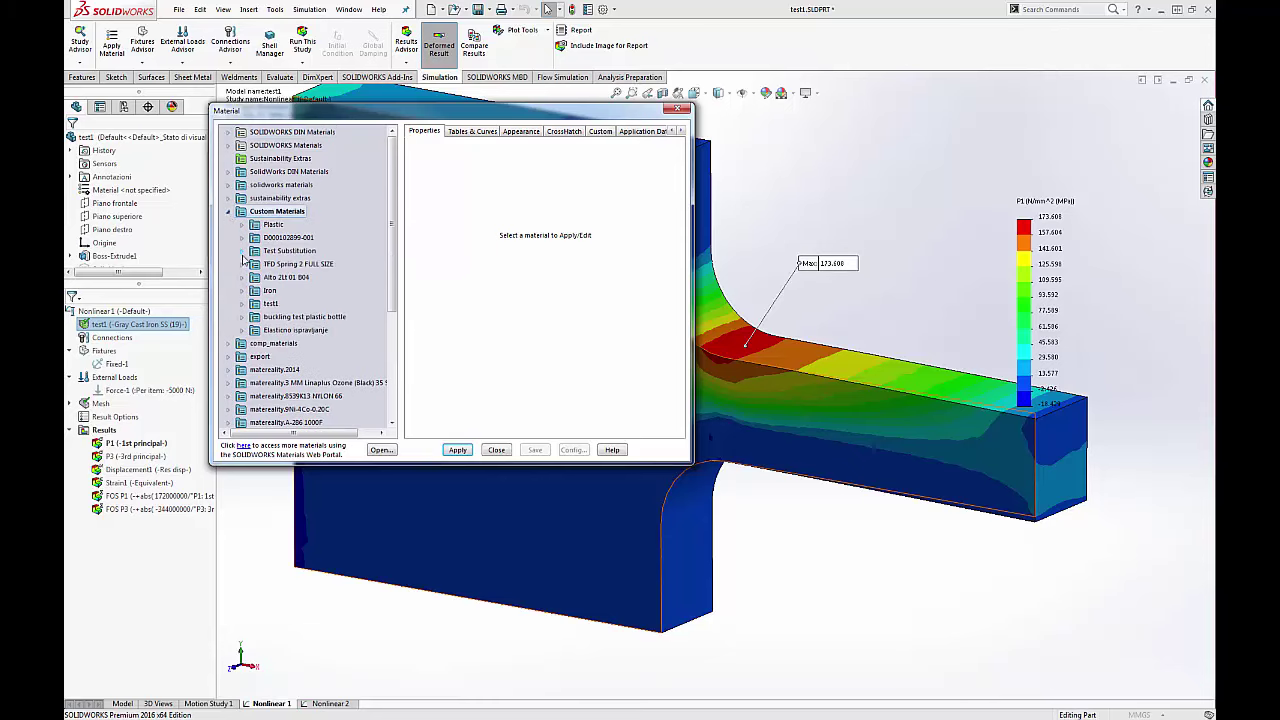
left_click(243, 303)
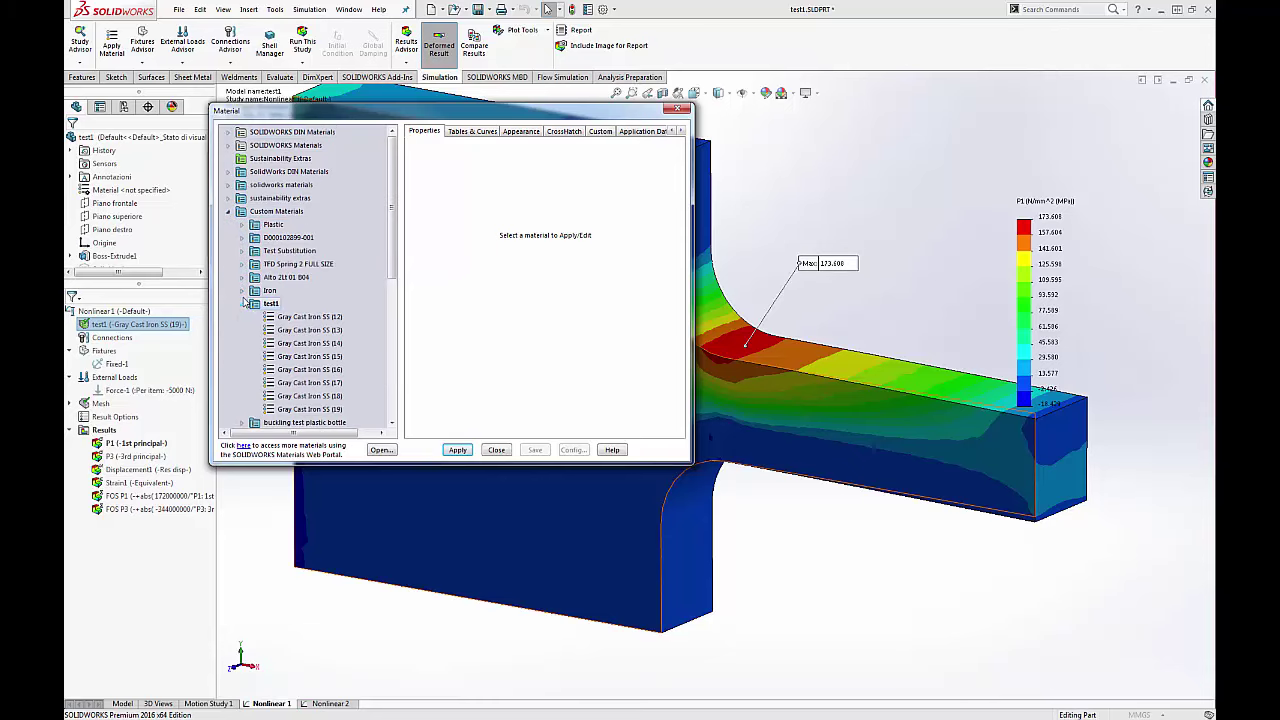
left_click(336, 410)
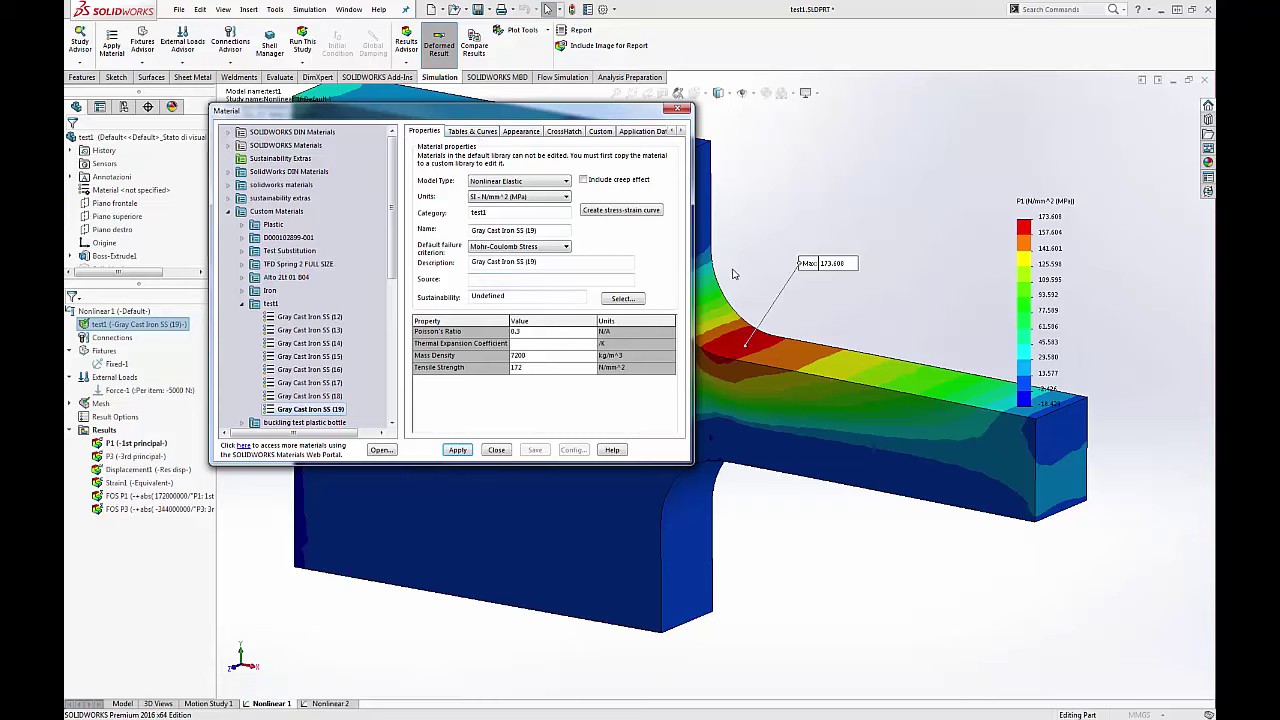
left_click(680, 110)
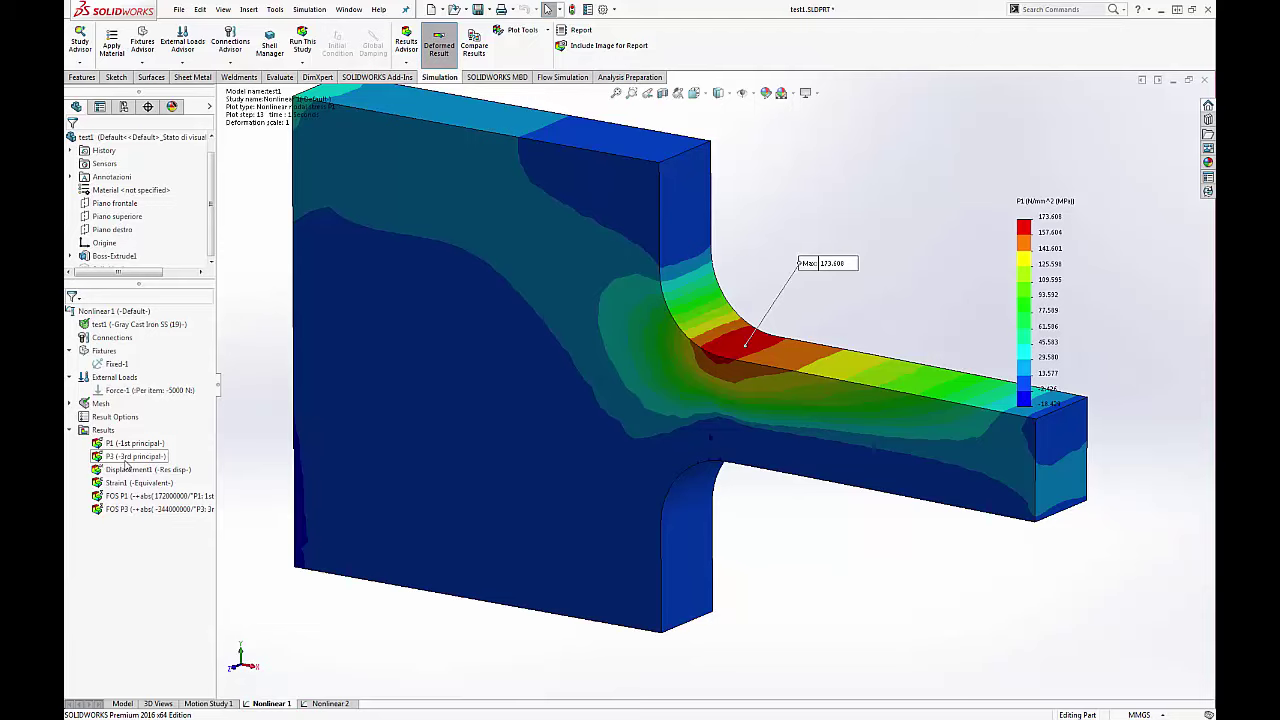
- Display the Nonlinear 1 P3 plot and place its -299.137 MPa minimum label below the fillet
right_click(124, 443)
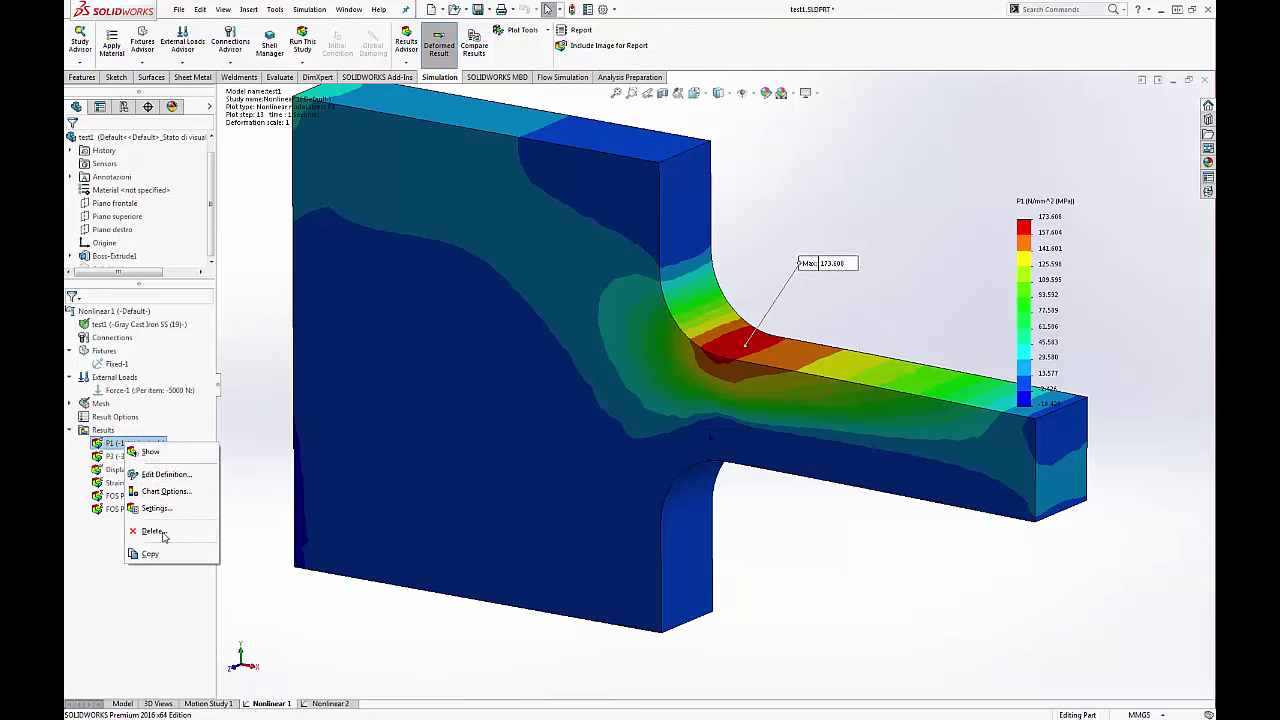
left_click(175, 572)
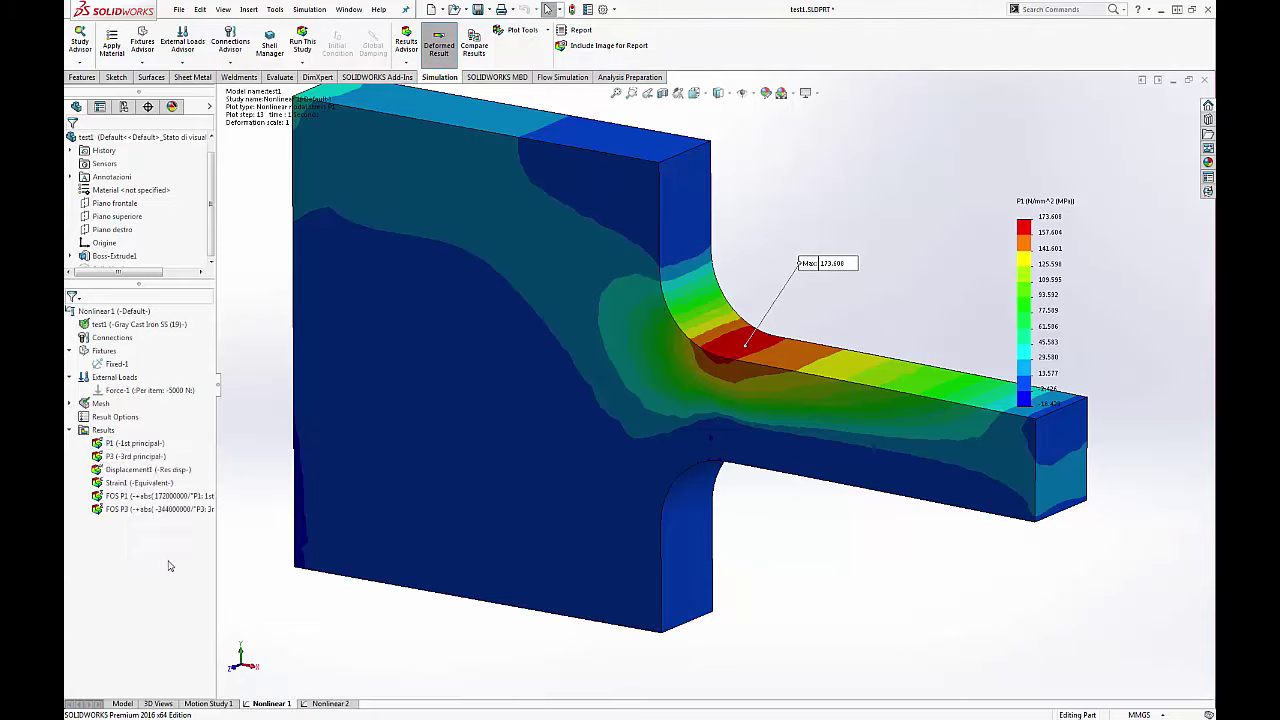
double_click(128, 456)
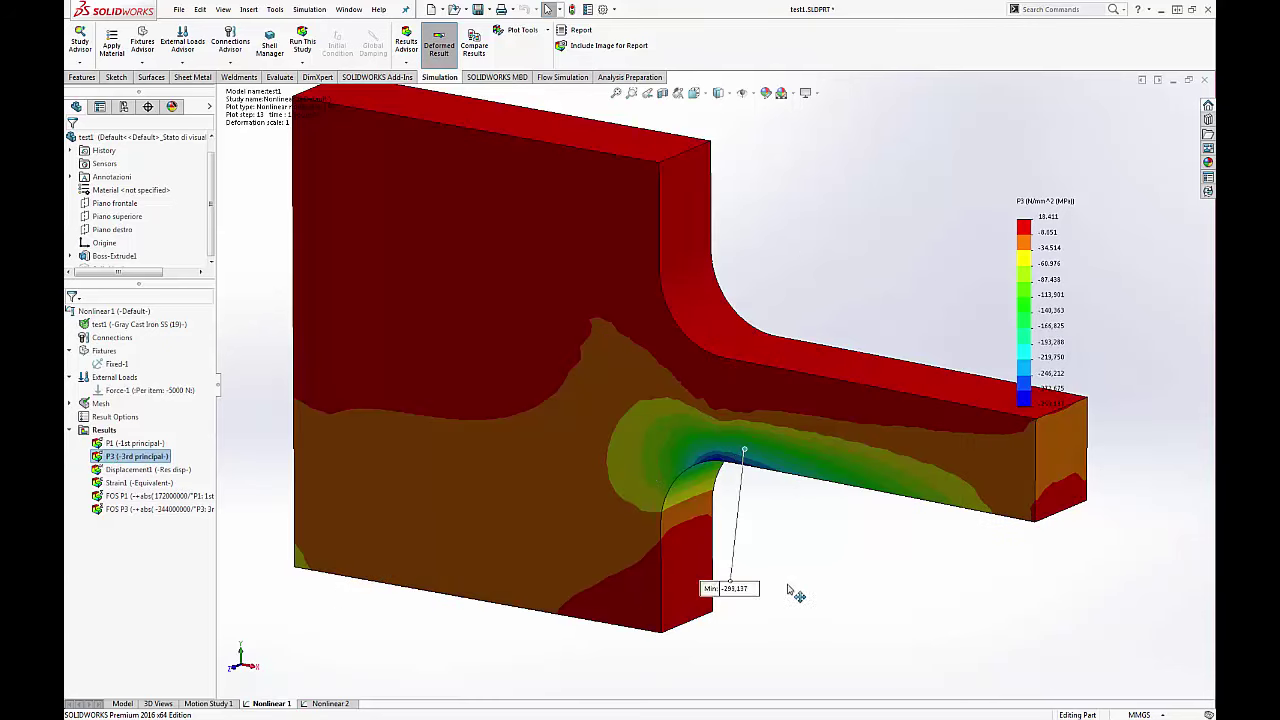
left_click_drag(276, 621, 888, 604)
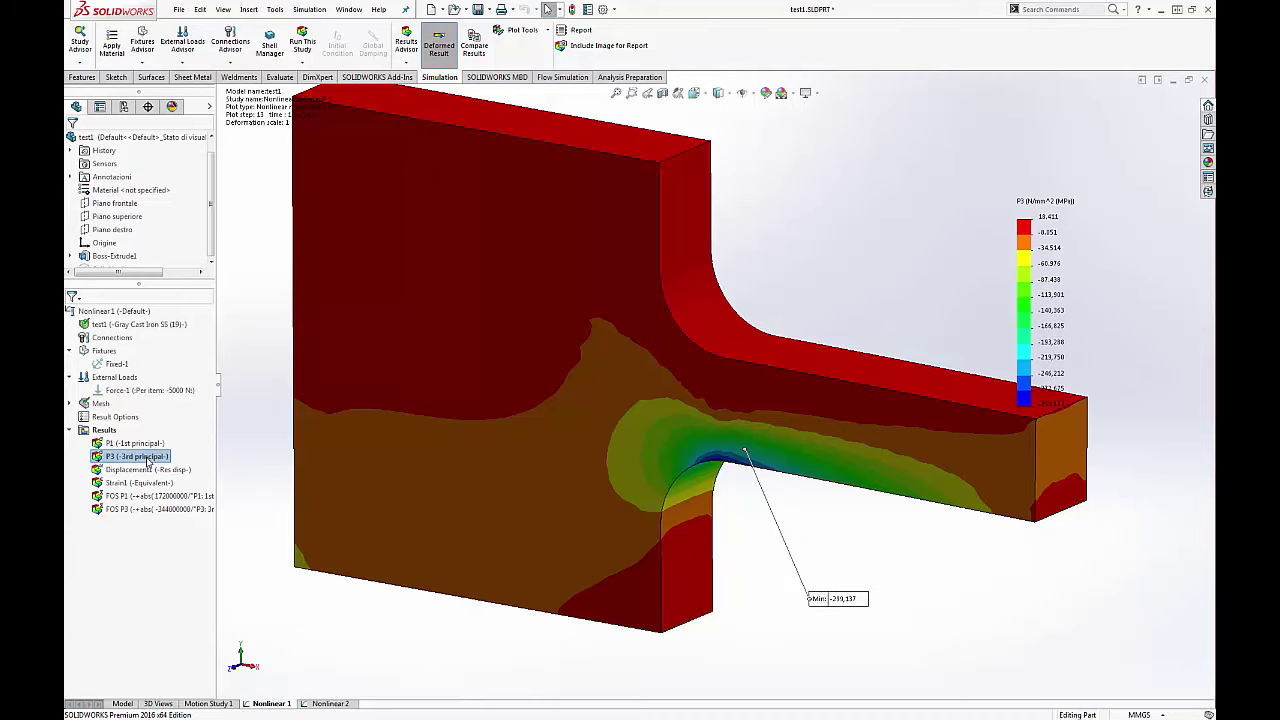
right_click(148, 458)
- Flip the P3 plot's colour scale, then reposition the -299.137 MPa min label near the fillet
double_click(1035, 285)
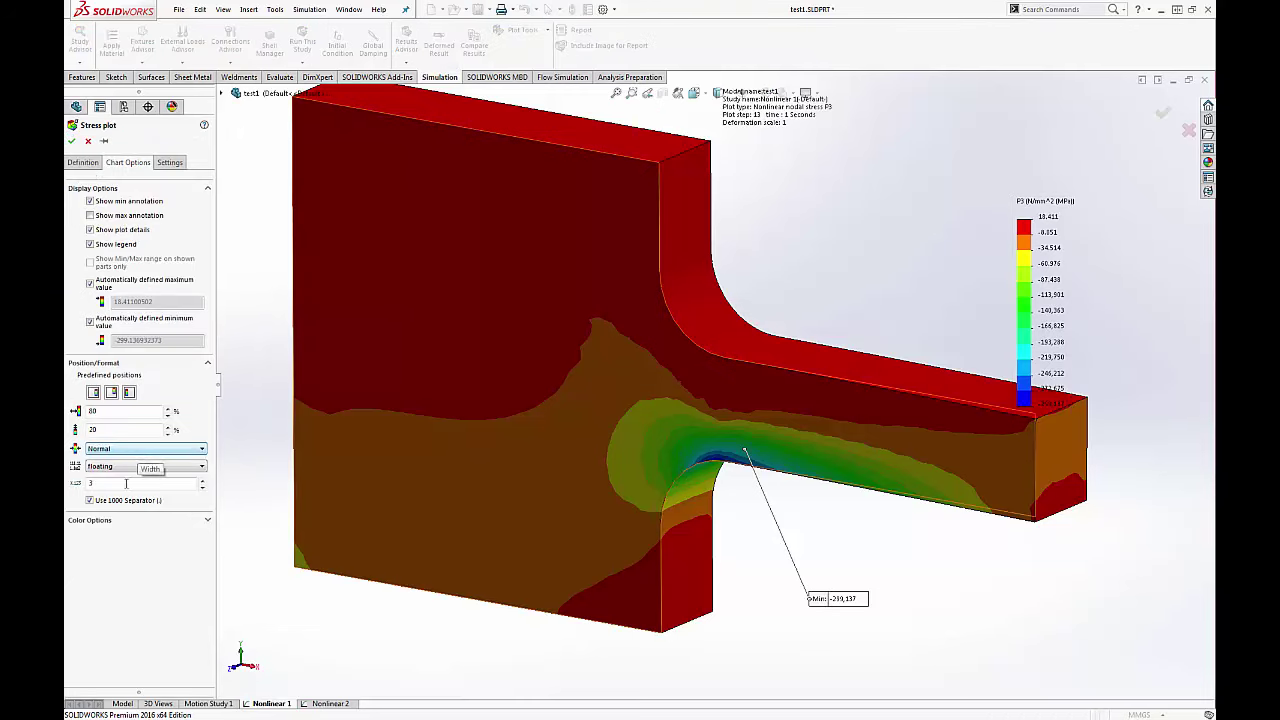
left_click(83, 522)
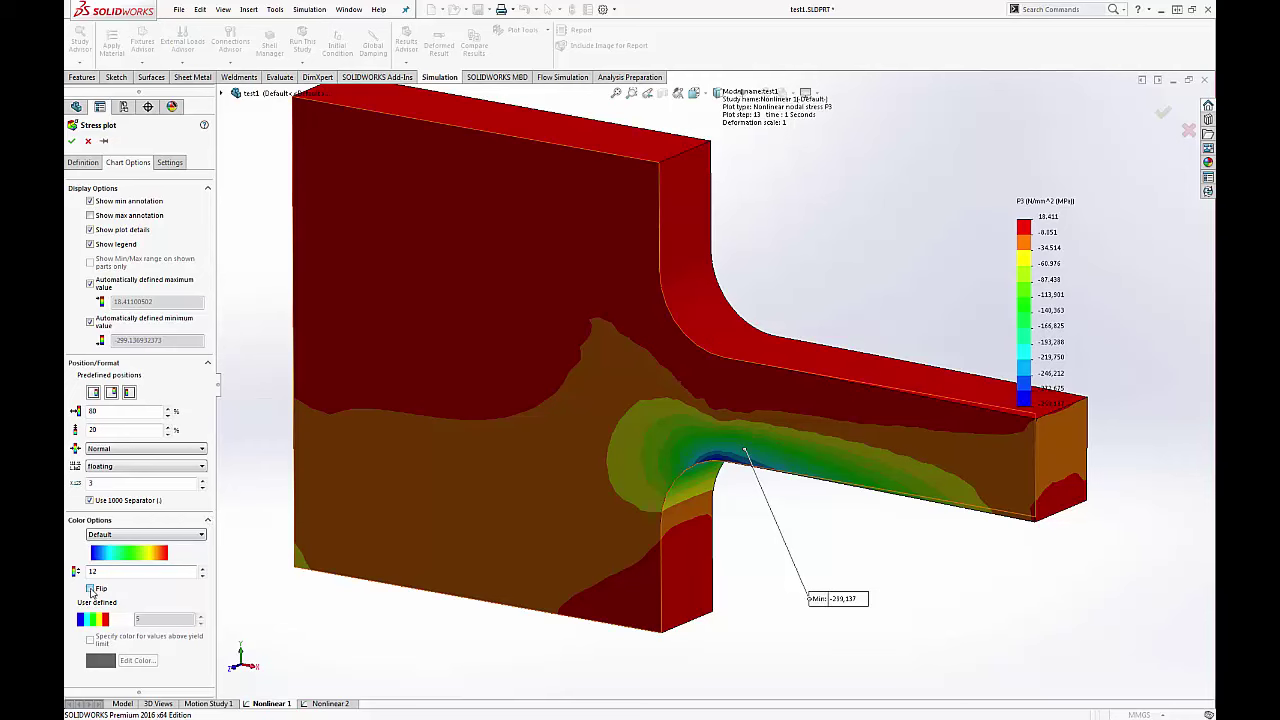
left_click(90, 589)
left_click(72, 141)
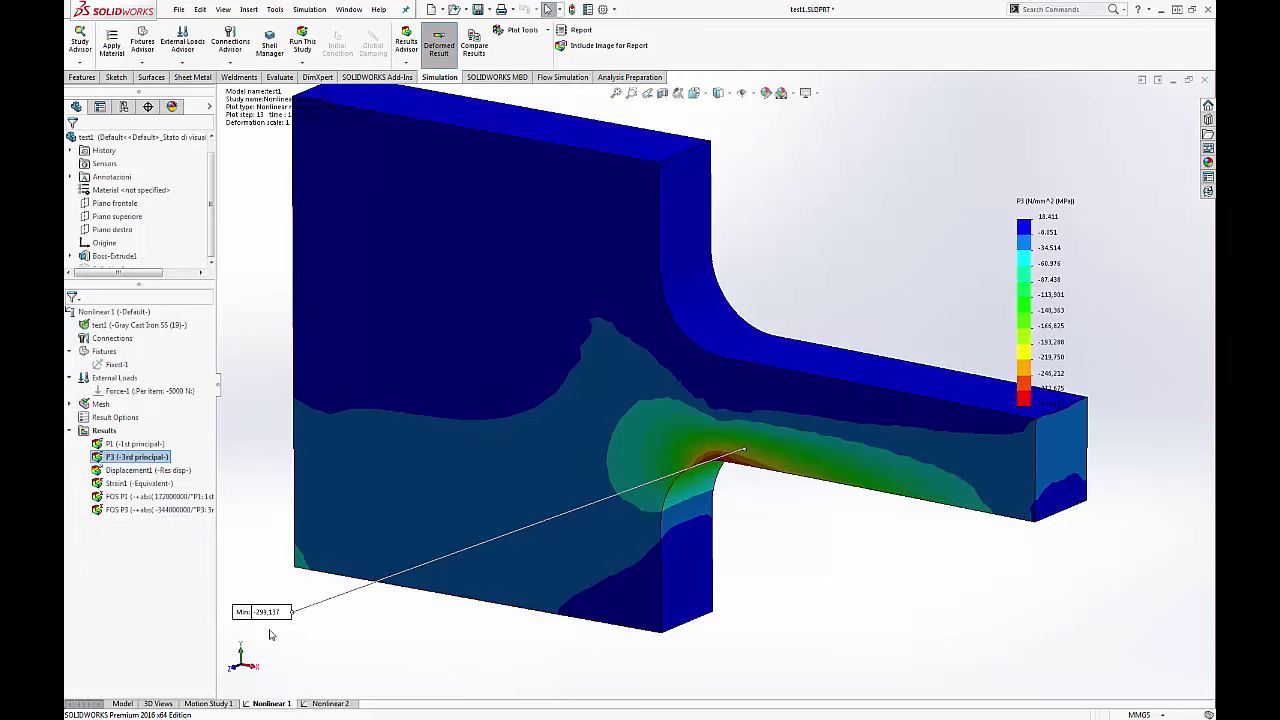
left_click_drag(265, 612, 757, 586)
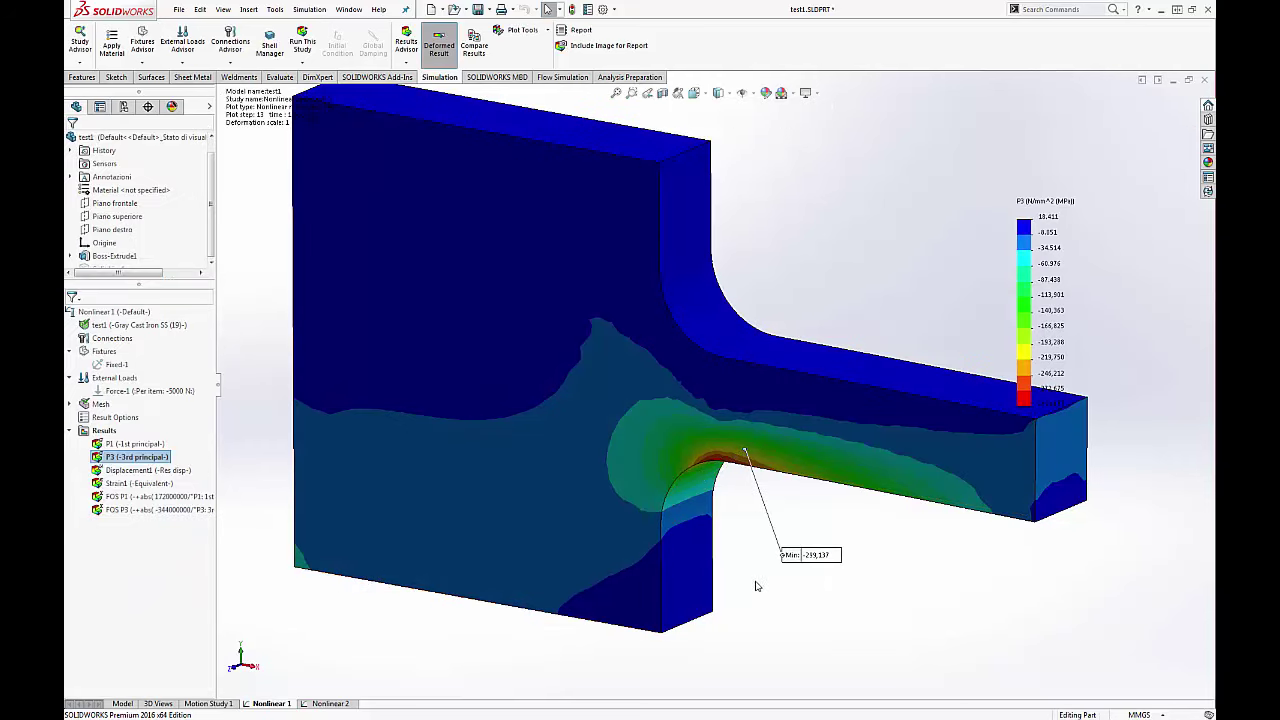
mouse_move(757, 586)
middle_mouse_down()
mouse_move(753, 246)
mouse_move(862, 270)
middle_mouse_up()
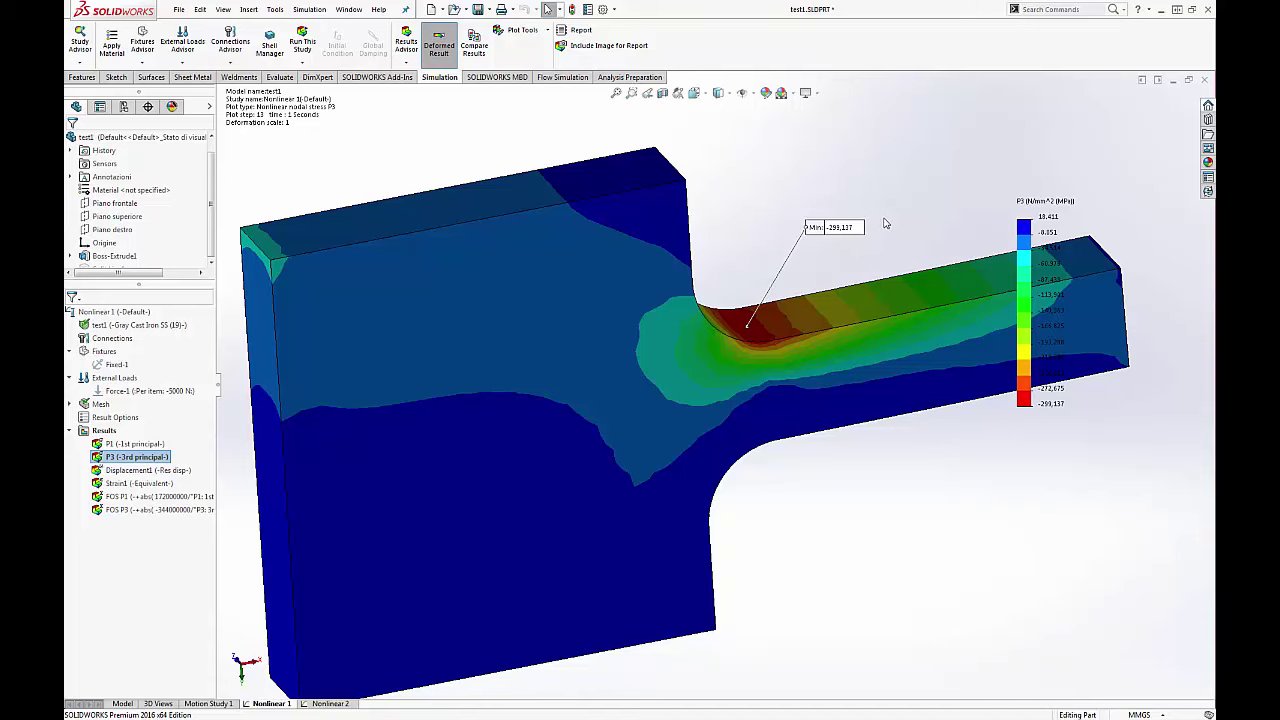
mouse_move(920, 168)
middle_mouse_down()
mouse_move(913, 415)
mouse_move(891, 208)
mouse_move(877, 304)
middle_mouse_up()
middle_click_drag(877, 446, 828, 521)
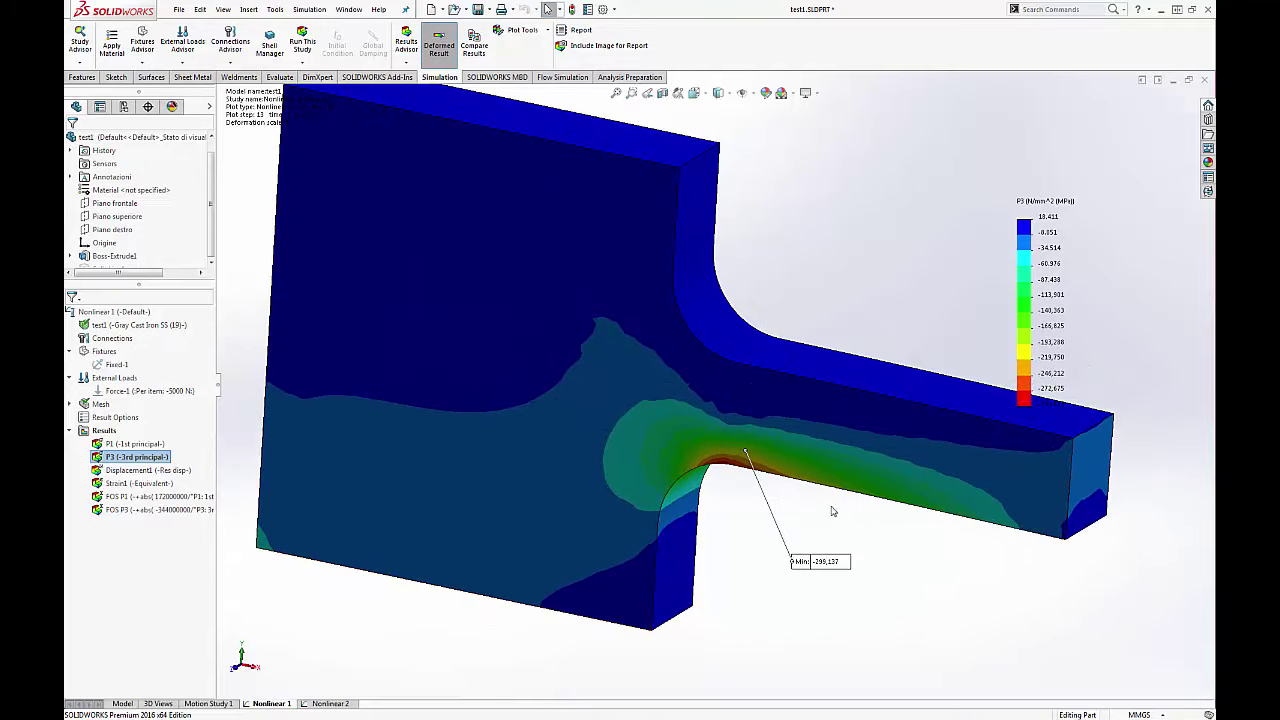
mouse_move(831, 506)
middle_mouse_down()
mouse_move(831, 480)
mouse_move(834, 493)
middle_mouse_up()
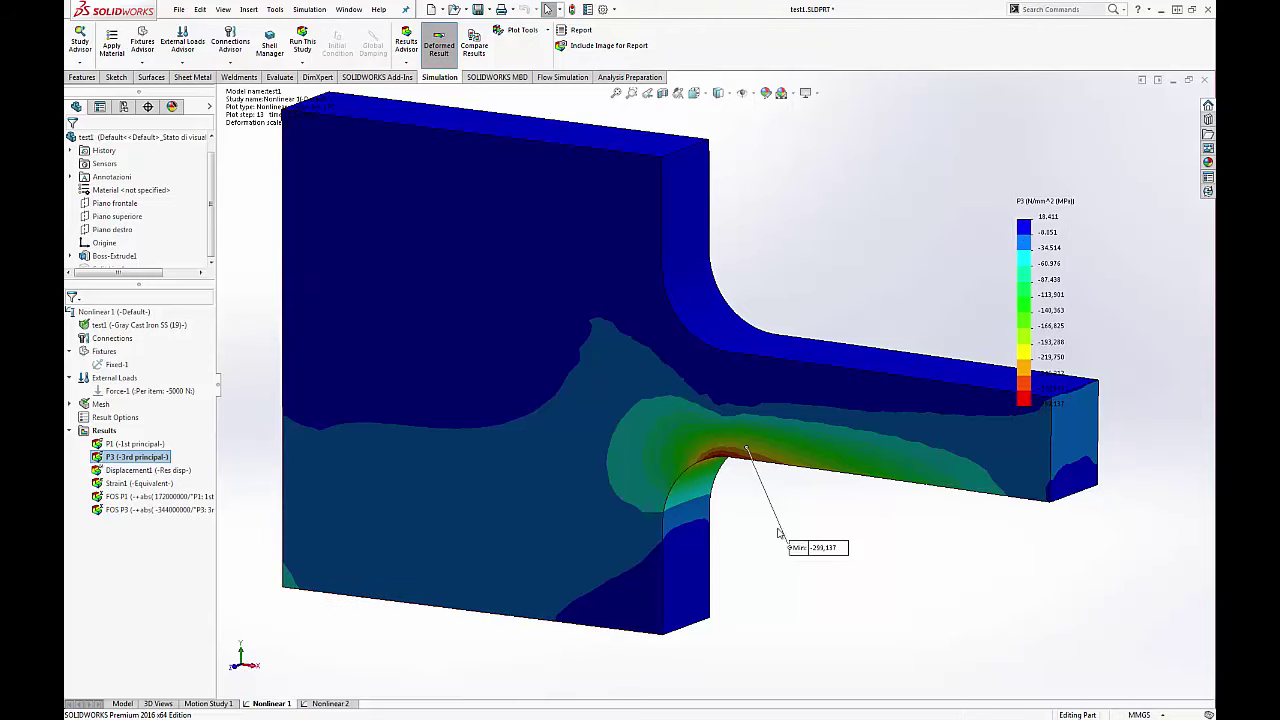
mouse_move(714, 520)
middle_mouse_down()
mouse_move(728, 333)
mouse_move(667, 522)
mouse_move(706, 529)
middle_mouse_up()
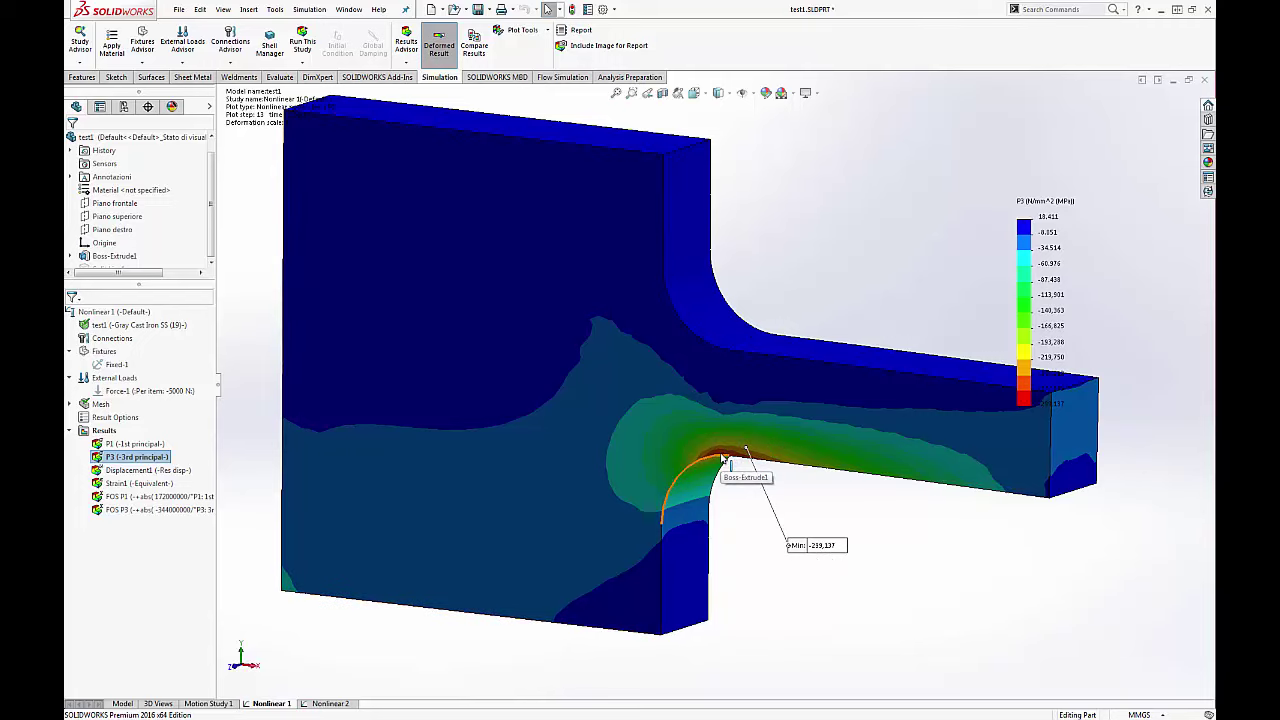
mouse_move(747, 536)
middle_mouse_down()
mouse_move(751, 507)
mouse_move(743, 531)
middle_mouse_up()
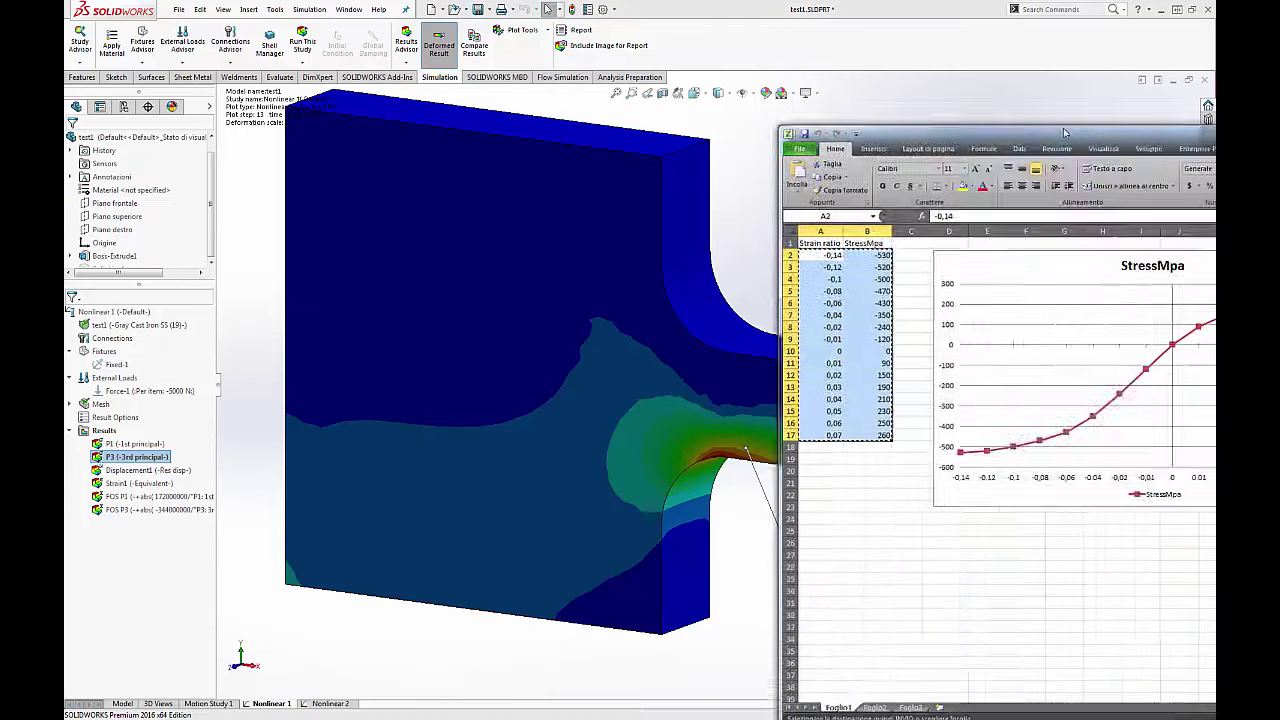
- Bring the Excel strain–stress chart into view and clear the data range selection
left_click_drag(1250, 130, 855, 133)
left_click(455, 479)
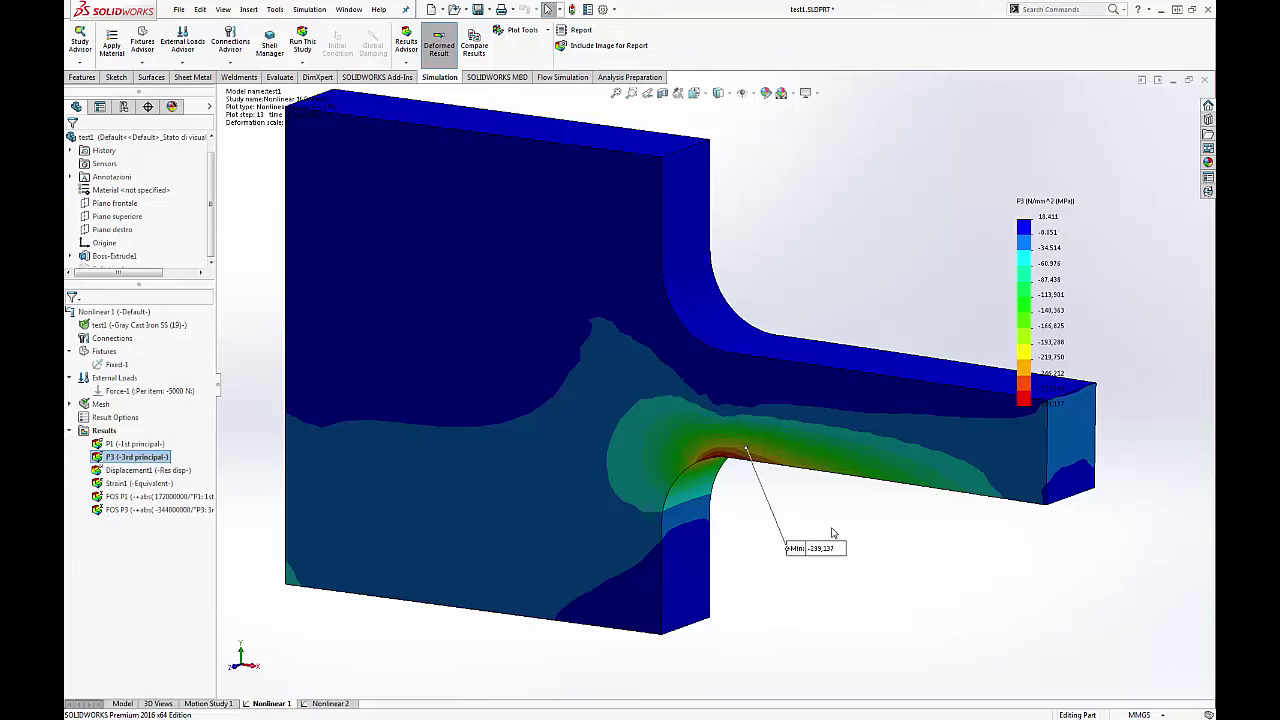
- Display the FOS P1 plot and open its abs(172000000/P1) equation definition for editing
double_click(136, 495)
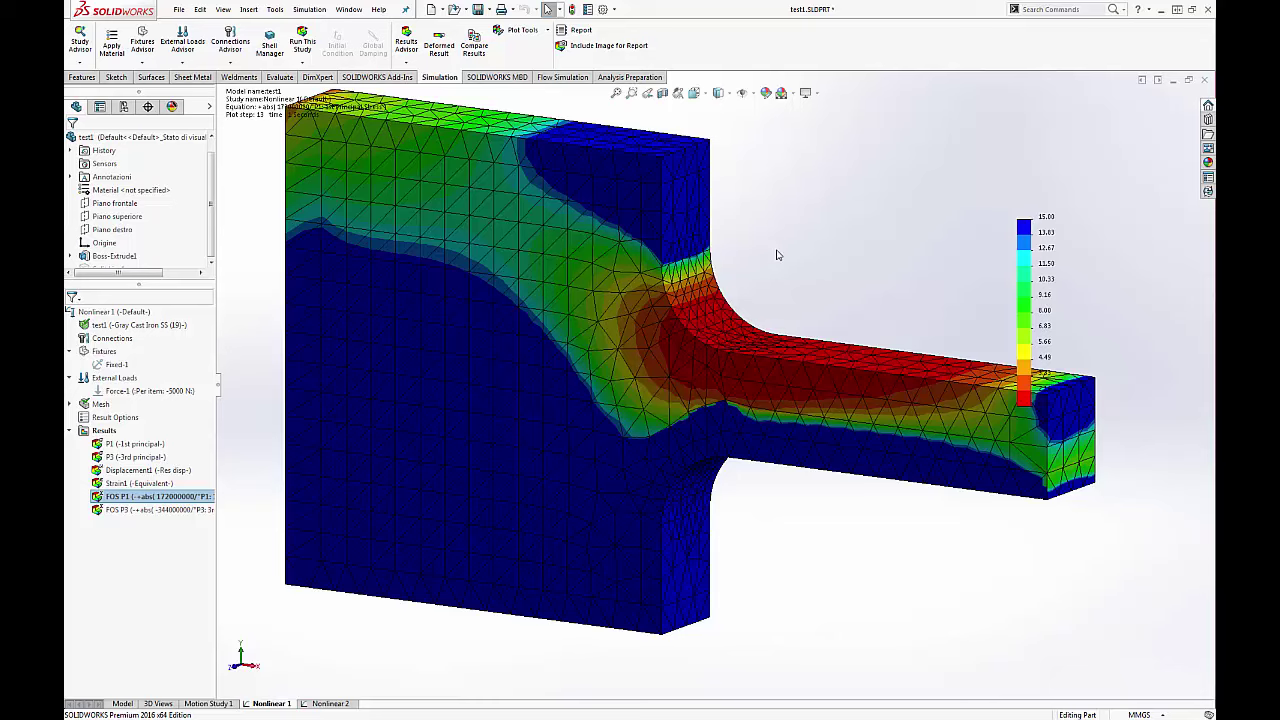
right_click(190, 495)
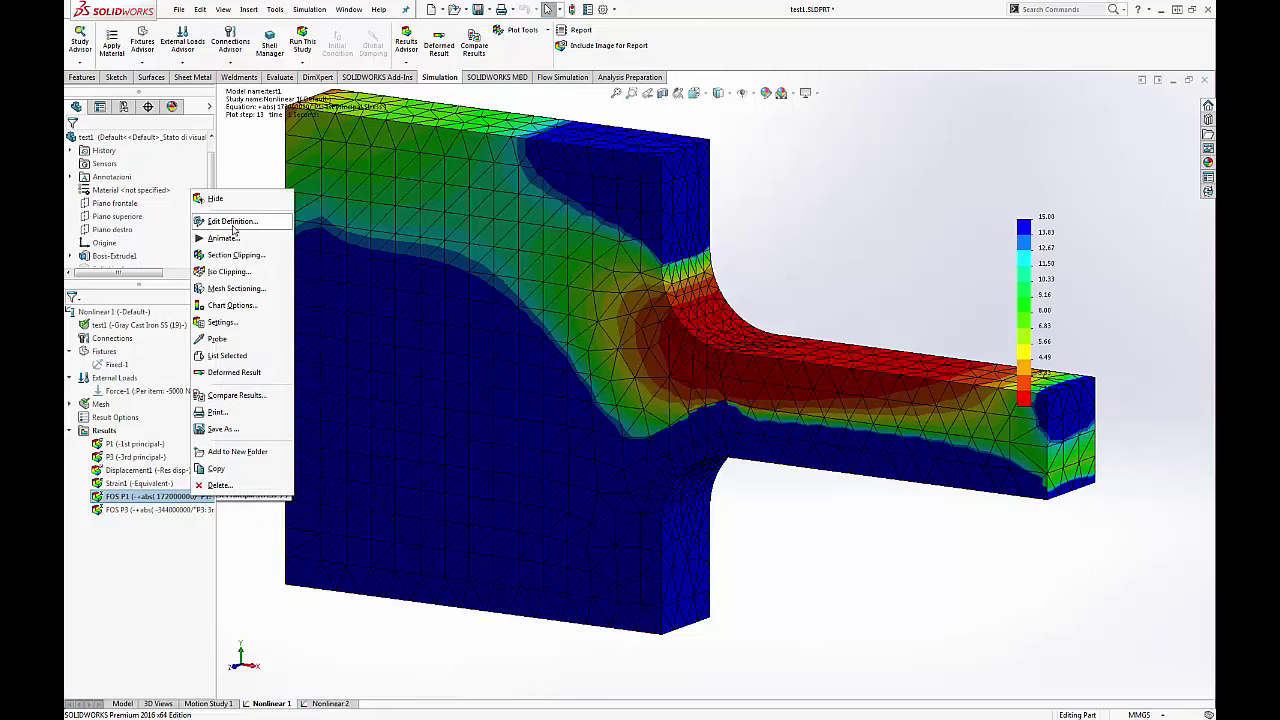
left_click(260, 571)
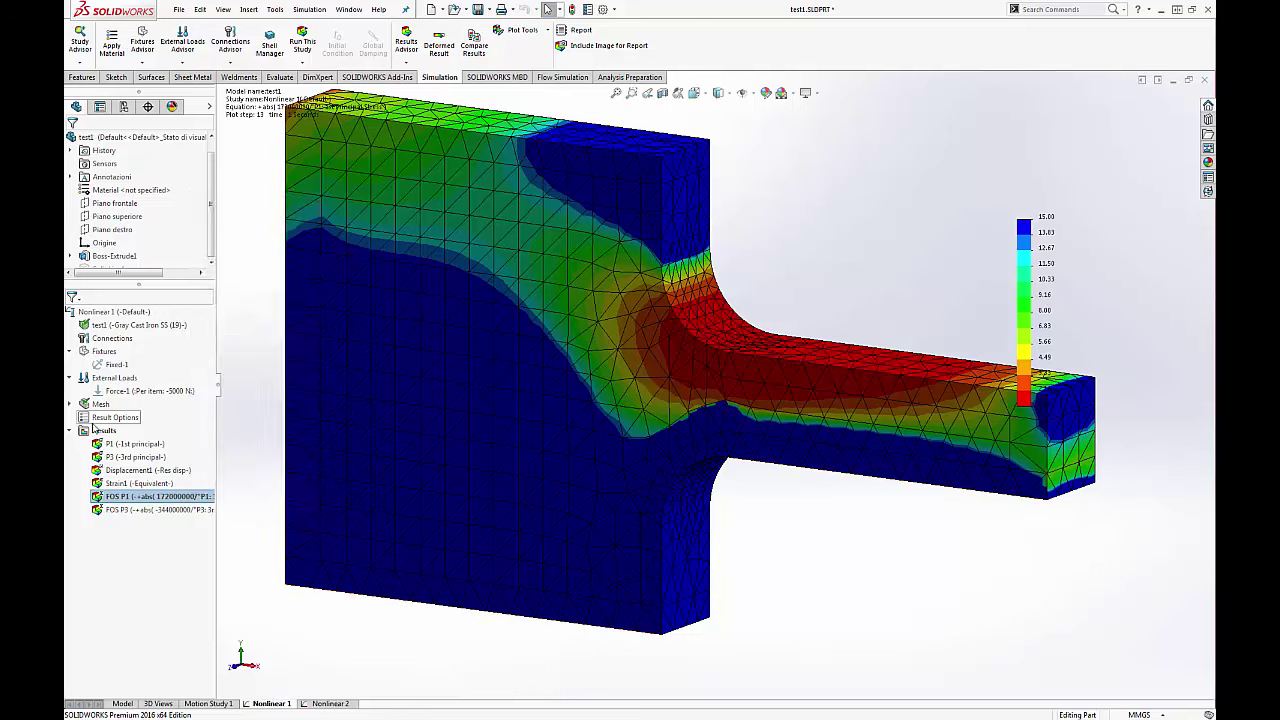
right_click(93, 430)
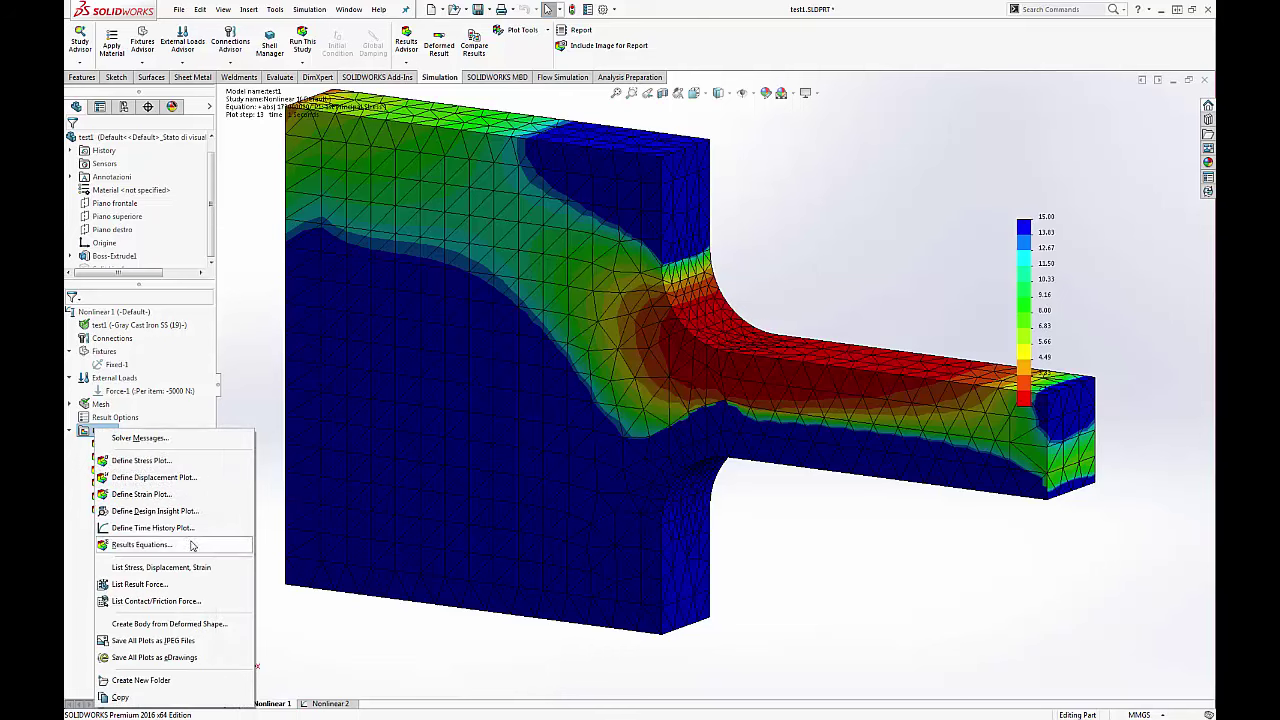
left_click(240, 408)
right_click(139, 494)
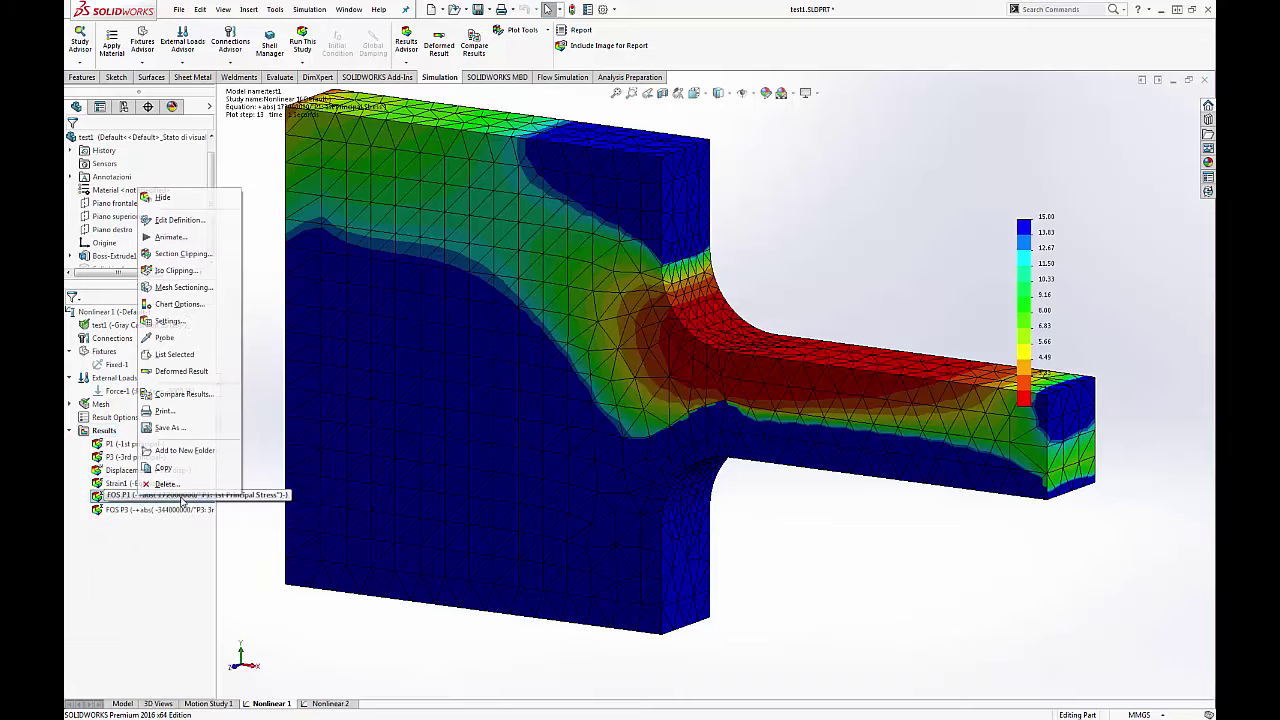
left_click(195, 222)
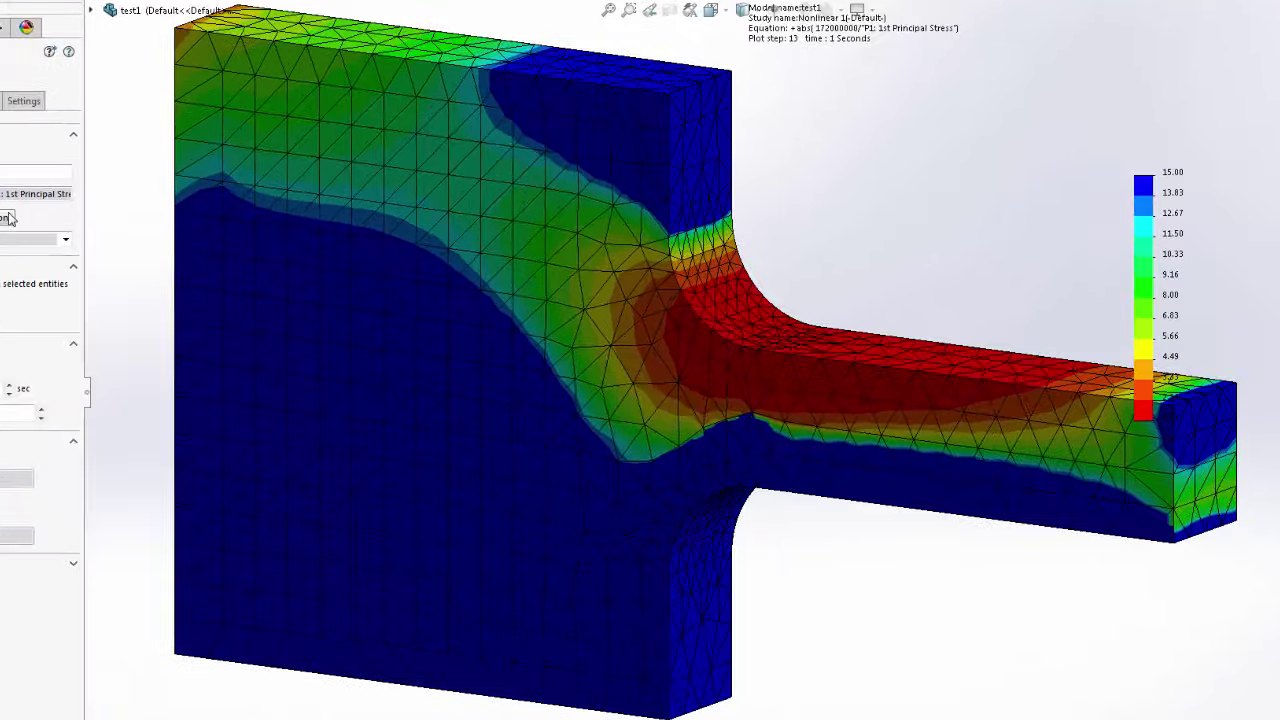
- Inspect the FOS P1 equation's 172000000 constant, close it unchanged, and select FOS P3
left_click(137, 251)
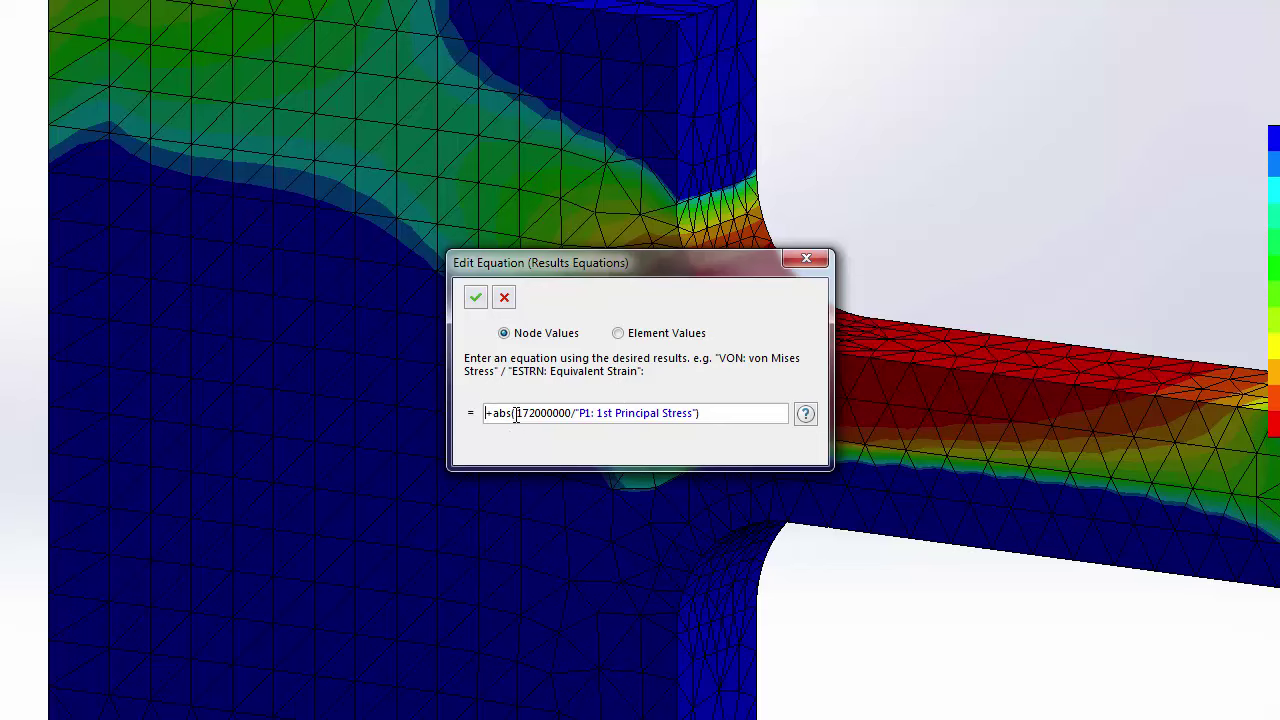
left_click_drag(516, 414, 572, 408)
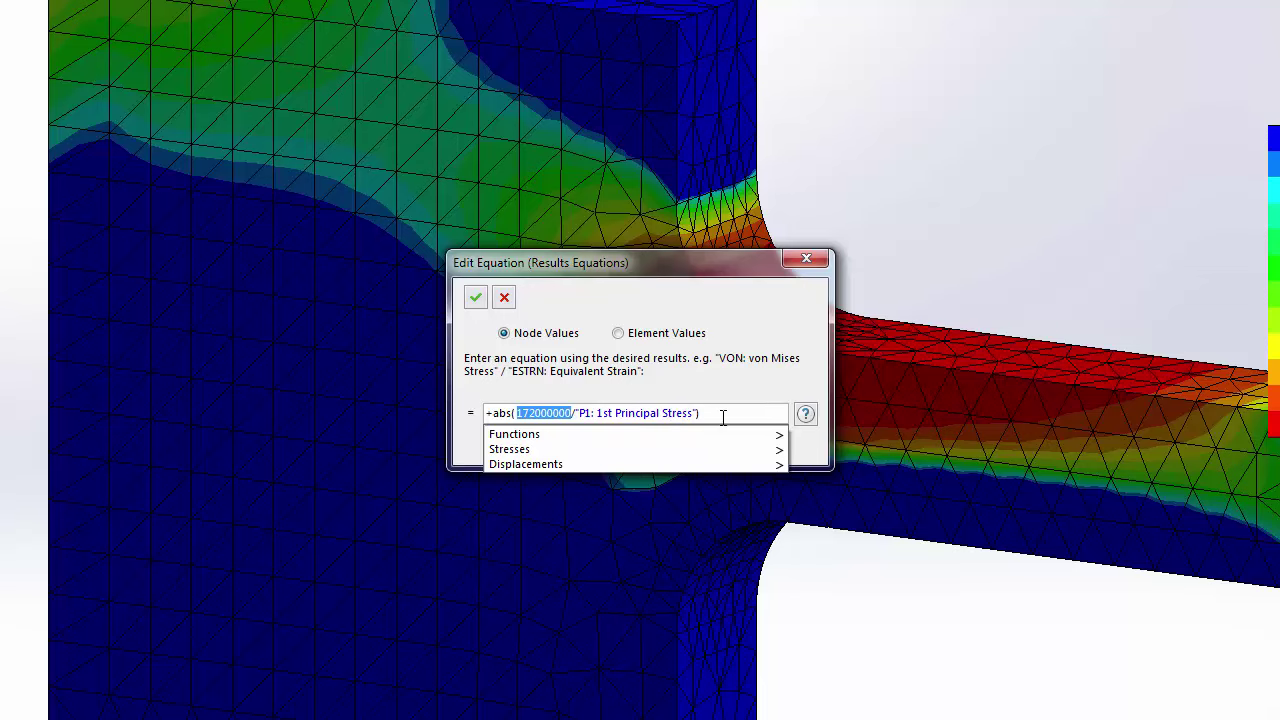
left_click(814, 259)
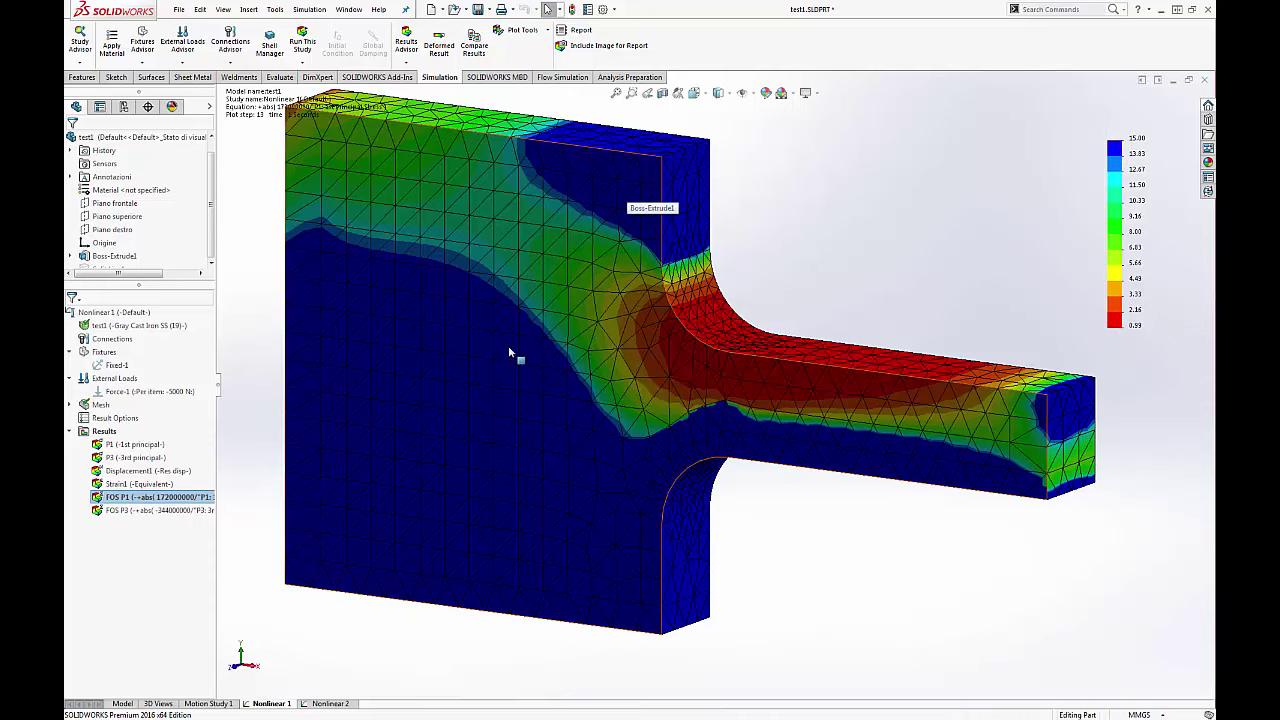
left_click(150, 509)
- Display FOS P3 and review its abs(-344000000/P3) equation, closing it without changes
double_click(150, 509)
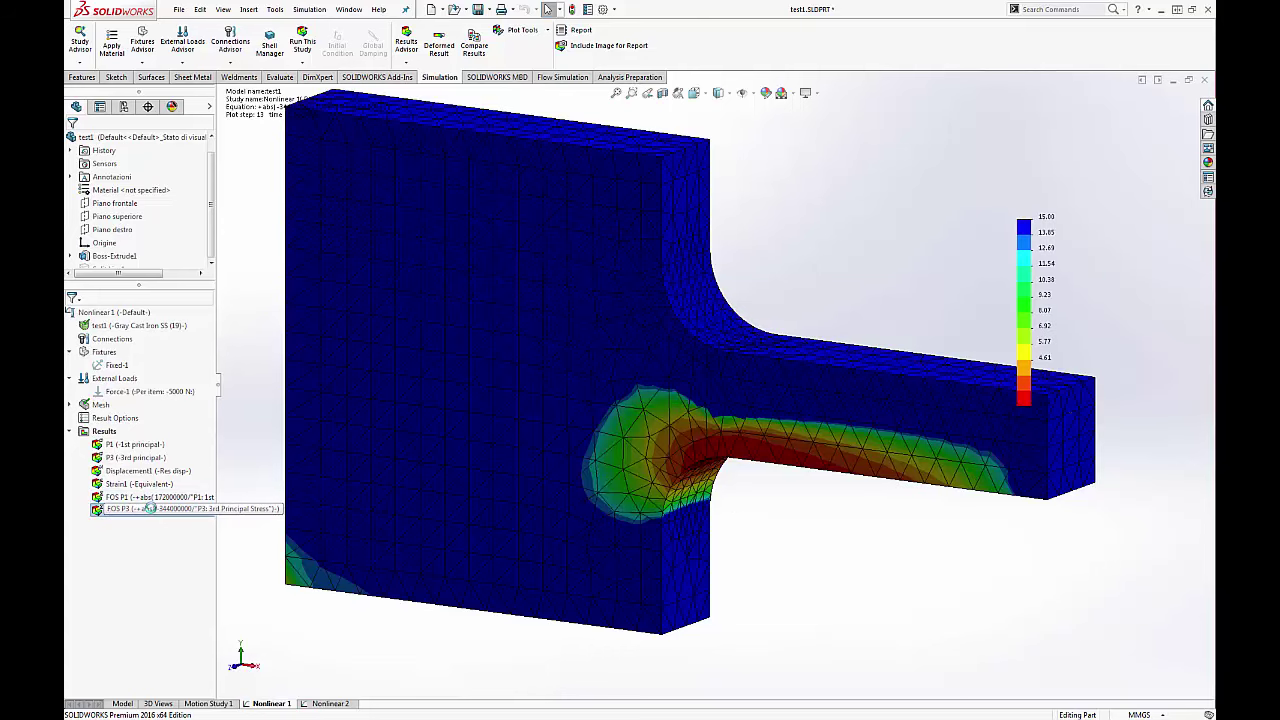
right_click(150, 509)
left_click(196, 232)
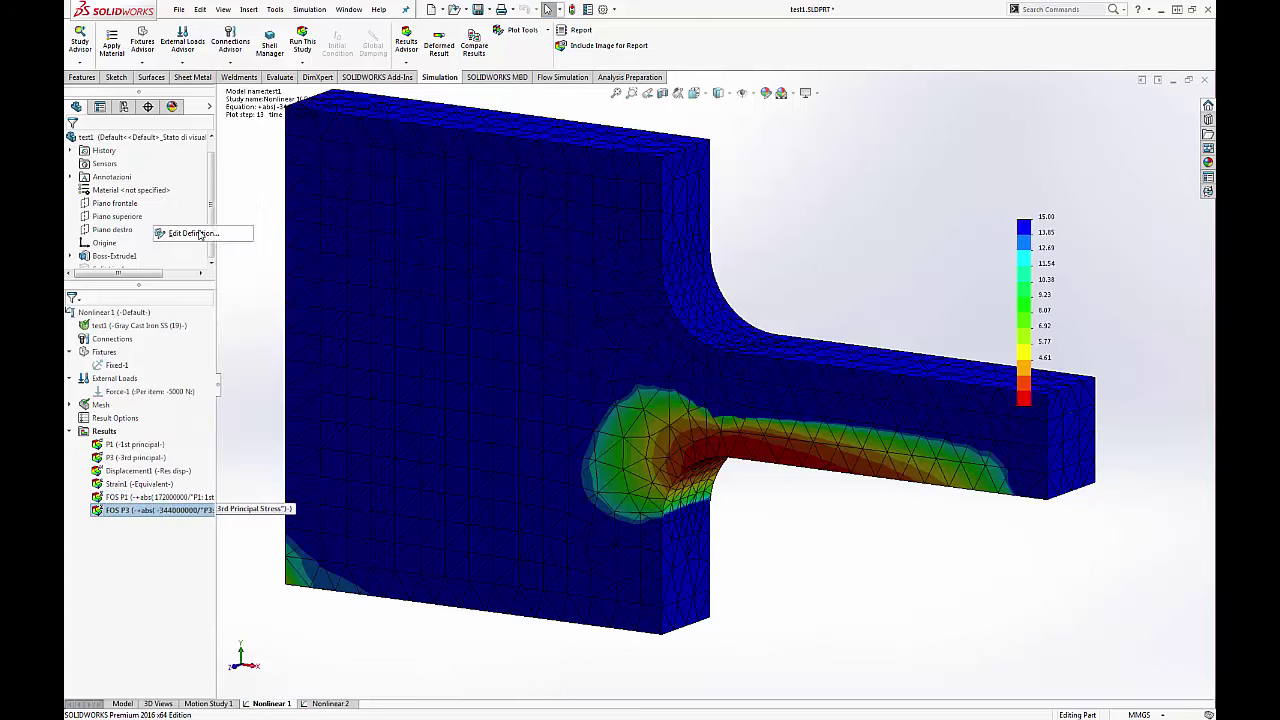
left_click(137, 251)
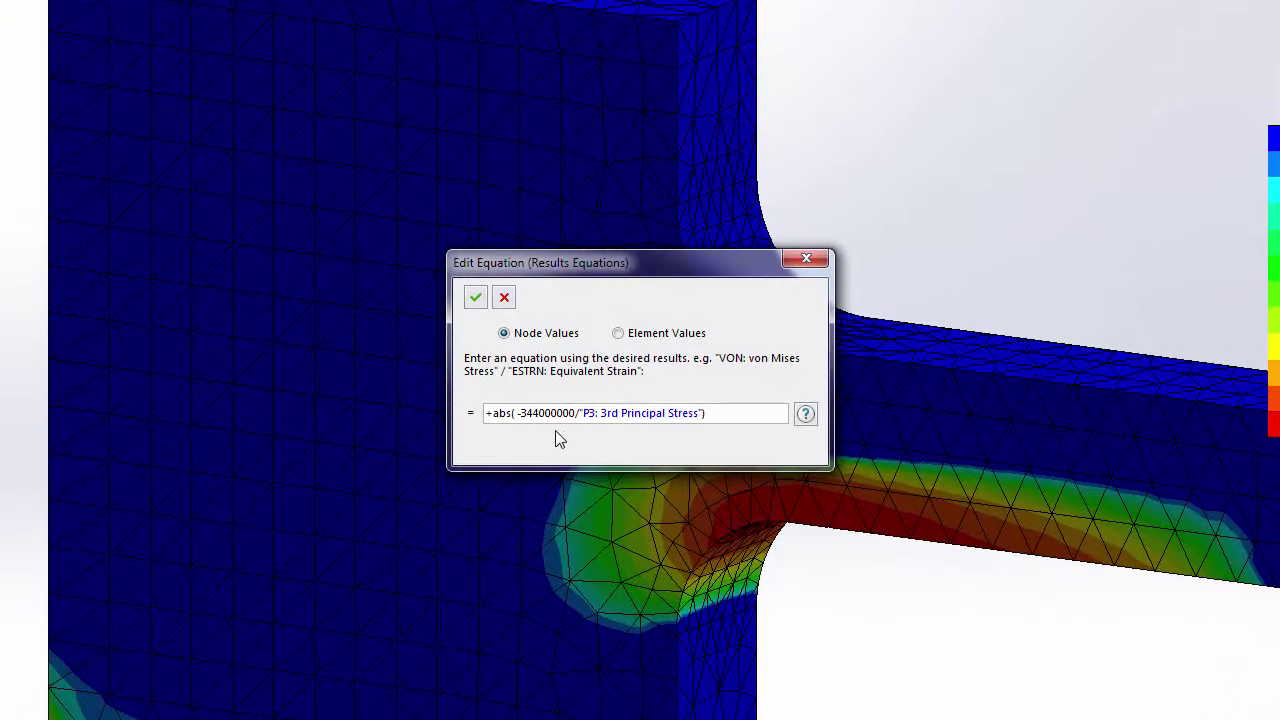
left_click(571, 414)
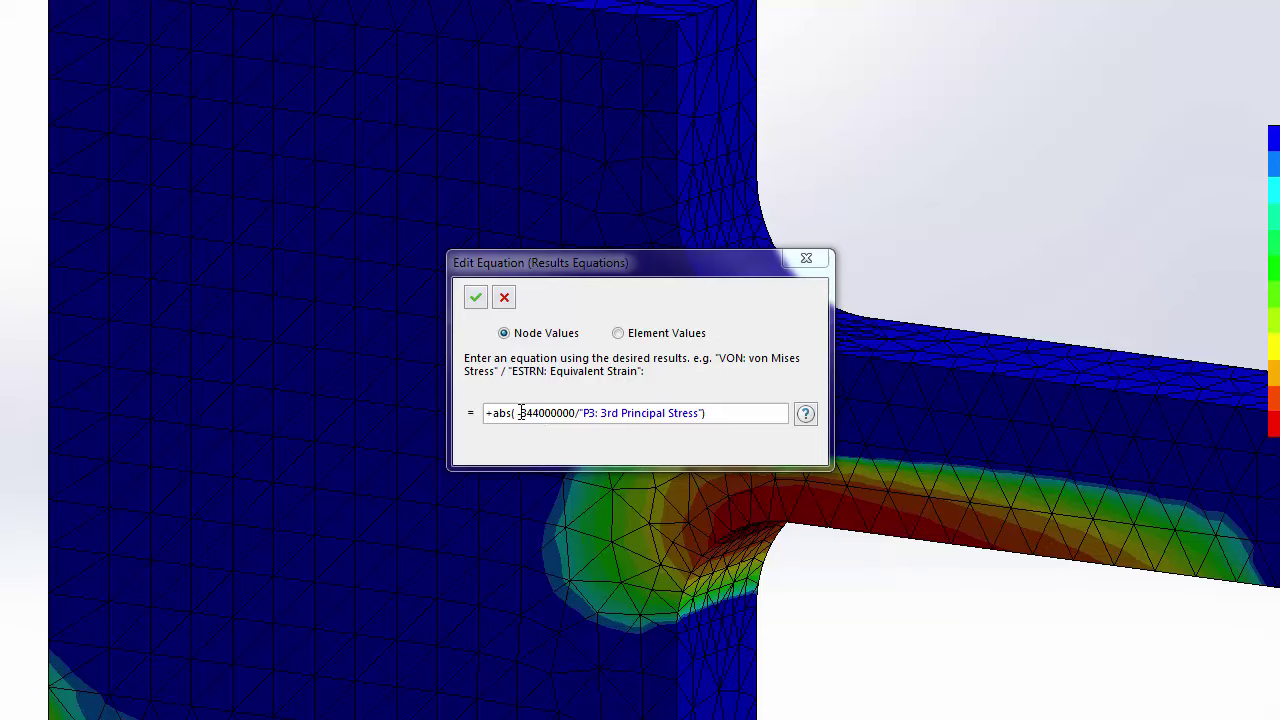
left_click(530, 412)
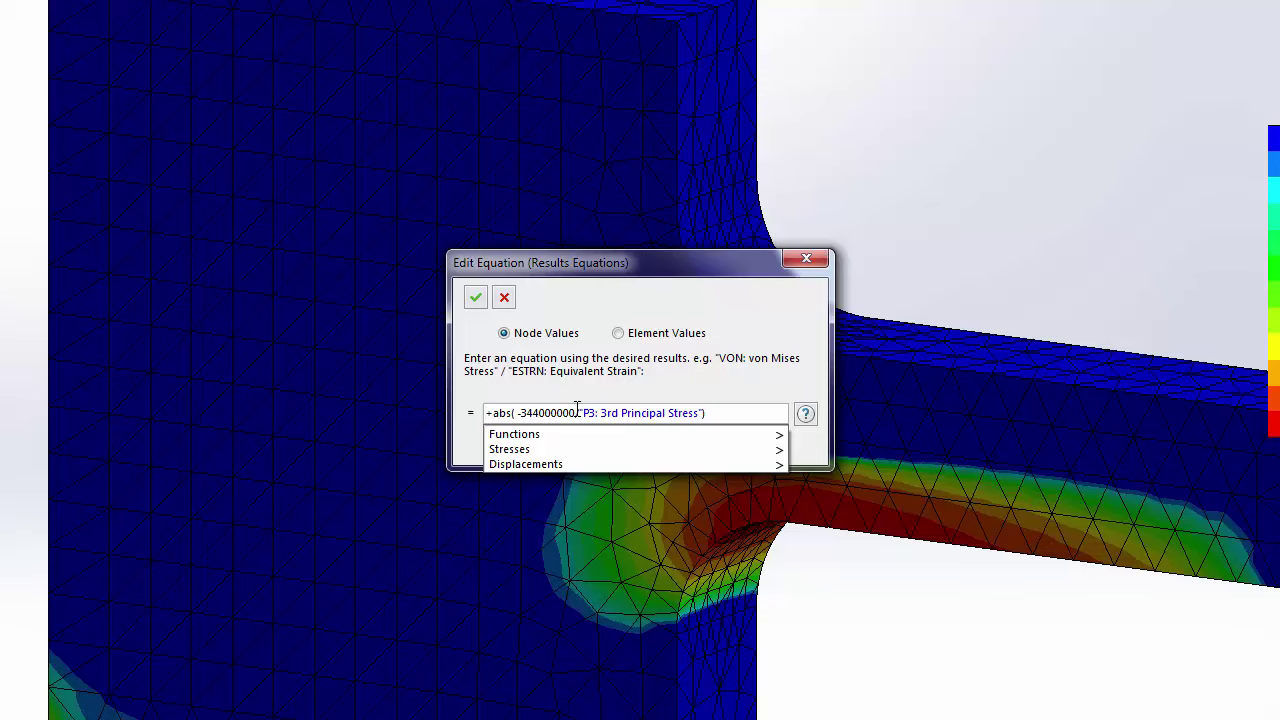
left_click(820, 259)
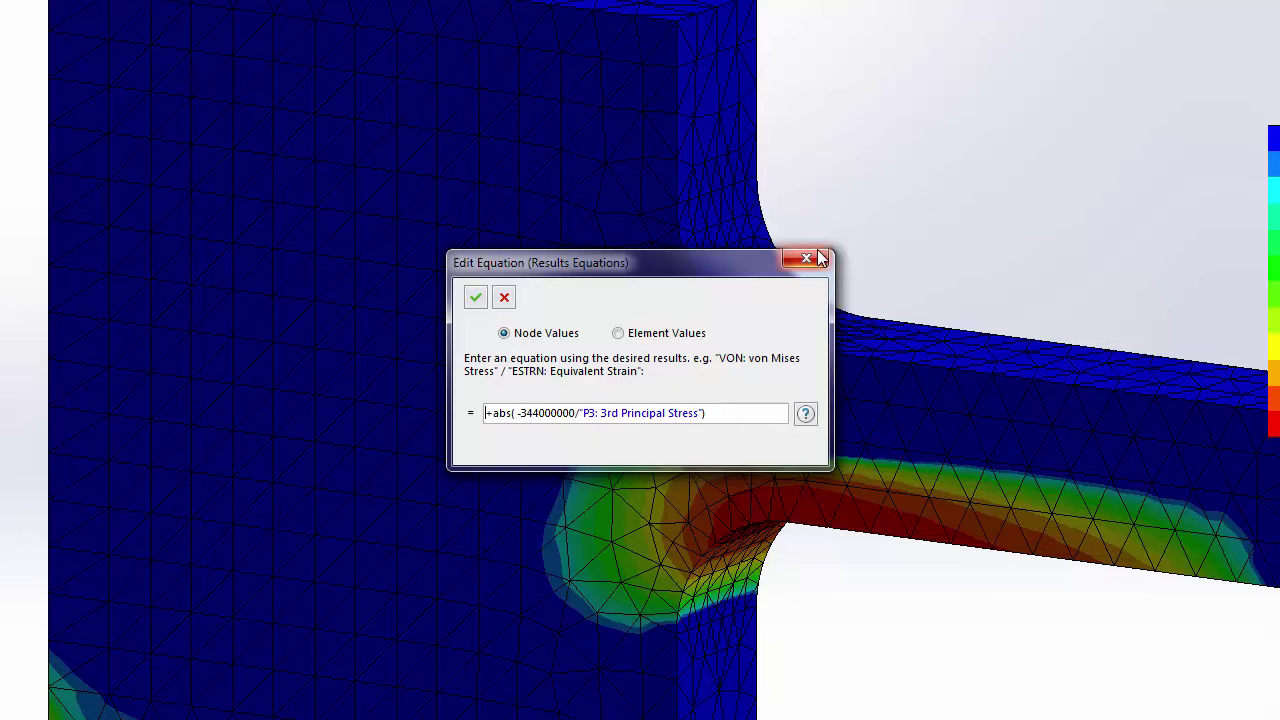
left_click(820, 259)
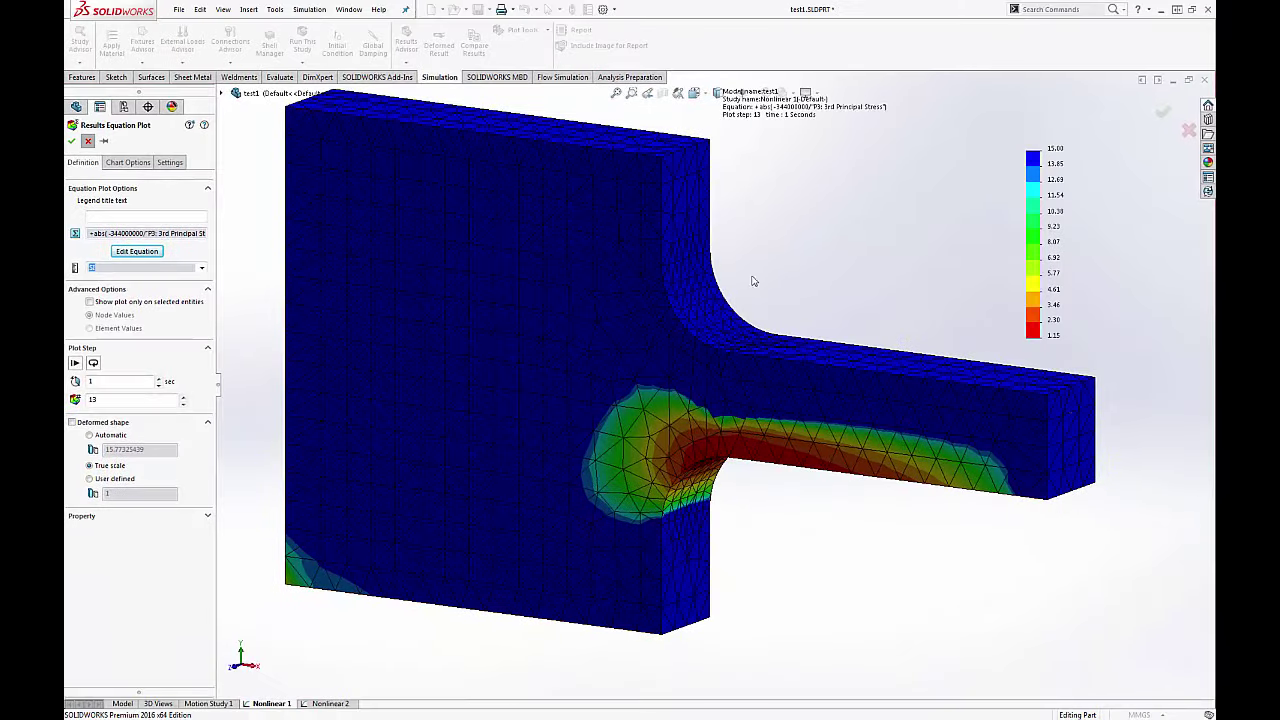
- Close the FOS P3 plot definition and move its colour legend to the top right
key("Return")
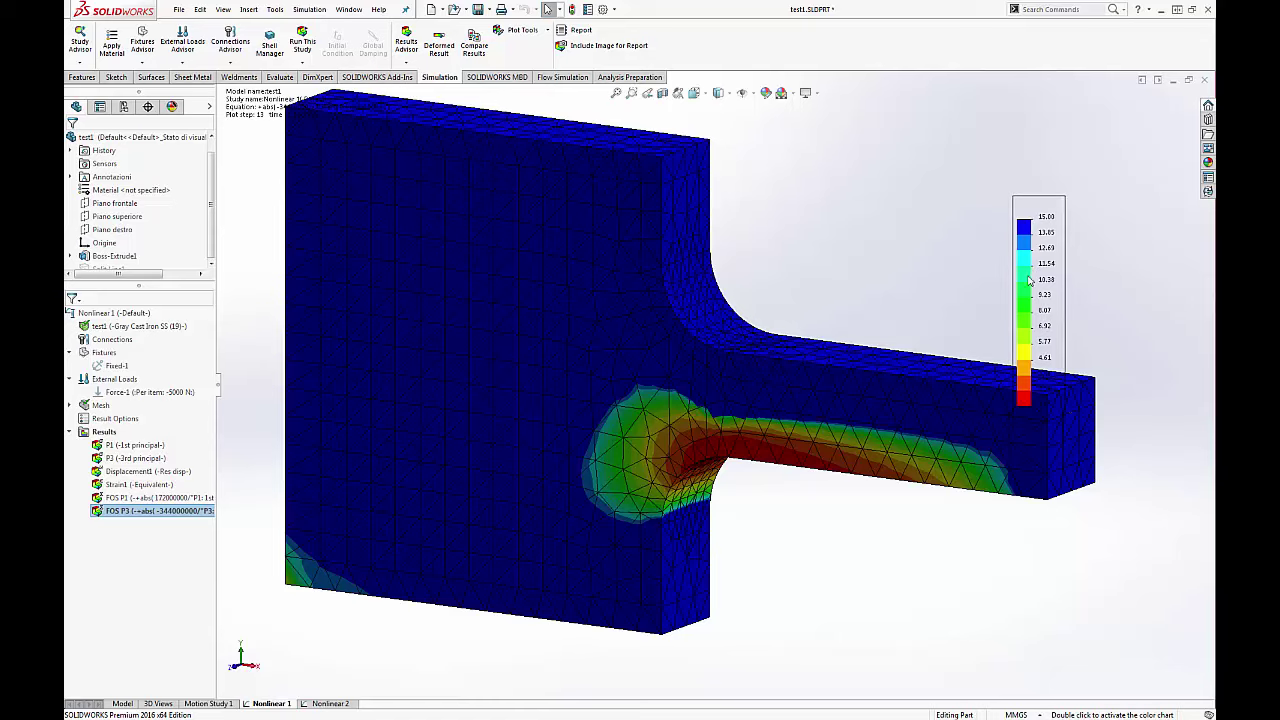
left_click_drag(1046, 228, 1077, 123)
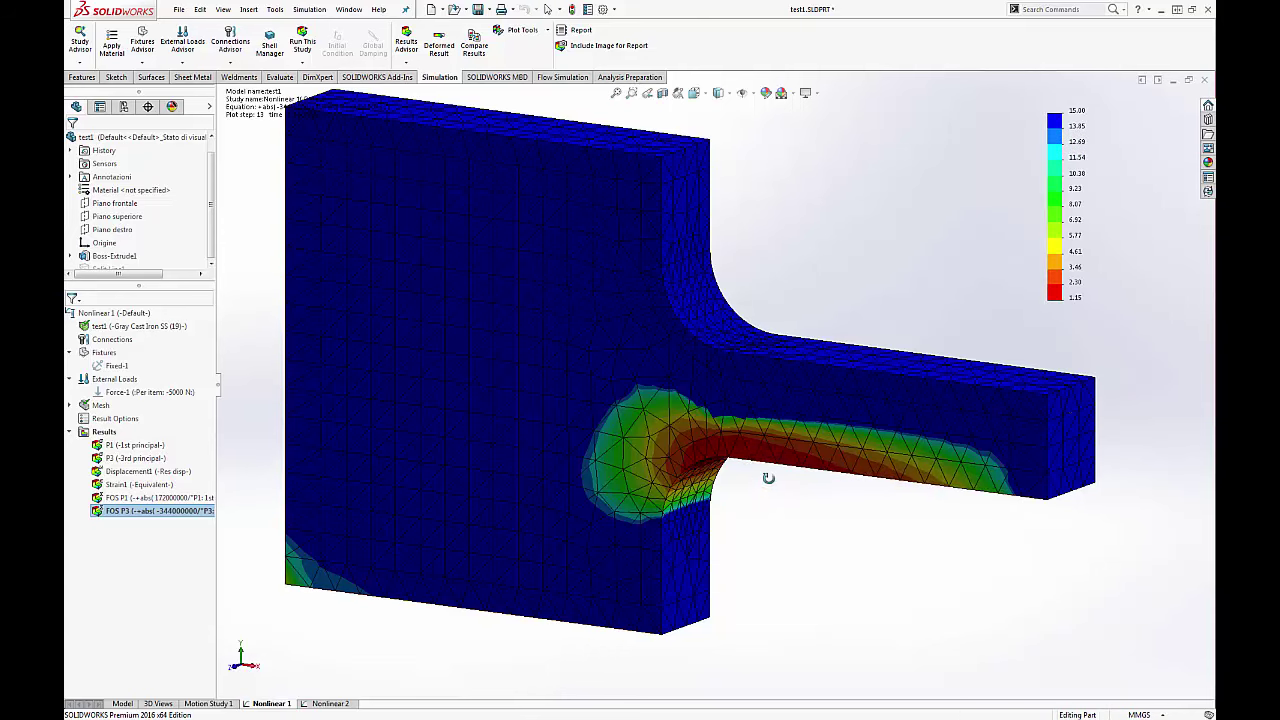
mouse_move(766, 477)
middle_mouse_down()
mouse_move(757, 352)
mouse_move(897, 413)
middle_mouse_up()
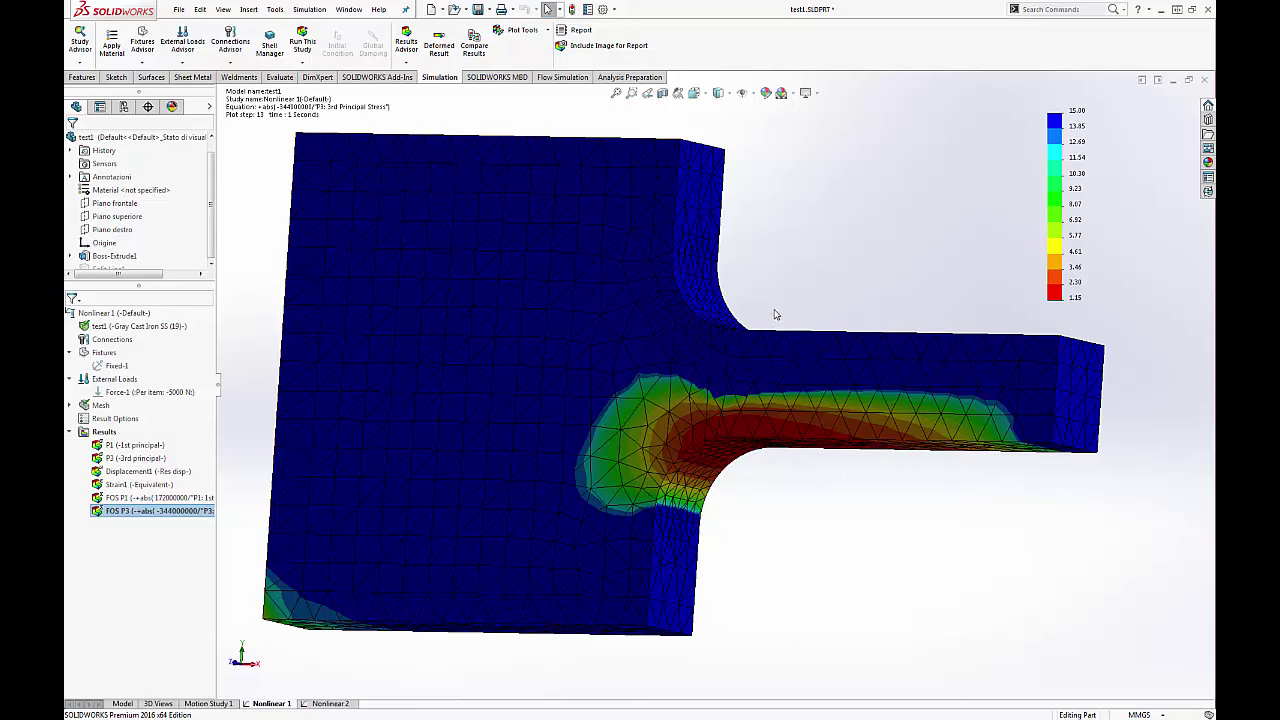
- Tilt and zoom in on the fillet, then bring the class35 Iron stress–strain workbook forward
mouse_move(773, 318)
middle_mouse_down()
mouse_move(766, 346)
mouse_move(737, 354)
mouse_move(763, 343)
mouse_move(768, 368)
mouse_move(731, 374)
middle_mouse_up()
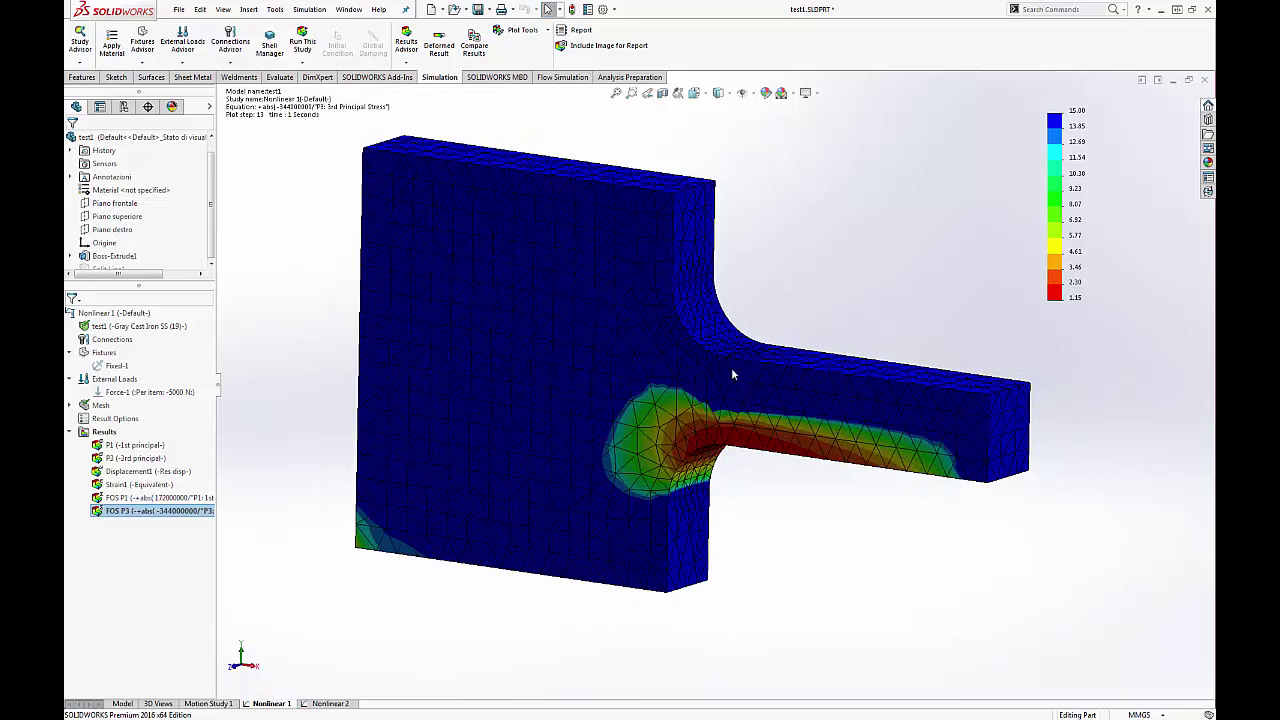
scroll(753, 362, "down", 2)
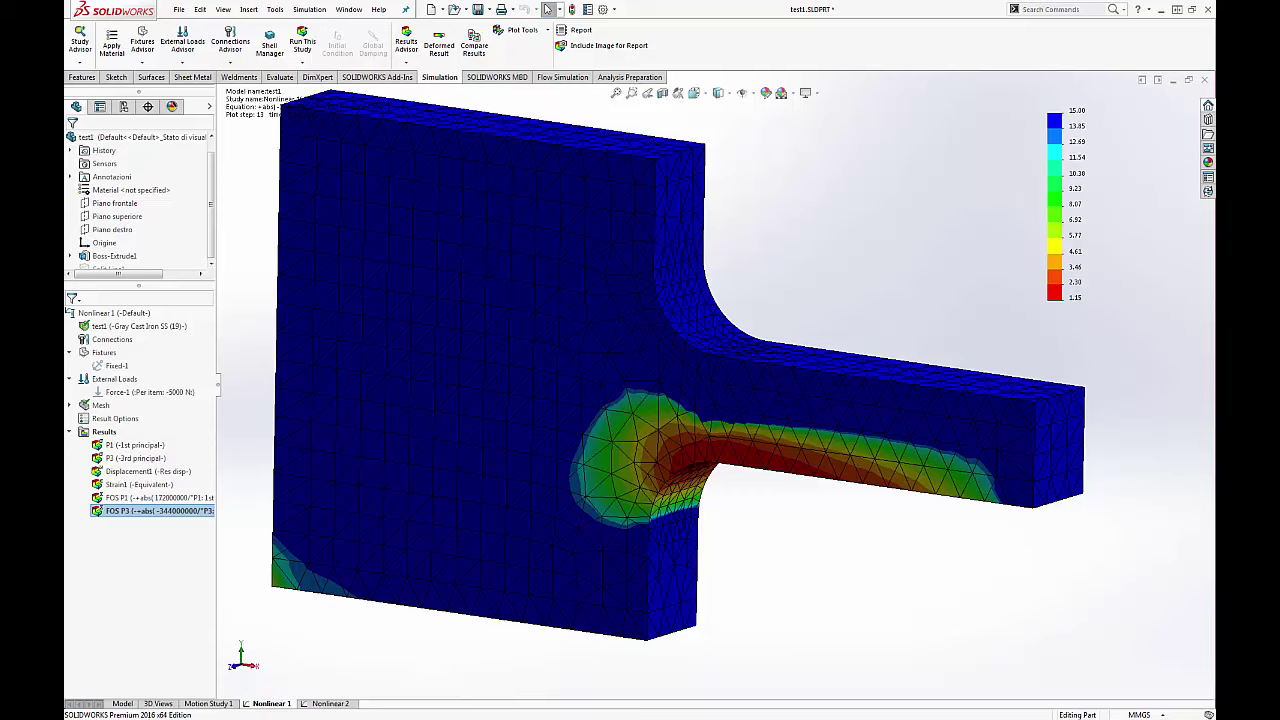
key("alt+Tab")
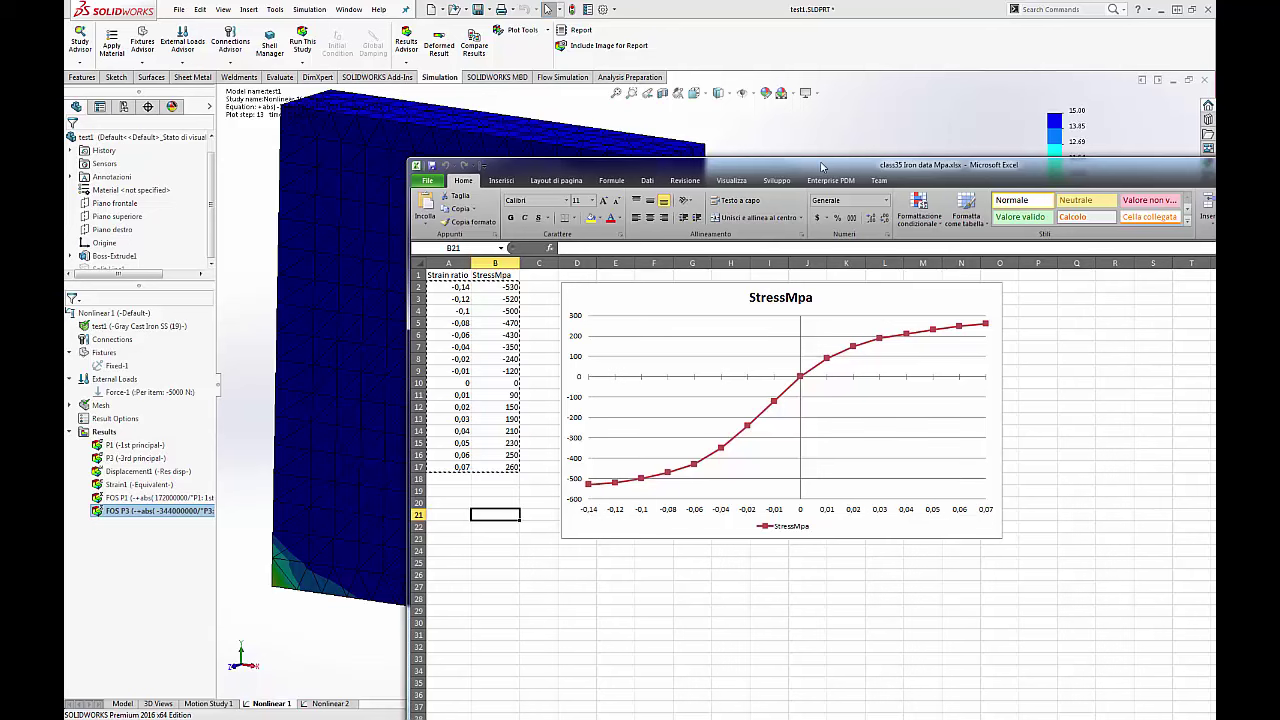
- Slide the Excel window off the right edge to reveal the full FOS P3 plot
left_click_drag(821, 166, 820, 166)
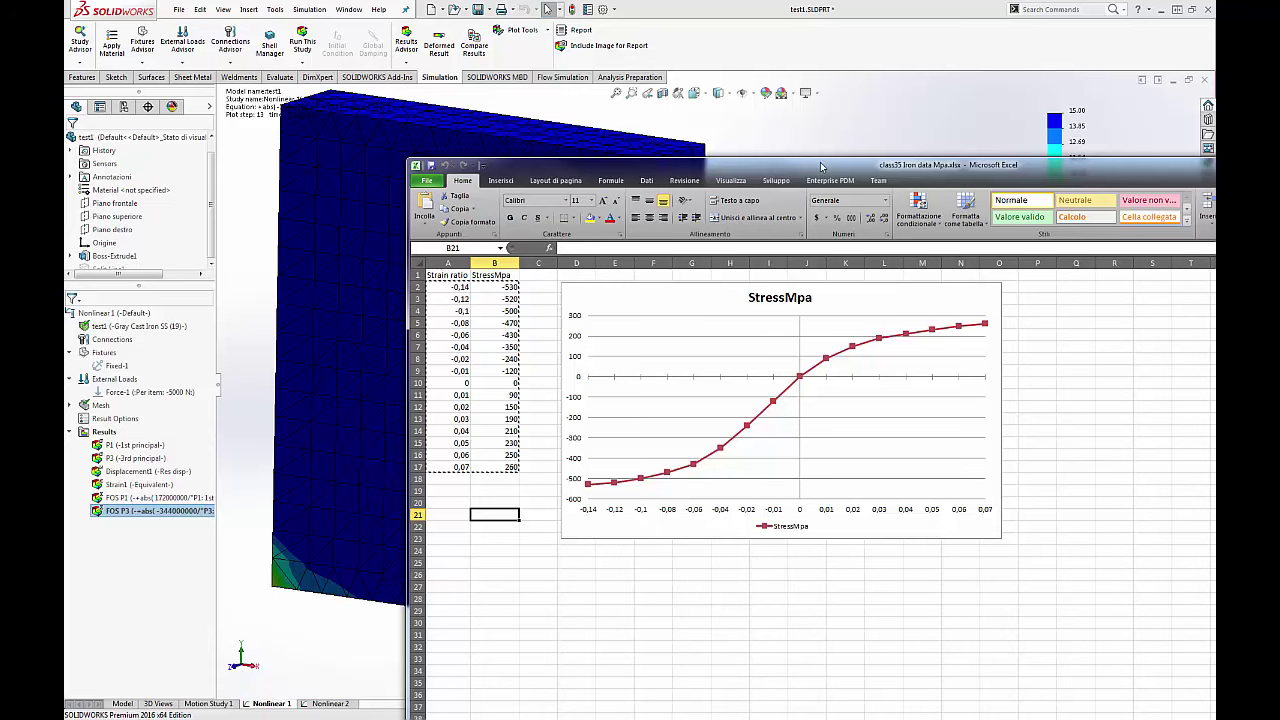
left_click_drag(821, 166, 1279, 166)
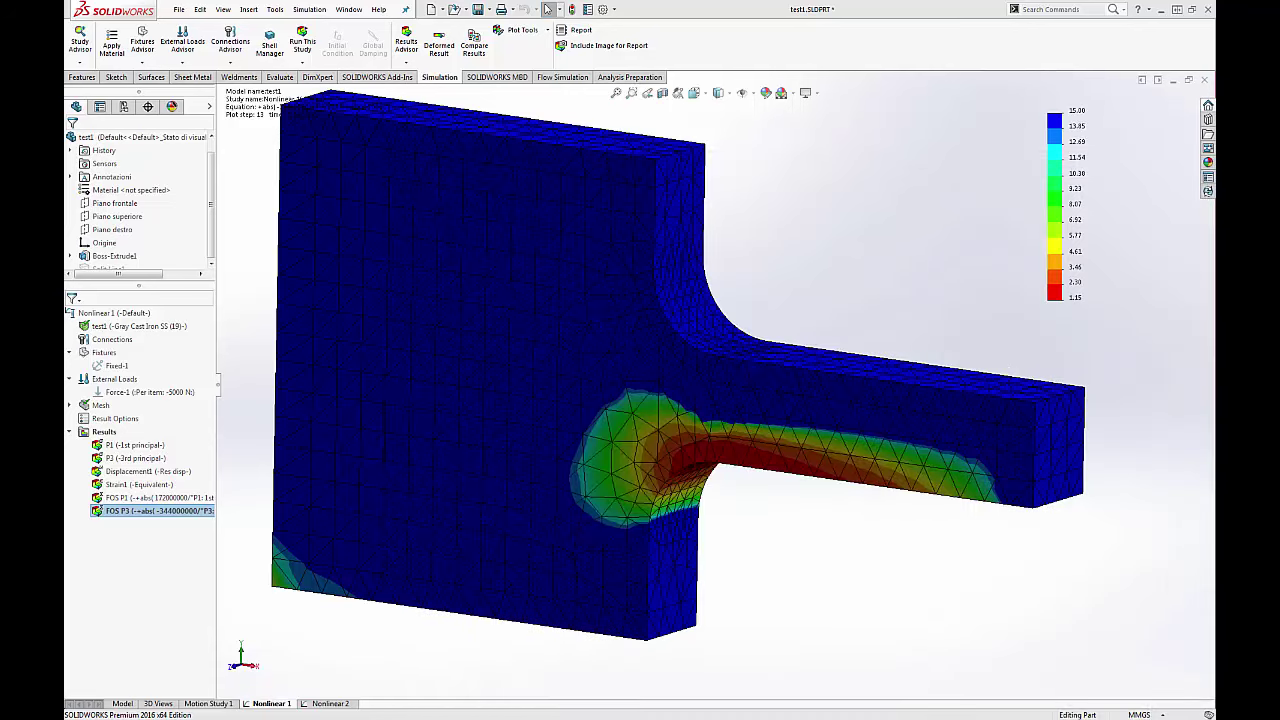